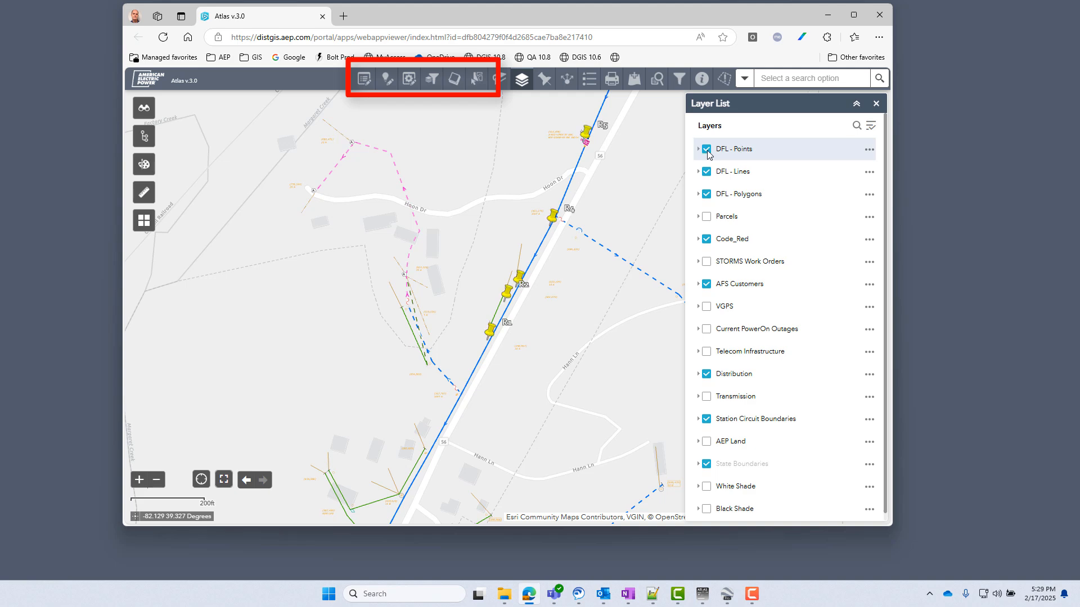
# - Bring up the AEP ATLAS app, then tilt Google Earth Pro's 3D view around the Athens.geojson points
pyautogui.click(702, 598)
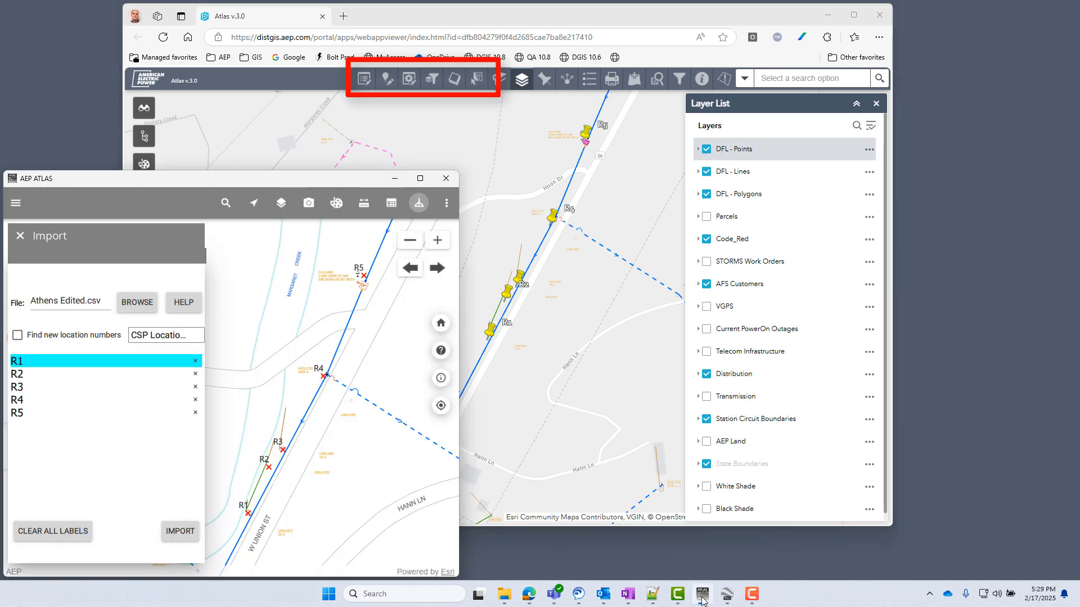
pyautogui.click(727, 595)
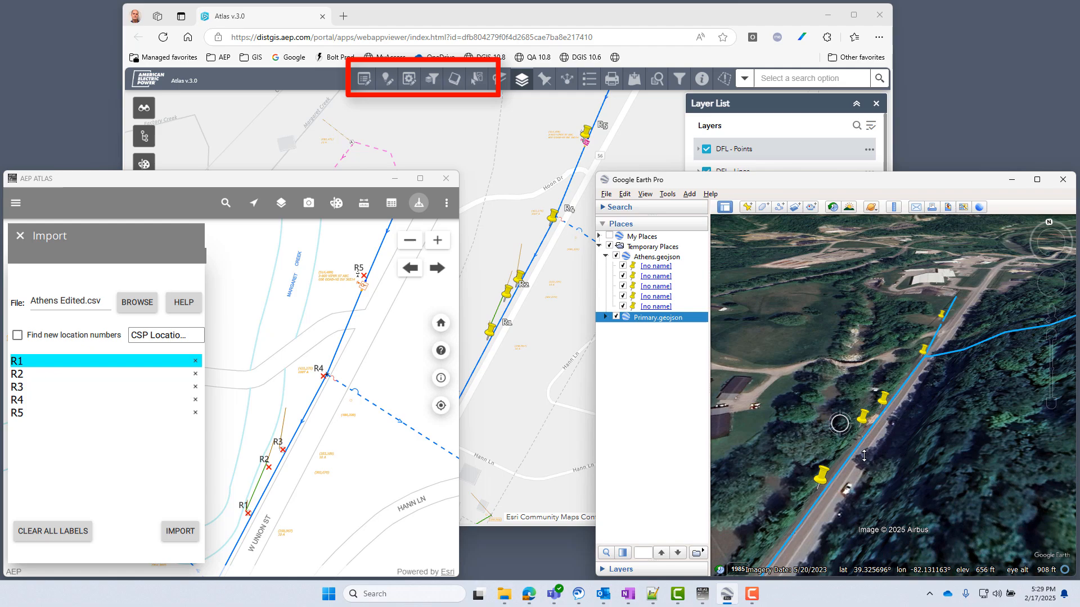
pyautogui.moveTo(841, 424); pyautogui.dragTo(946, 482)
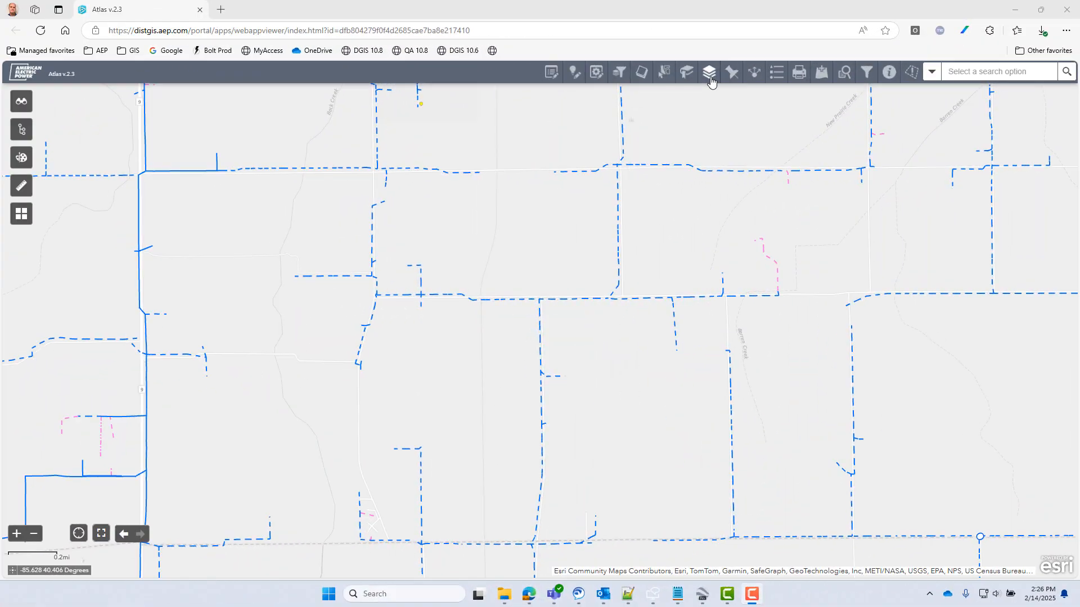
# - Turn on the DFL - Points, DFL - Lines and DFL - Polygons layers
pyautogui.click(709, 73)
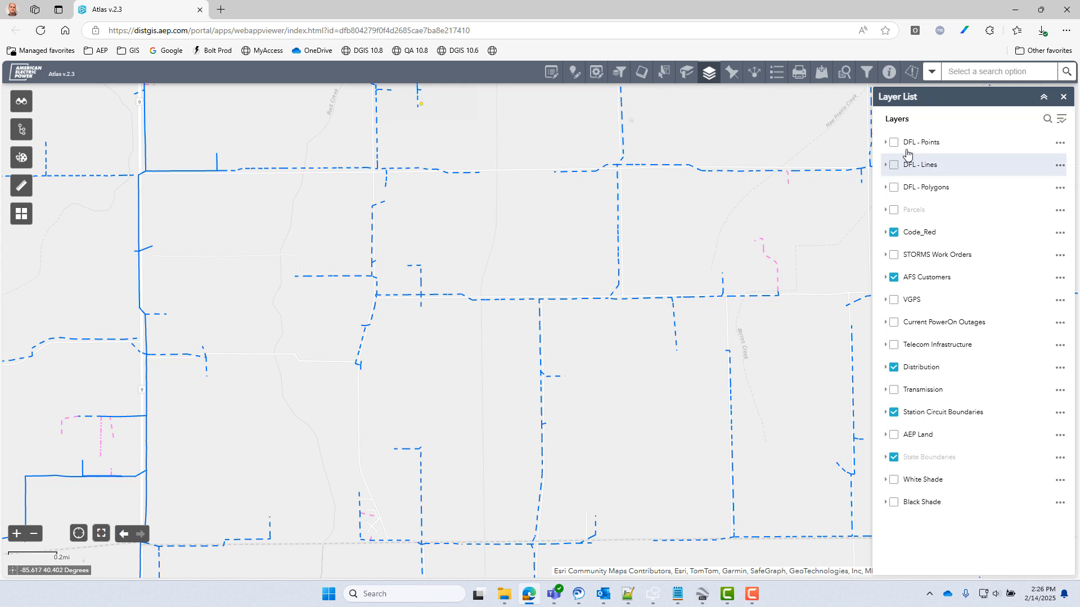
pyautogui.click(894, 144)
pyautogui.click(894, 165)
pyautogui.click(894, 187)
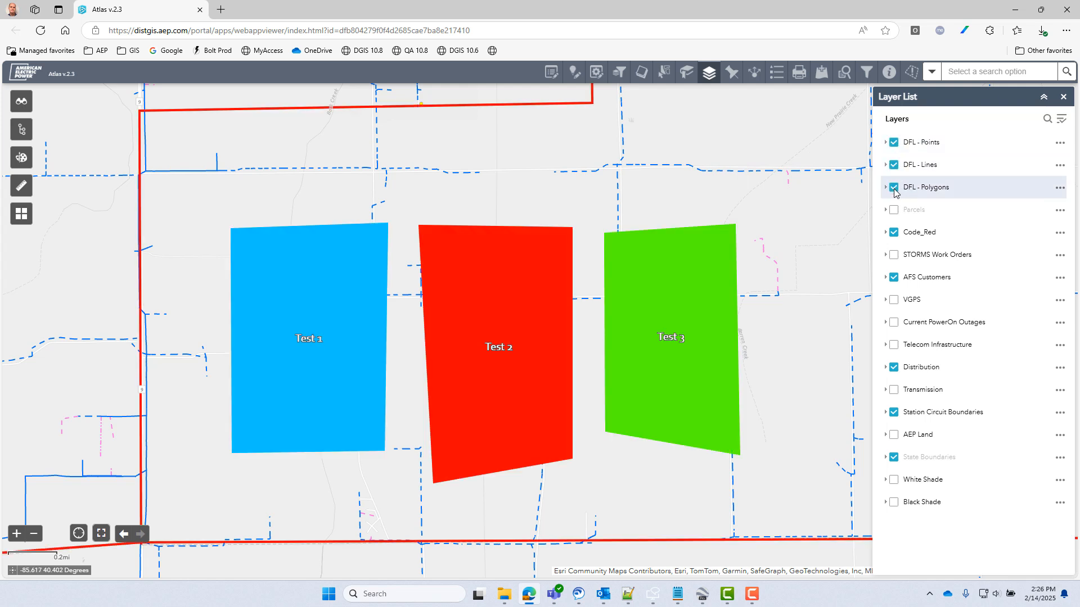
pyautogui.click(1063, 96)
# - Add a 'Muncie with drawing layers' bookmark and test it against the Muncie bookmark
pyautogui.click(687, 73)
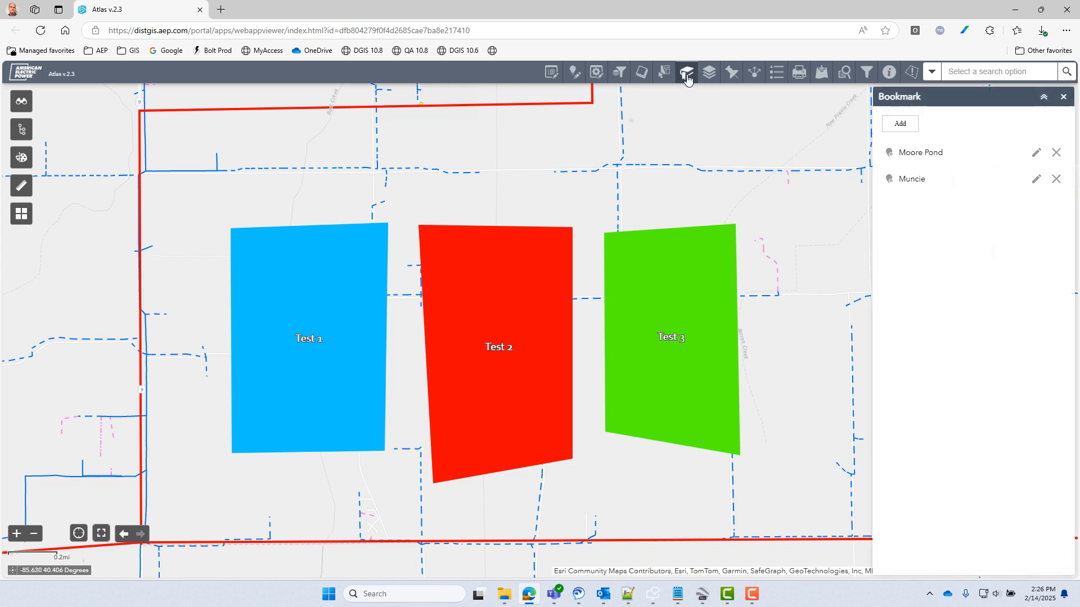
pyautogui.click(900, 123)
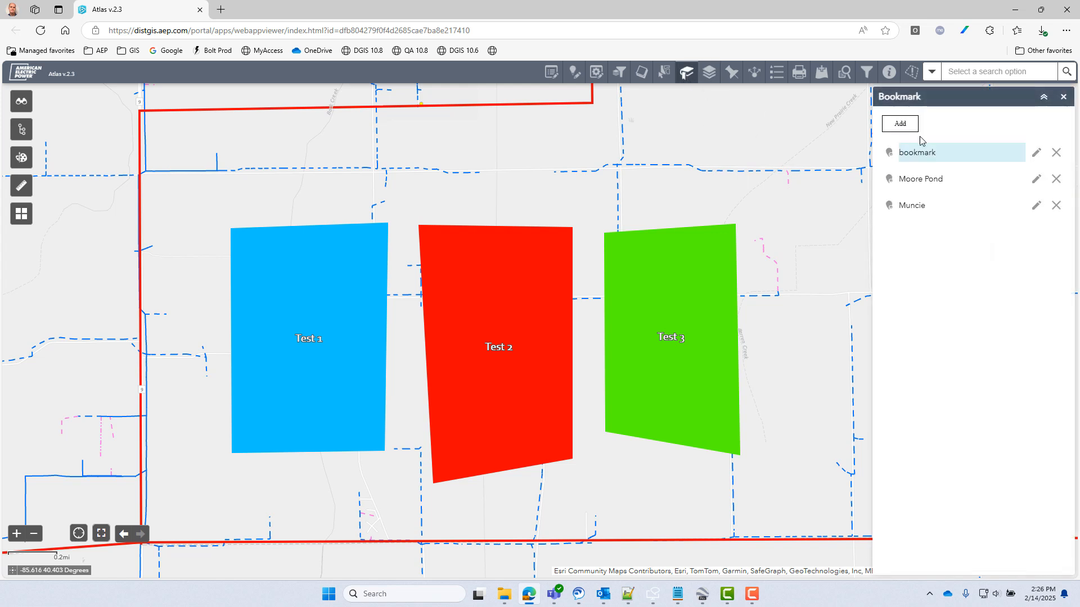
pyautogui.write('Muncie with drawing layers')
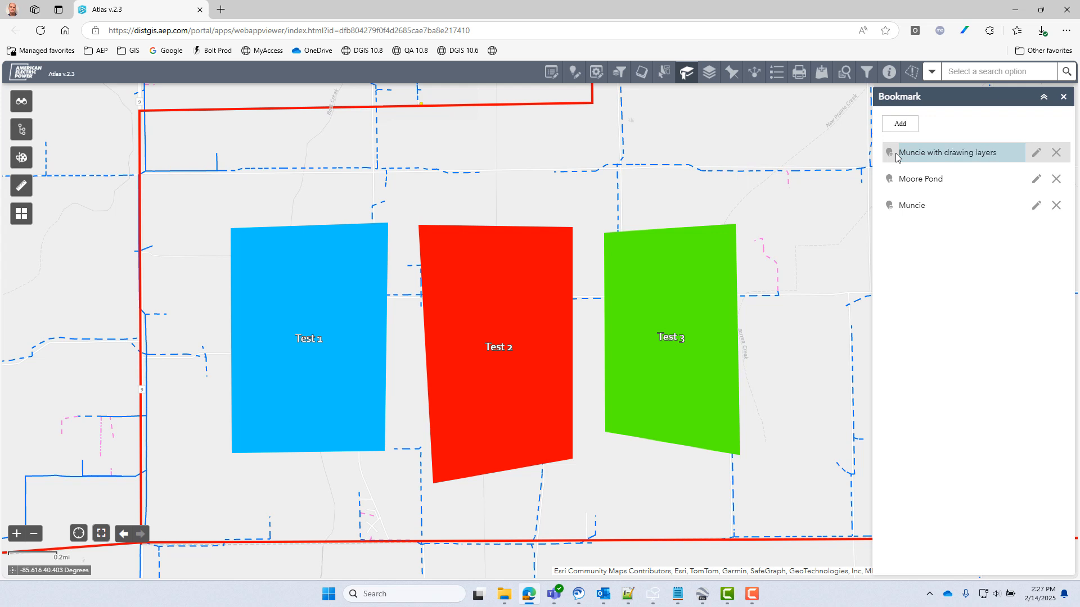
pyautogui.press('Return')
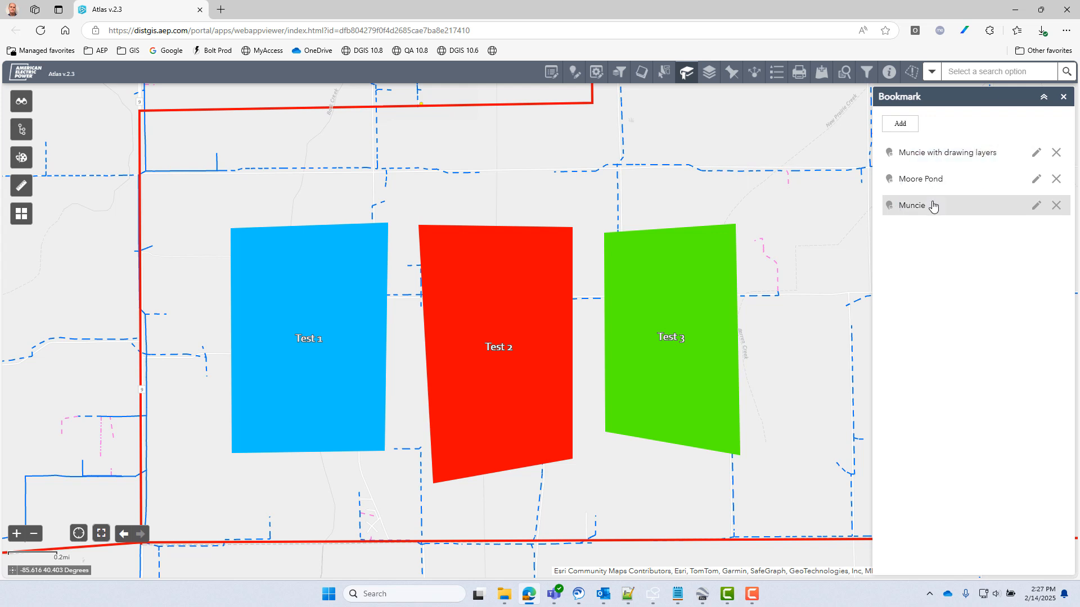
pyautogui.click(932, 206)
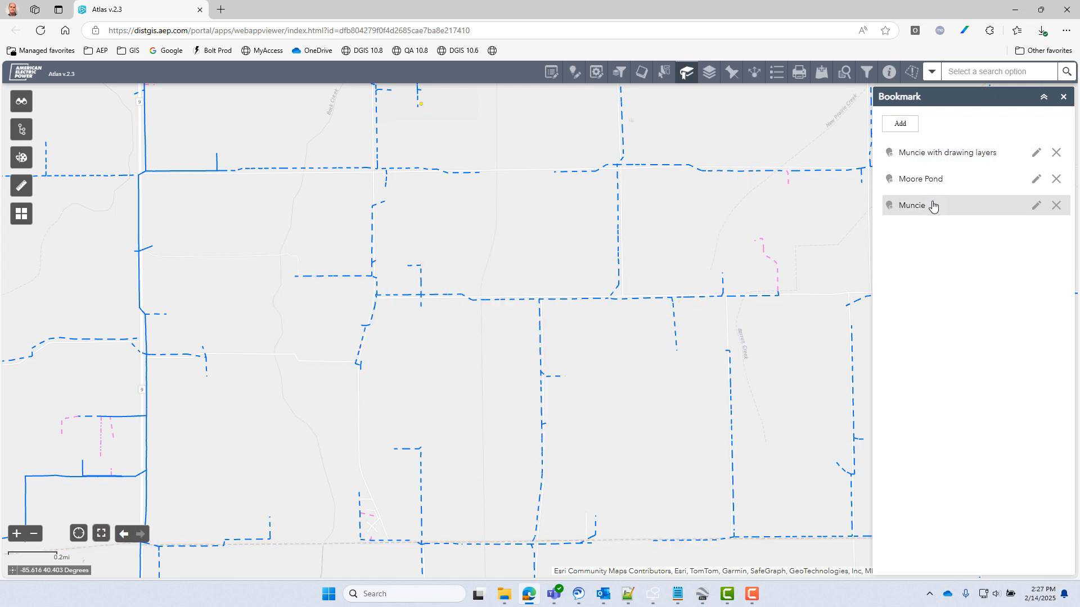
pyautogui.click(932, 158)
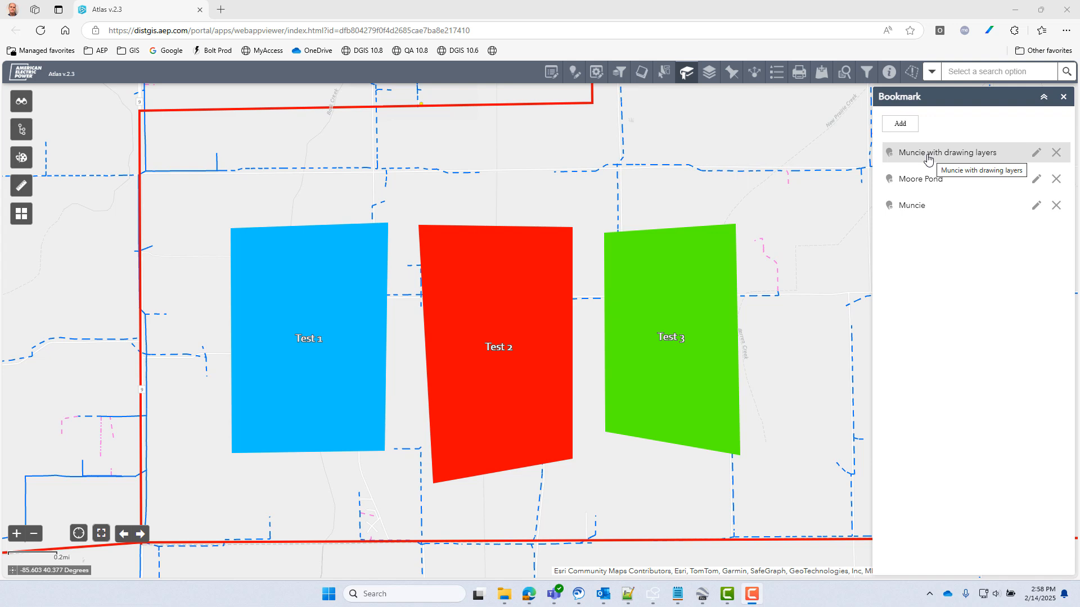
# - Open the Drawing Filter and inspect the red drawn area's attribute details
pyautogui.click(620, 73)
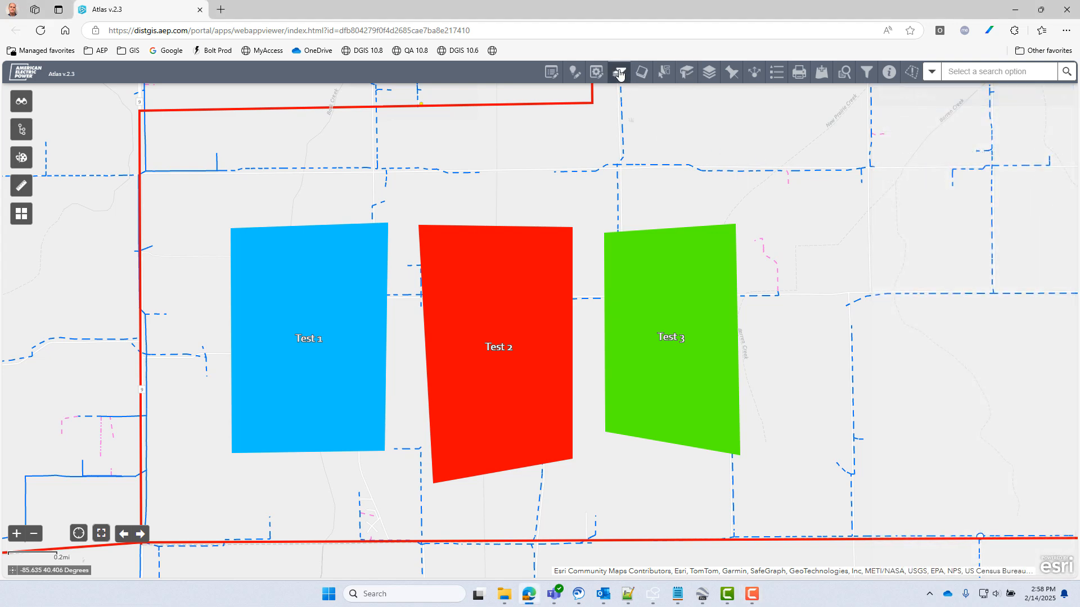
pyautogui.scroll(-2, 608, 114)
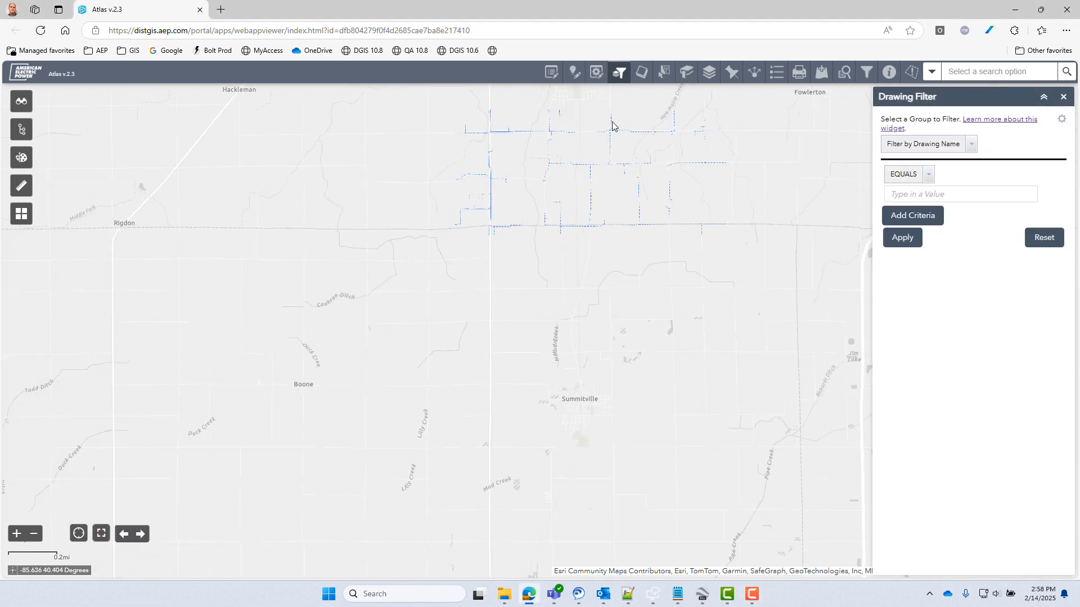
pyautogui.click(576, 116)
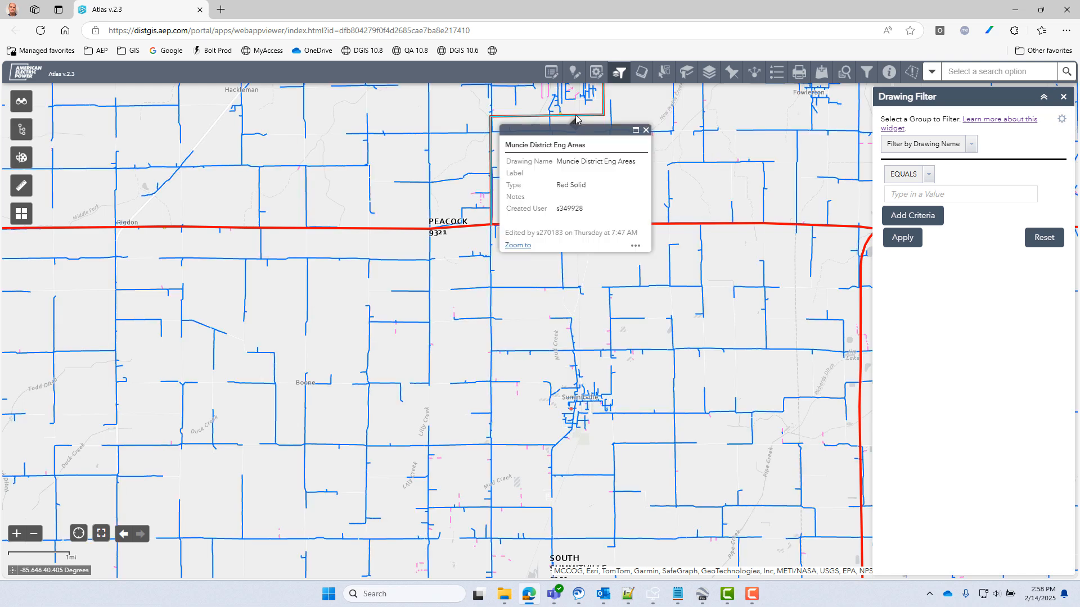
pyautogui.moveTo(508, 208); pyautogui.dragTo(598, 217)
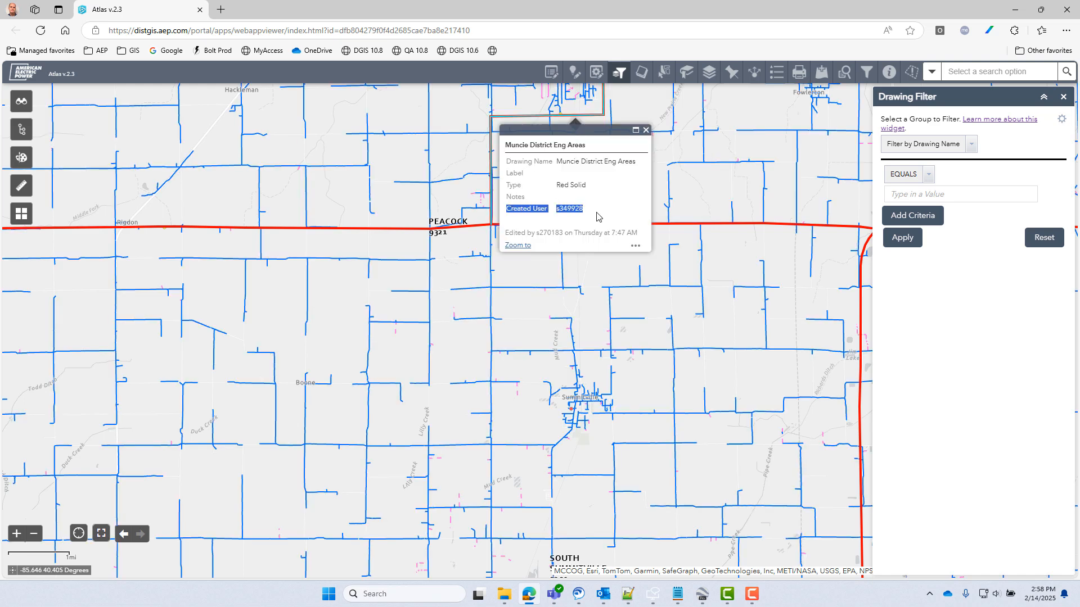
pyautogui.click(553, 174)
pyautogui.moveTo(509, 162); pyautogui.dragTo(655, 147)
pyautogui.click(646, 131)
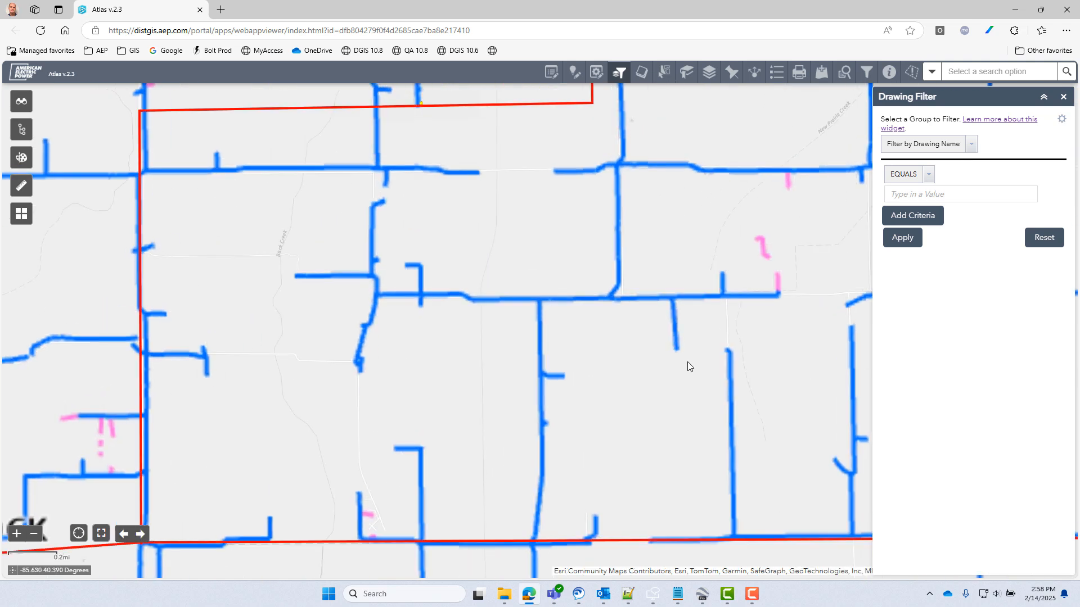
# - Filter the drawings by the user's ID
pyautogui.click(920, 147)
pyautogui.click(910, 170)
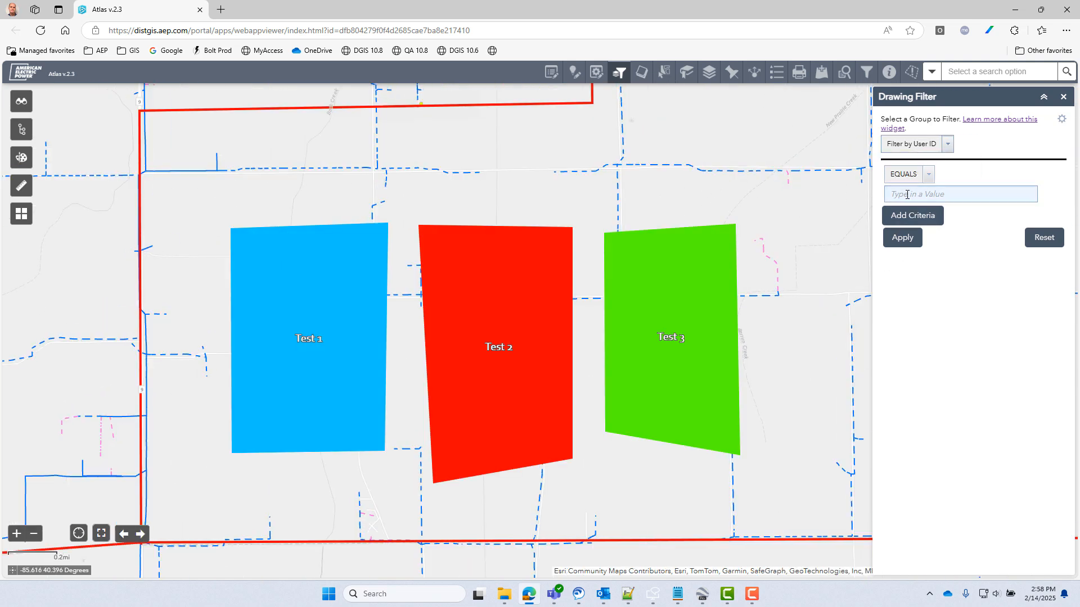
pyautogui.click(907, 194)
pyautogui.write('s270183')
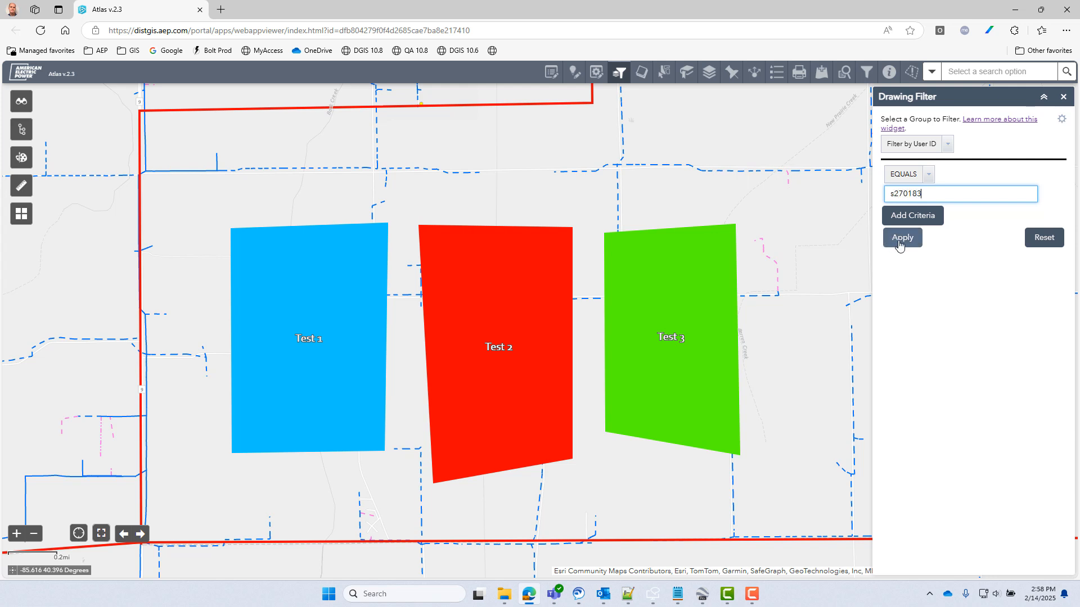
pyautogui.click(902, 239)
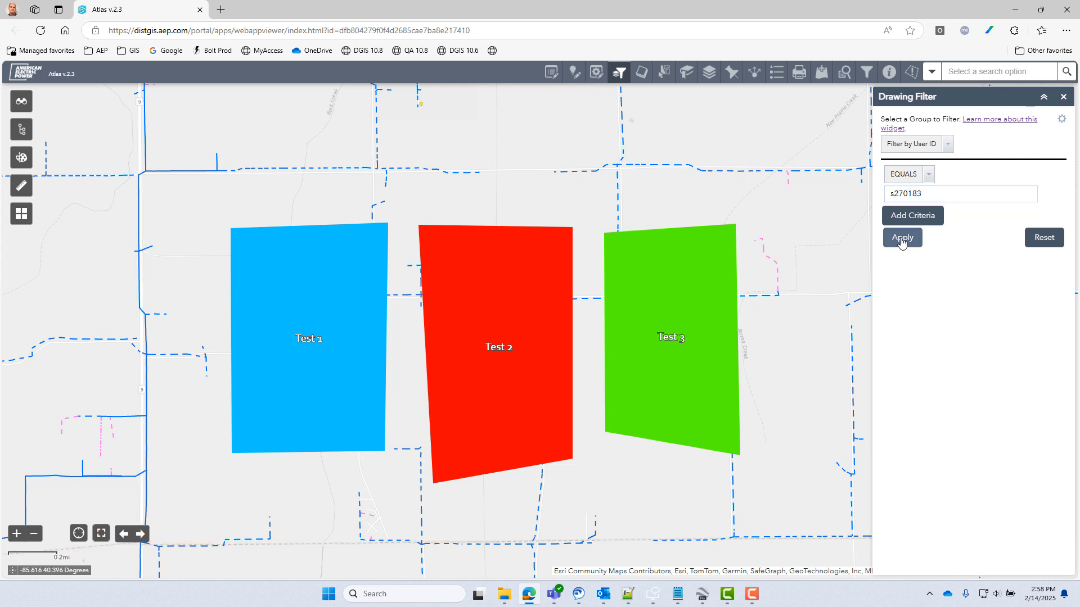
# - Filter drawings by name: Test 1 OR Test 3
pyautogui.click(945, 144)
pyautogui.click(937, 160)
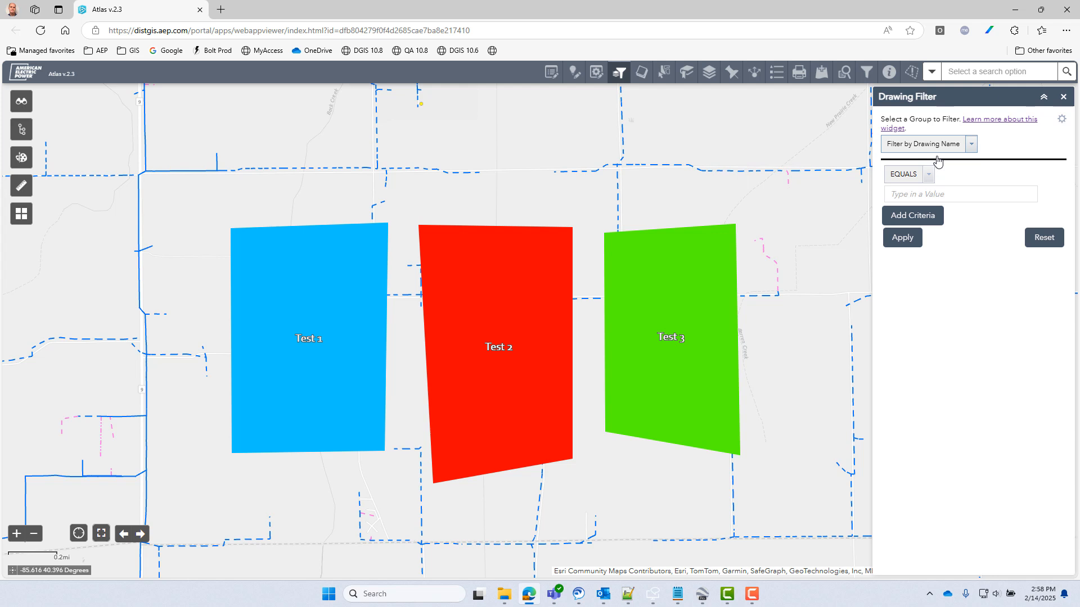
pyautogui.click(910, 195)
pyautogui.write('Test 1')
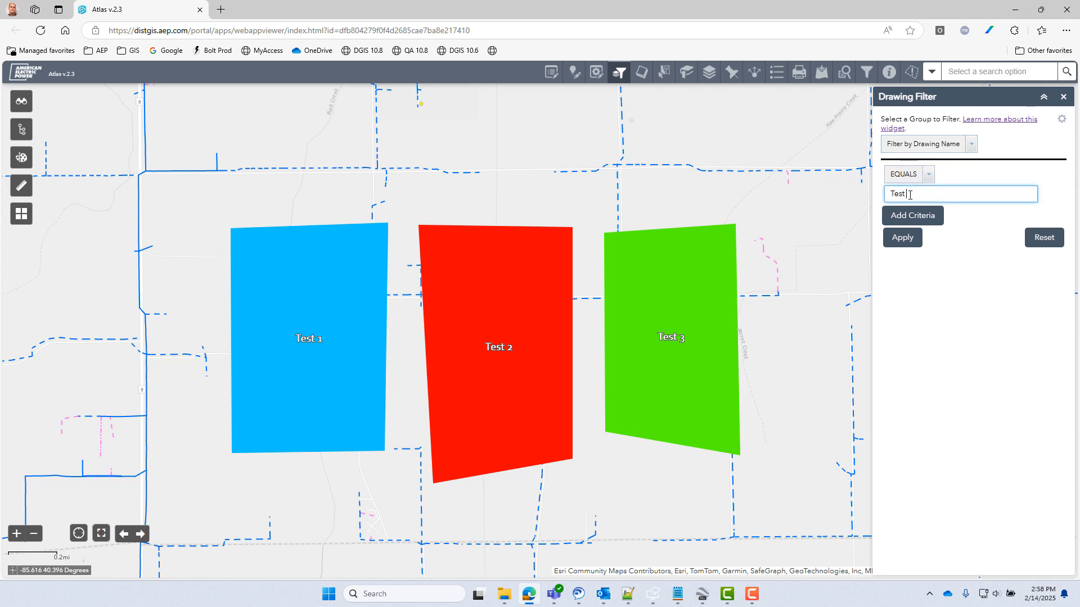
pyautogui.click(903, 237)
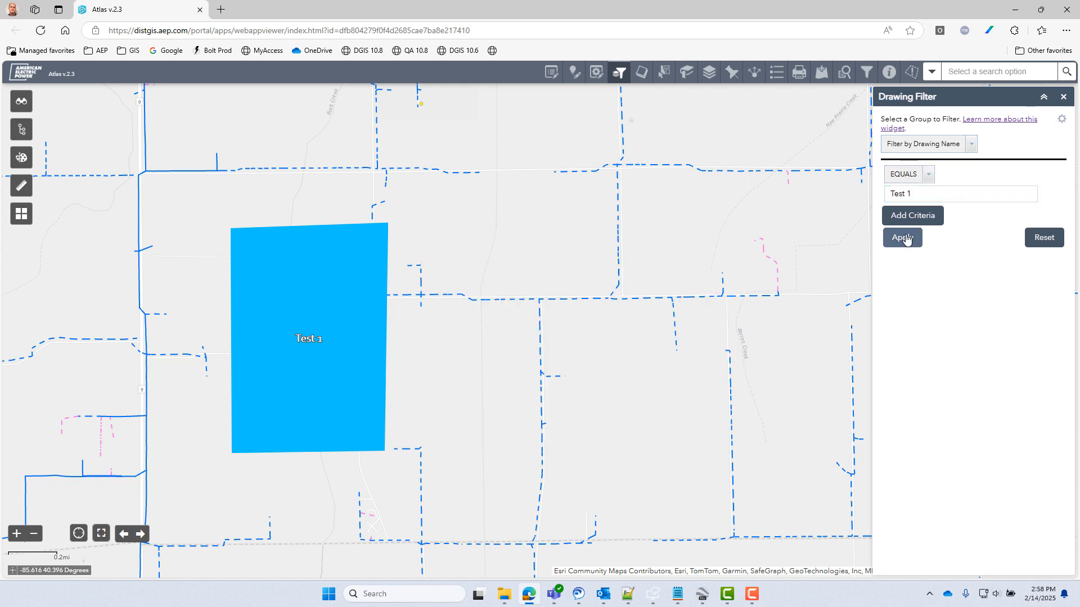
pyautogui.click(913, 217)
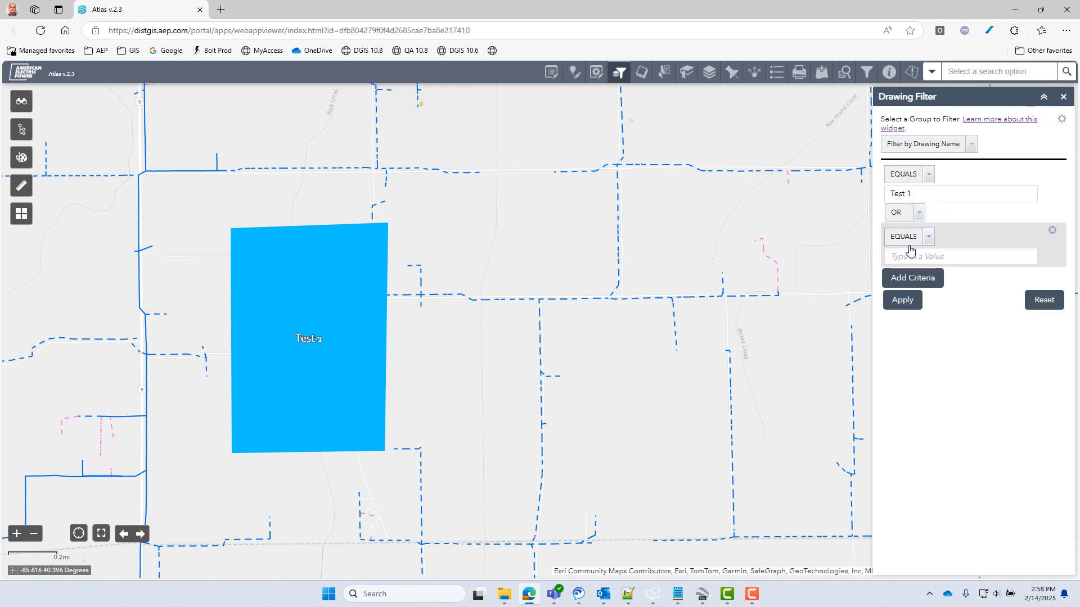
pyautogui.click(908, 252)
pyautogui.write('Test 3')
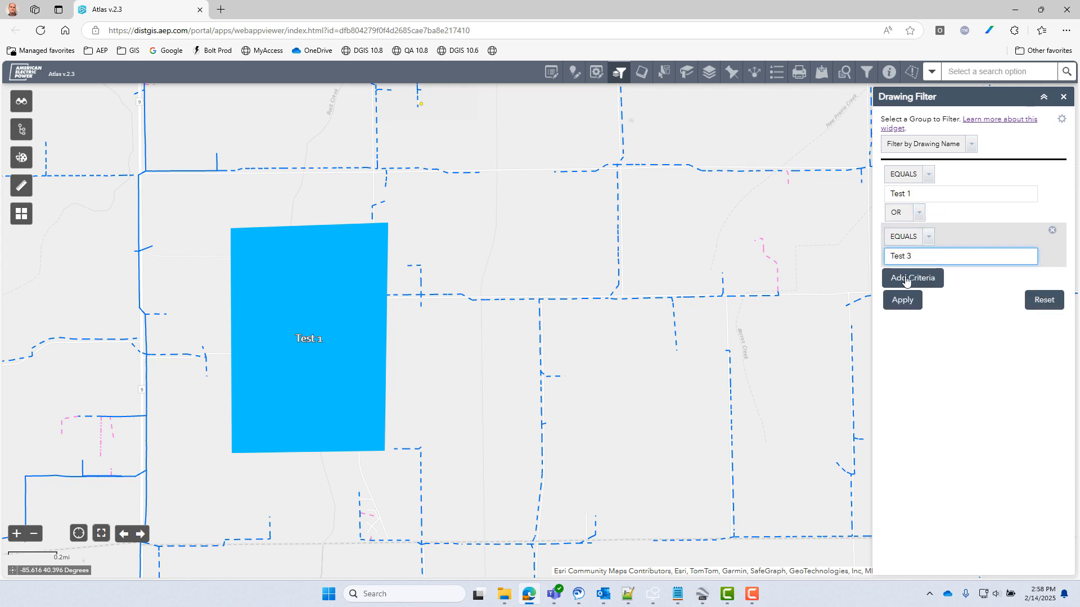
pyautogui.click(905, 303)
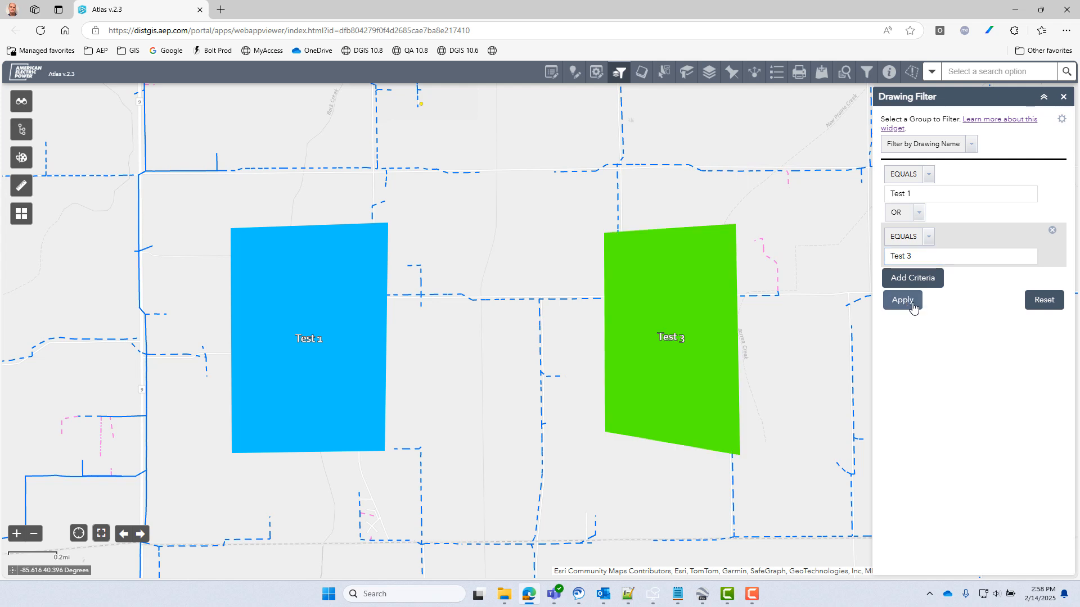
# - Save the filter settings and rename the downloaded file to 'Test 1 and 3.json'
pyautogui.click(1062, 121)
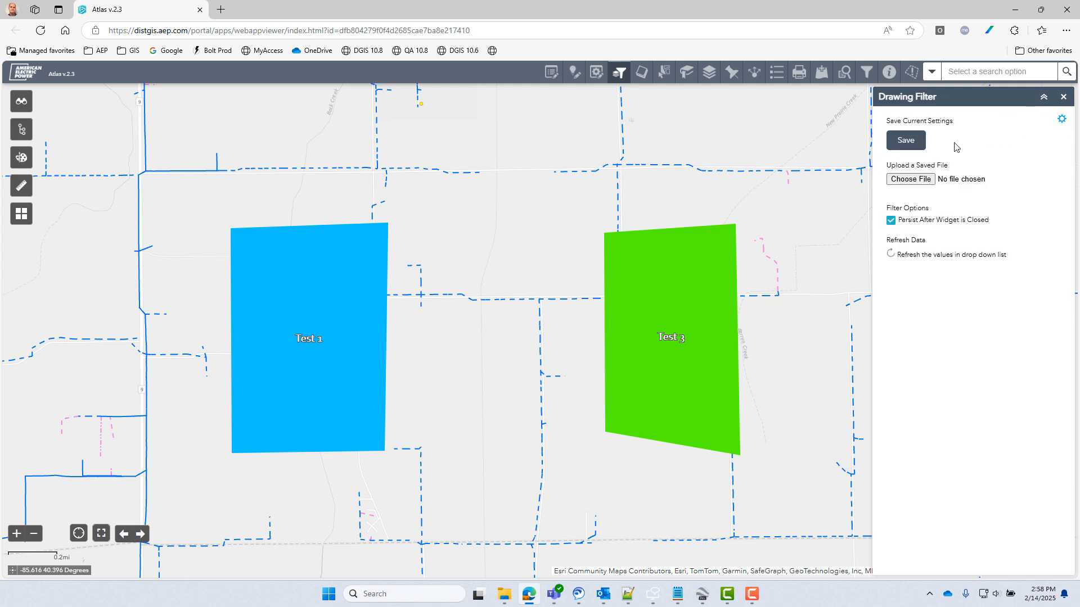
pyautogui.click(906, 141)
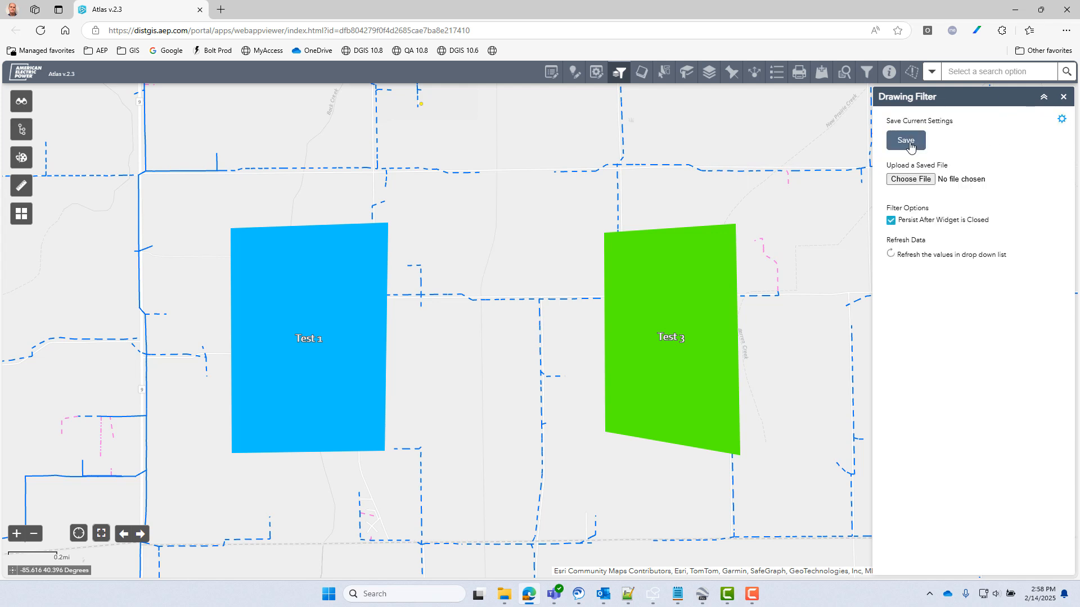
pyautogui.click(505, 595)
pyautogui.click(214, 140)
pyautogui.press('F2')
pyautogui.write('Te')
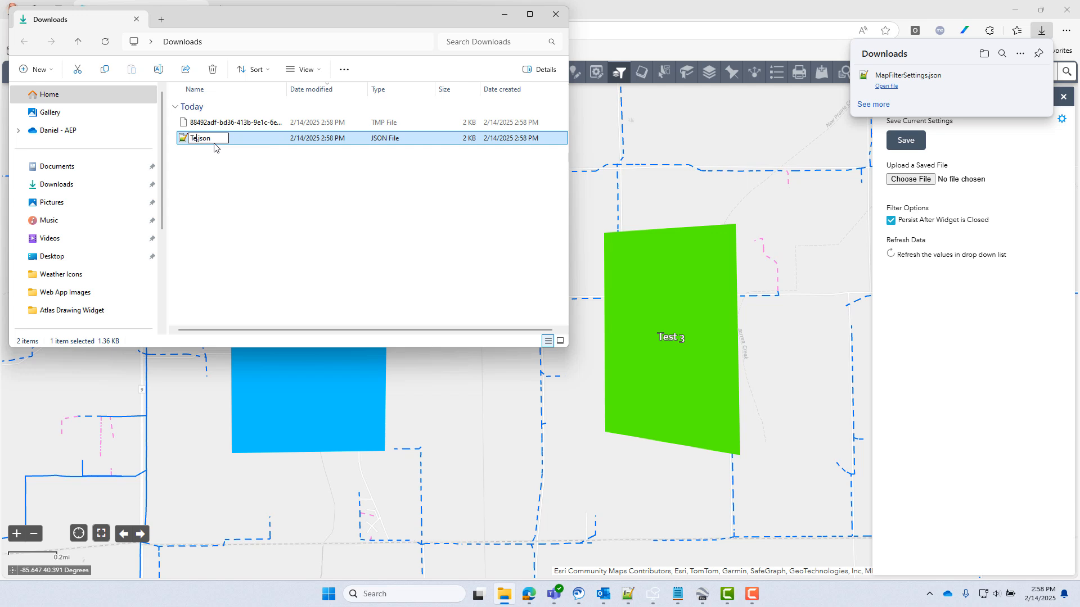
pyautogui.write('st 1 and 3')
pyautogui.click(258, 226)
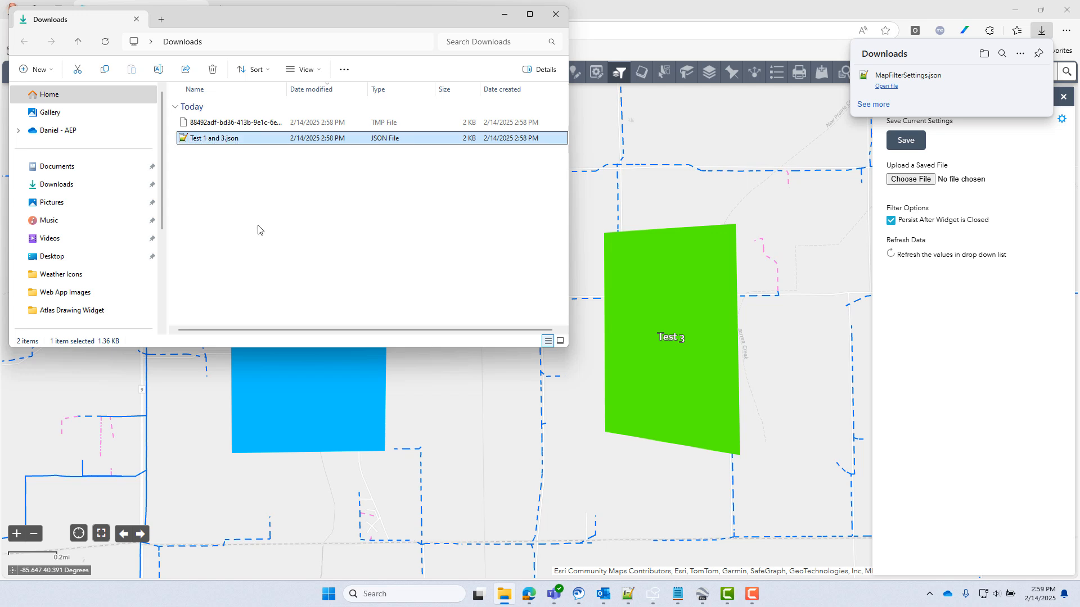
pyautogui.click(553, 17)
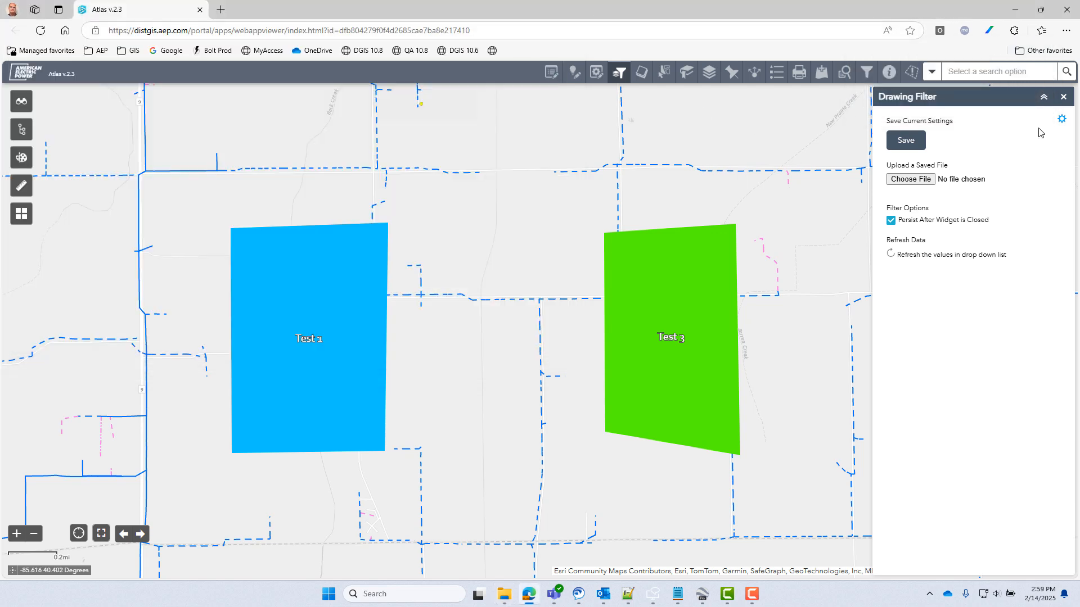
# - Reset the filter, reload 'Test 1 and 3.json' from Downloads, then reset again
pyautogui.click(1061, 120)
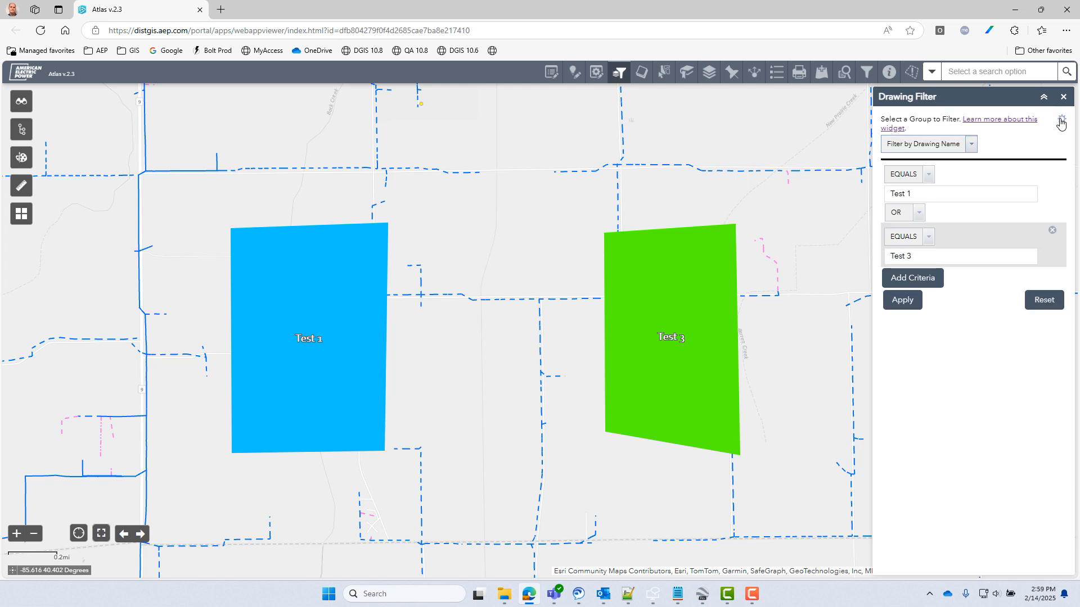
pyautogui.click(1040, 301)
pyautogui.click(1061, 119)
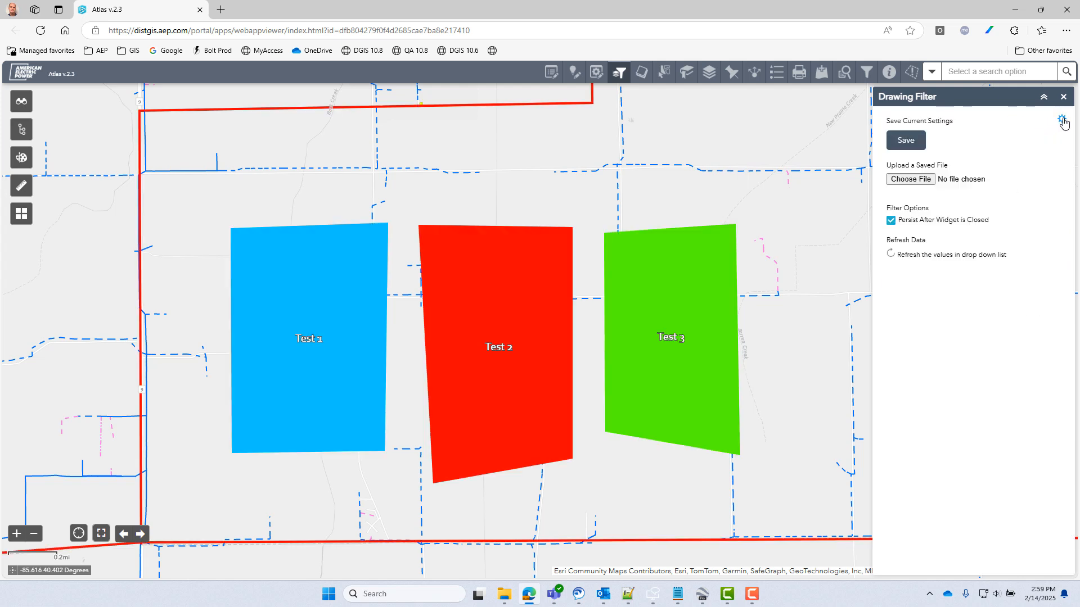
pyautogui.click(923, 179)
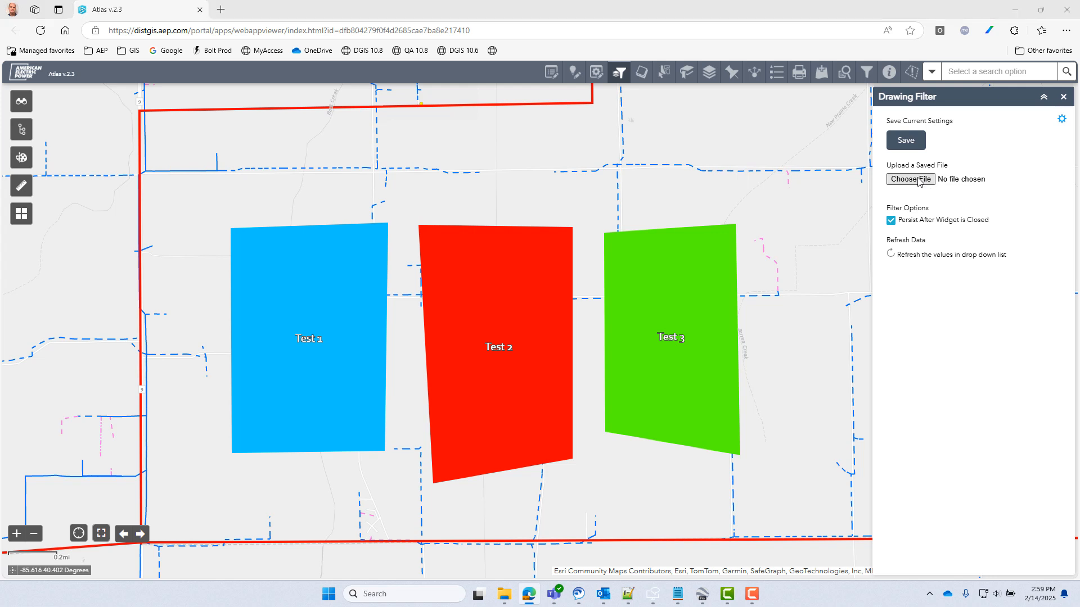
pyautogui.click(52, 129)
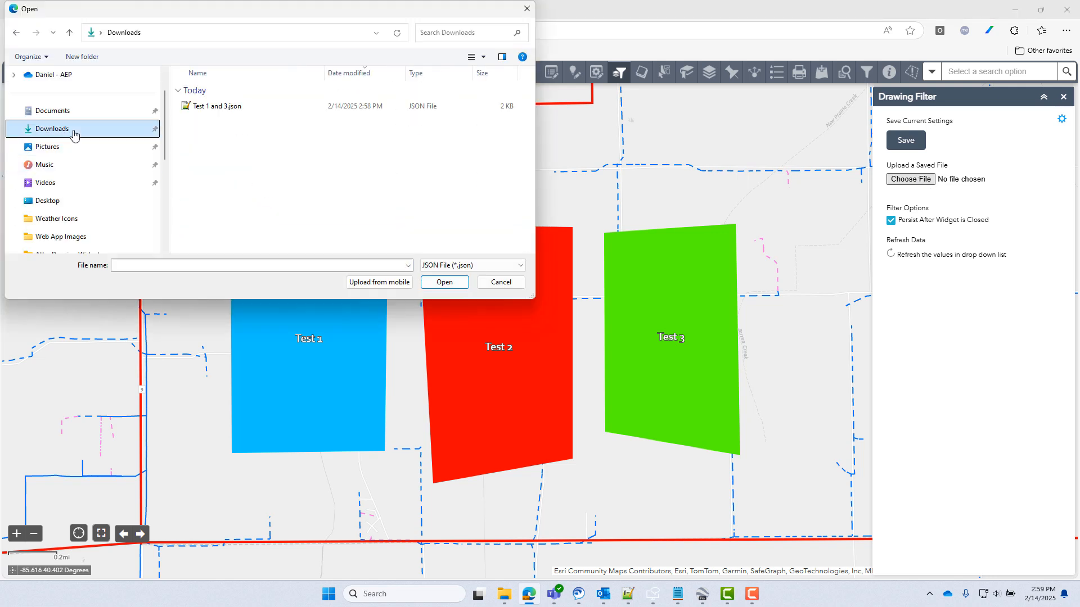
pyautogui.doubleClick(206, 110)
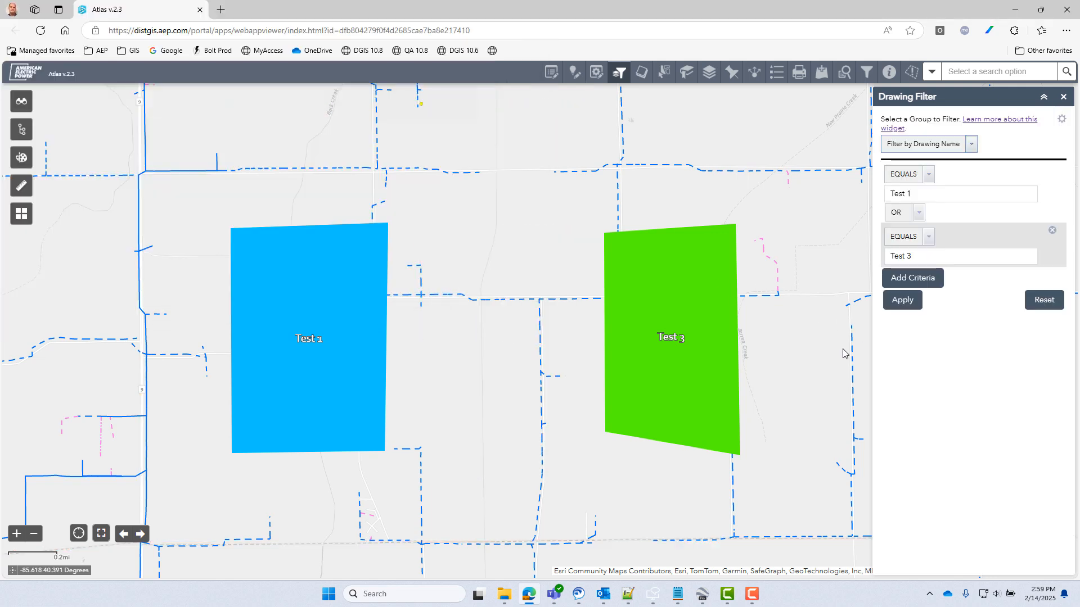
pyautogui.click(1045, 299)
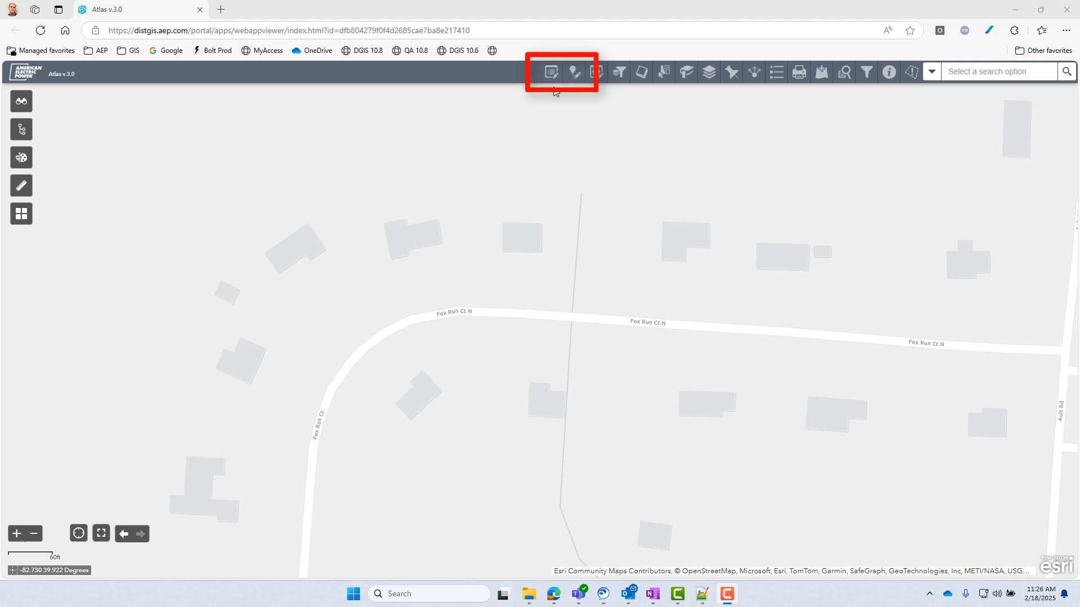
# - Open the Edit widget, try Smart Editor, and return to Edit
pyautogui.click(550, 73)
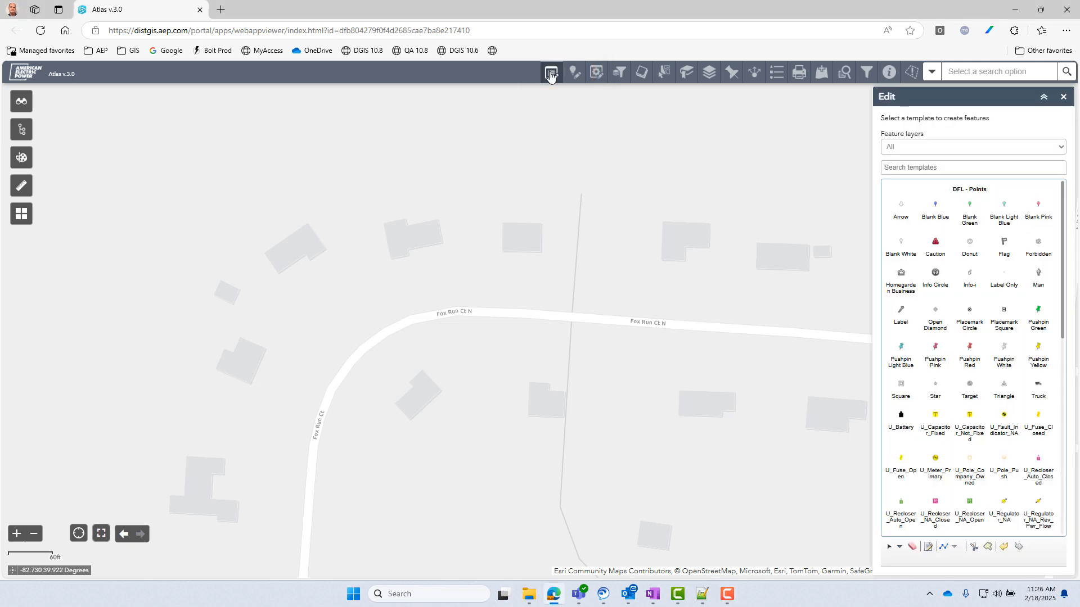
pyautogui.click(575, 77)
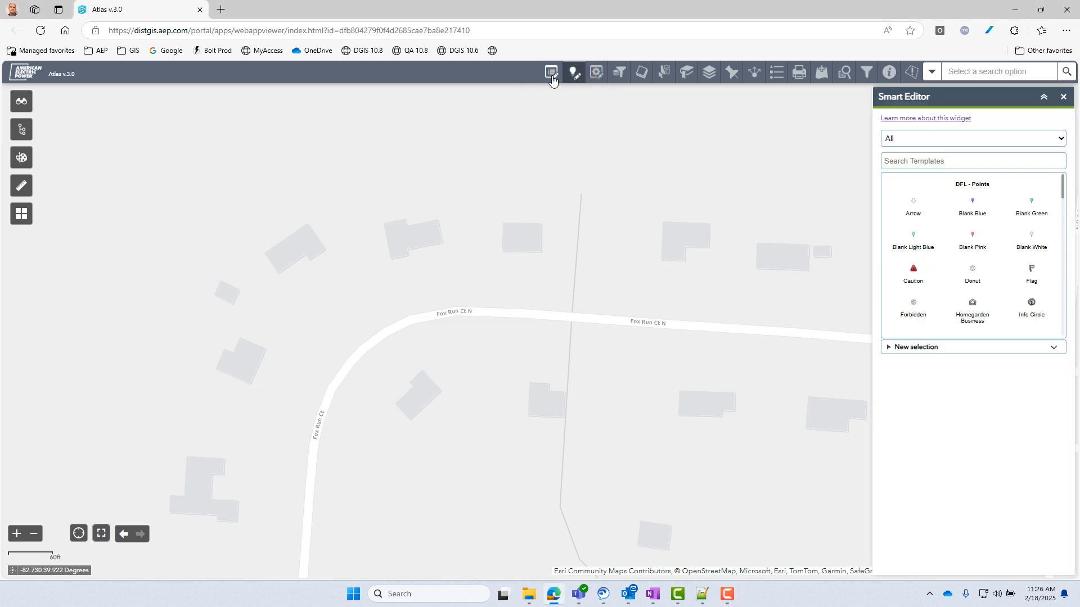
pyautogui.click(551, 75)
# - Cycle Feature layers through DFL Points, Lines, Polygons back to All, and clear the template search
pyautogui.click(898, 147)
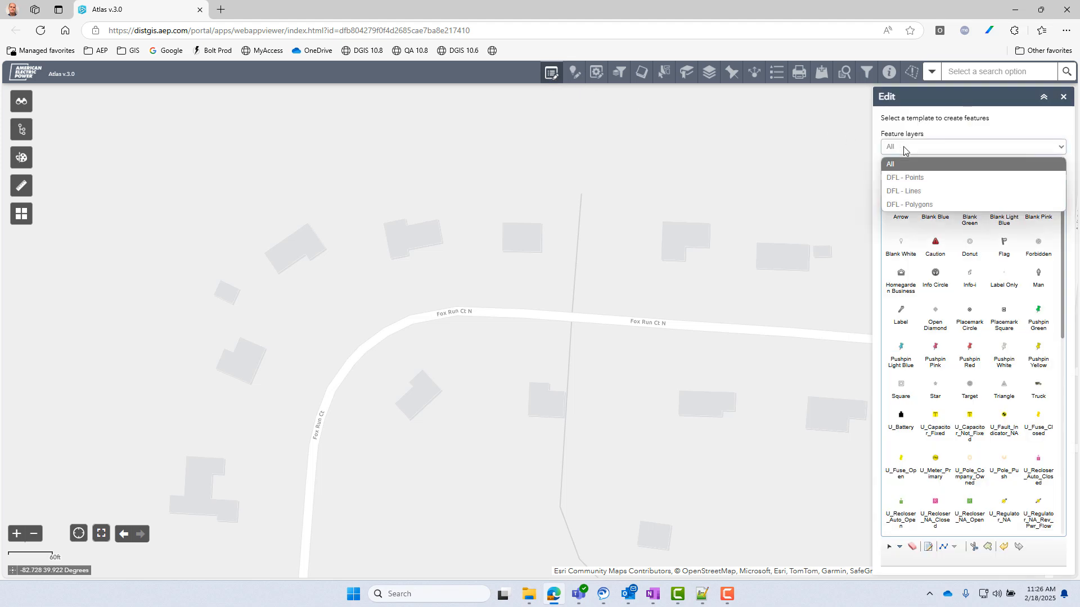
pyautogui.click(899, 176)
pyautogui.click(909, 149)
pyautogui.click(910, 188)
pyautogui.click(909, 147)
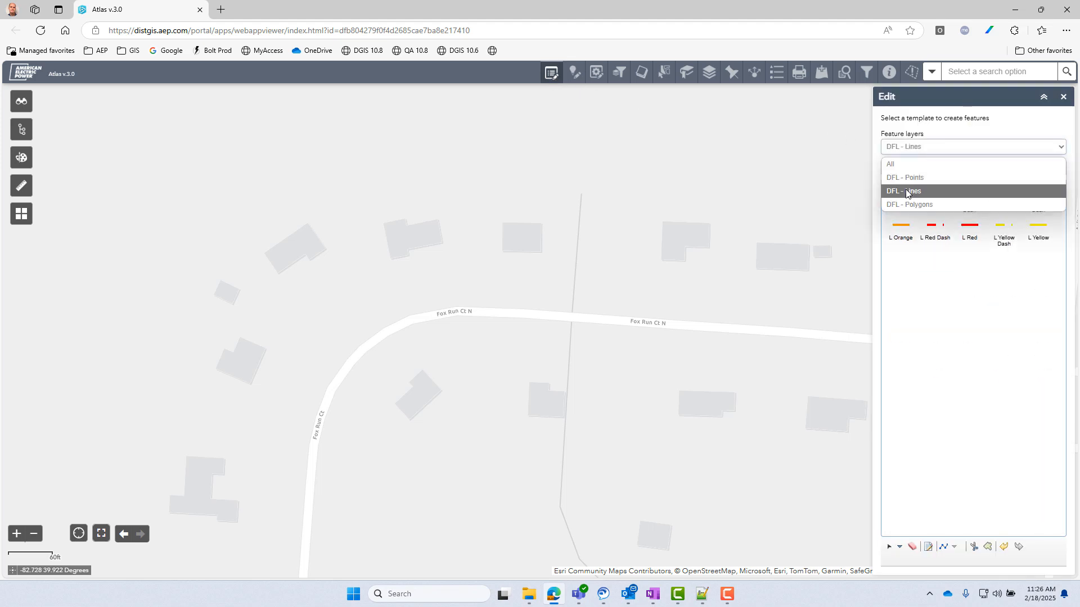
pyautogui.click(906, 202)
pyautogui.click(903, 147)
pyautogui.click(902, 163)
pyautogui.click(902, 166)
pyautogui.write('u')
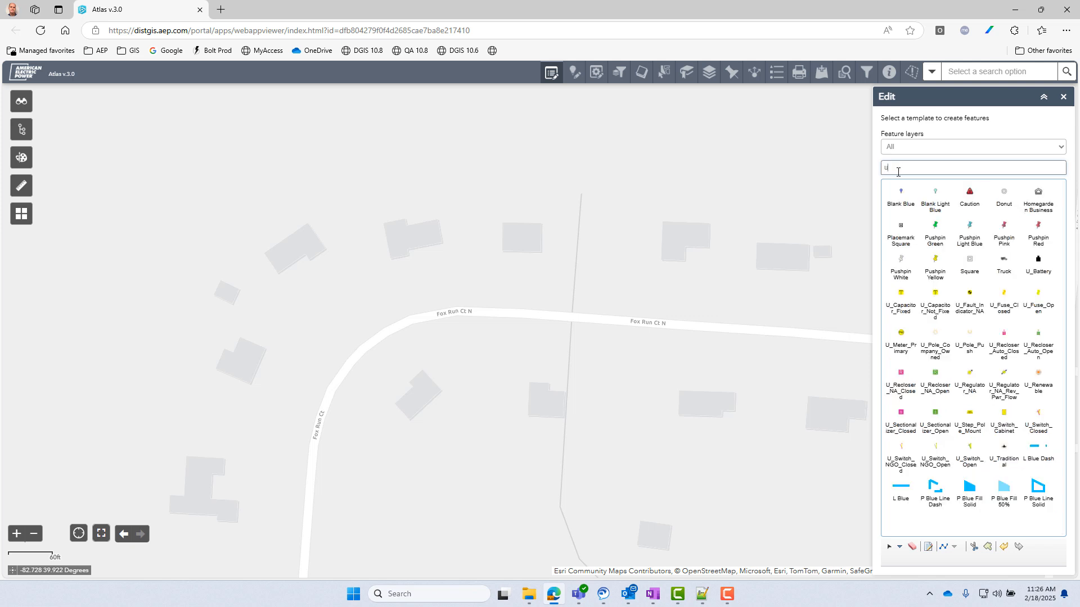
pyautogui.write('_')
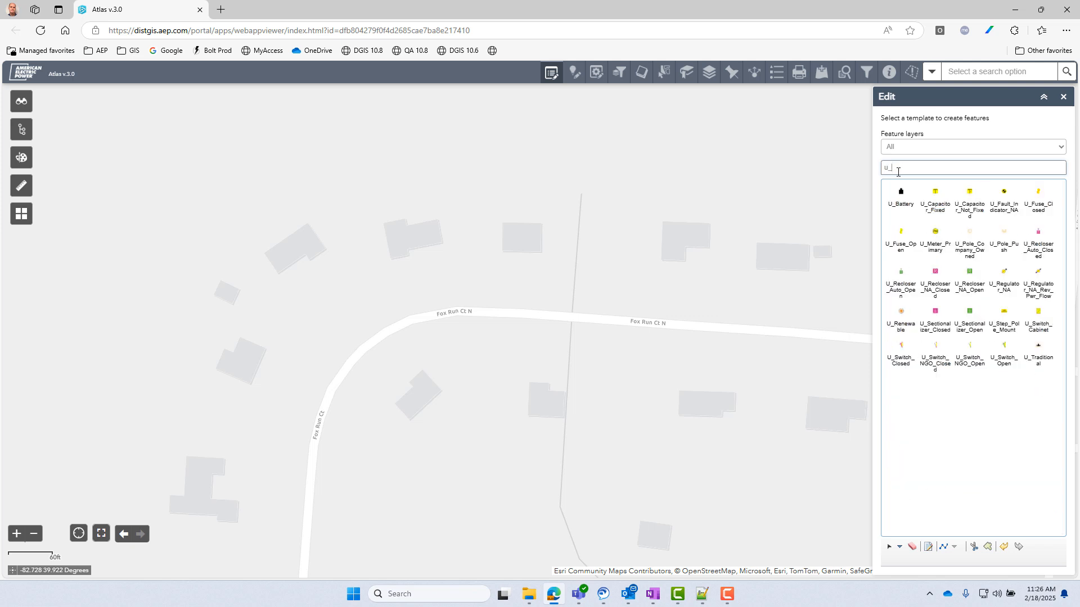
pyautogui.press('BackSpace')
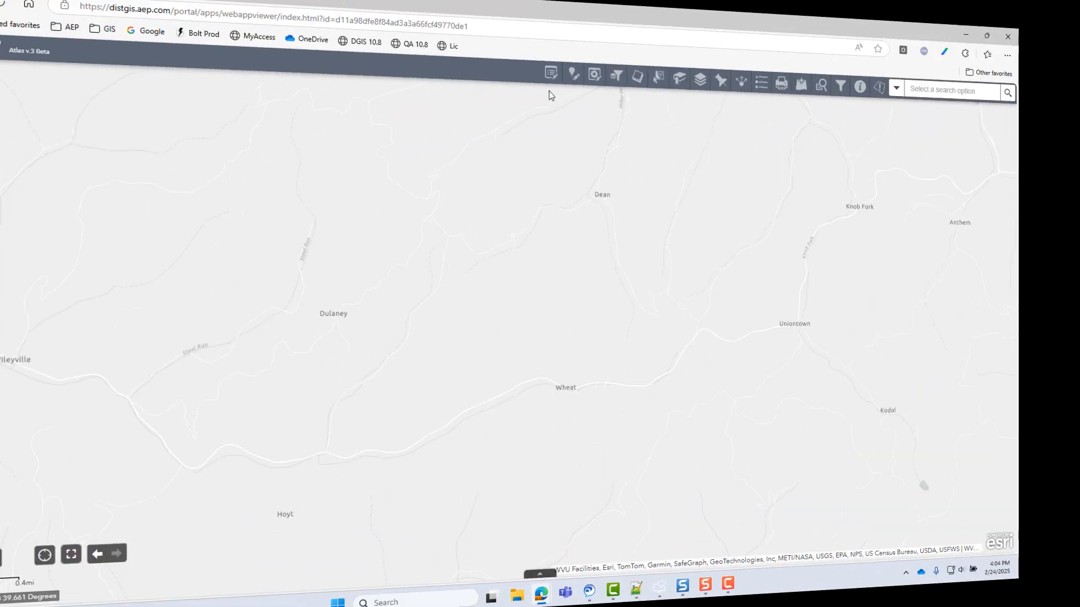
# - Place two Blank Green points northwest of Dean using the Edit panel's template
pyautogui.click(552, 84)
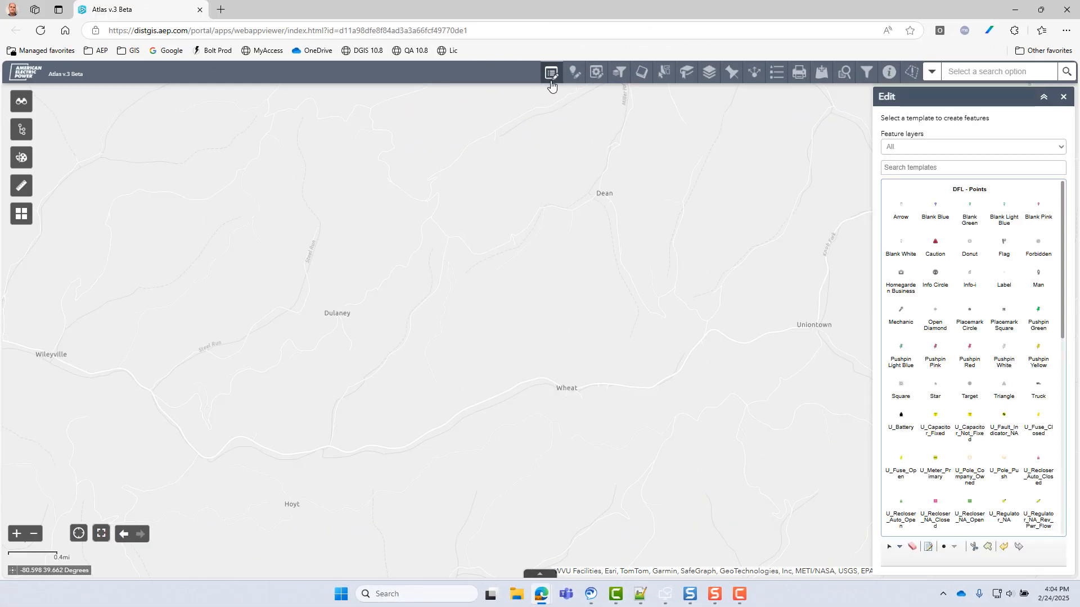
pyautogui.click(970, 210)
pyautogui.click(466, 159)
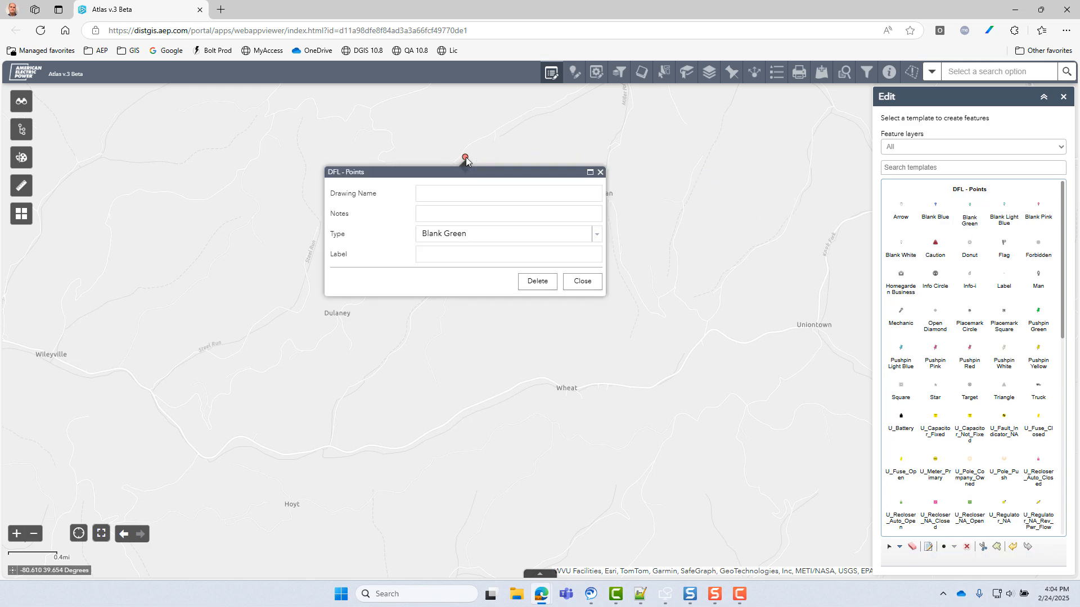
pyautogui.click(522, 153)
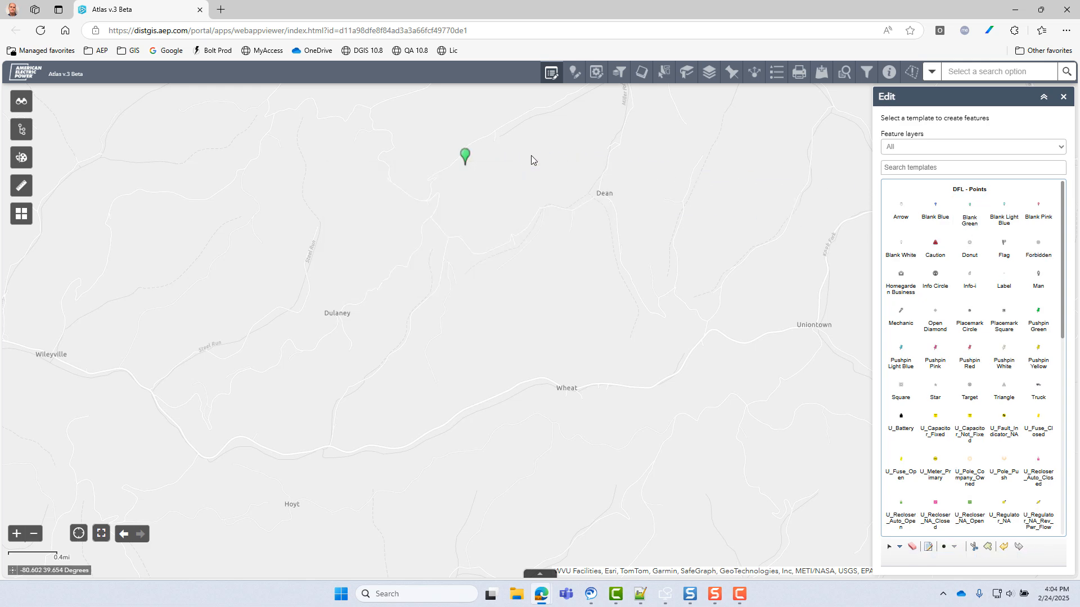
pyautogui.click(970, 209)
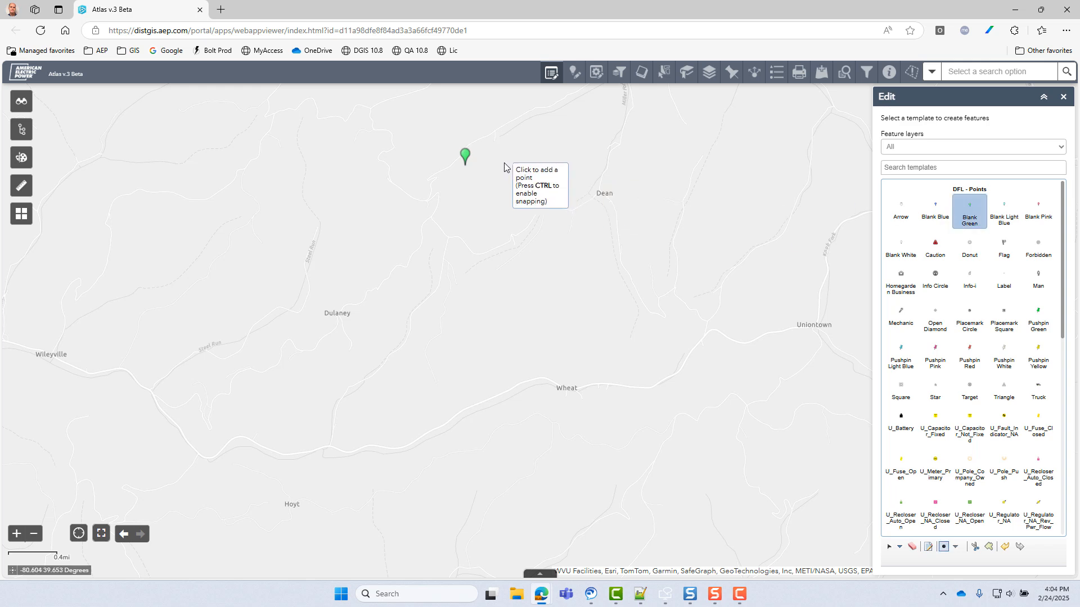
pyautogui.click(504, 162)
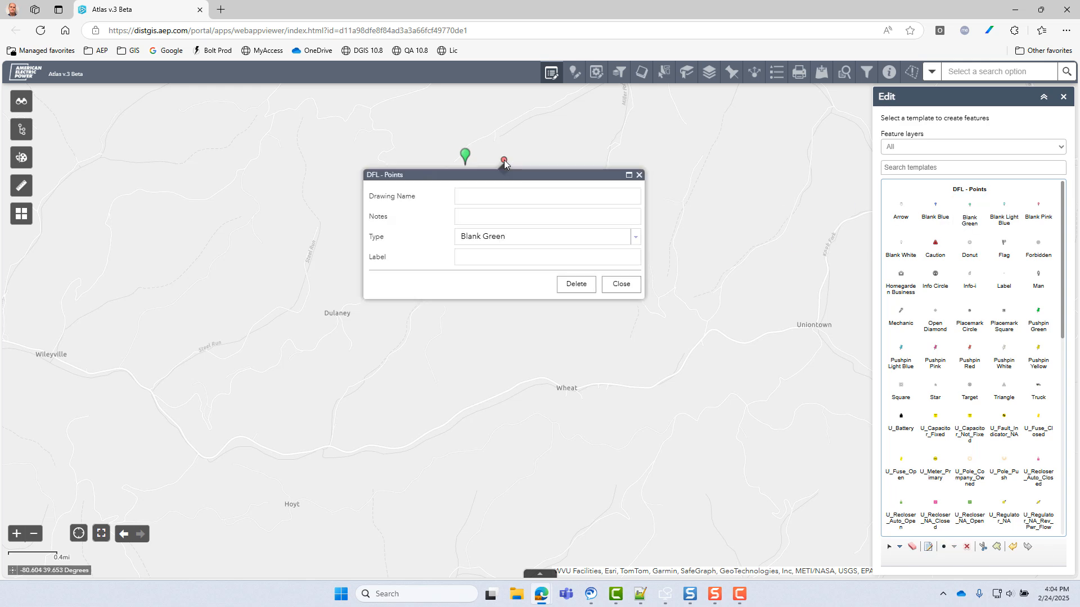
pyautogui.click(912, 547)
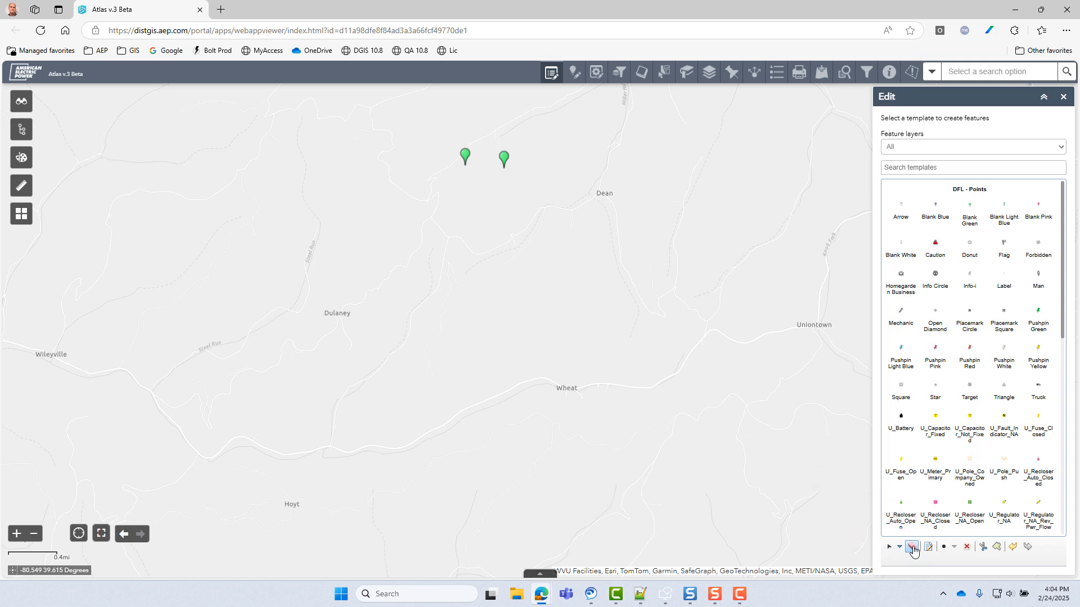
# - Add four Caution points below the green pins near Dean with Smart Editor
pyautogui.click(573, 72)
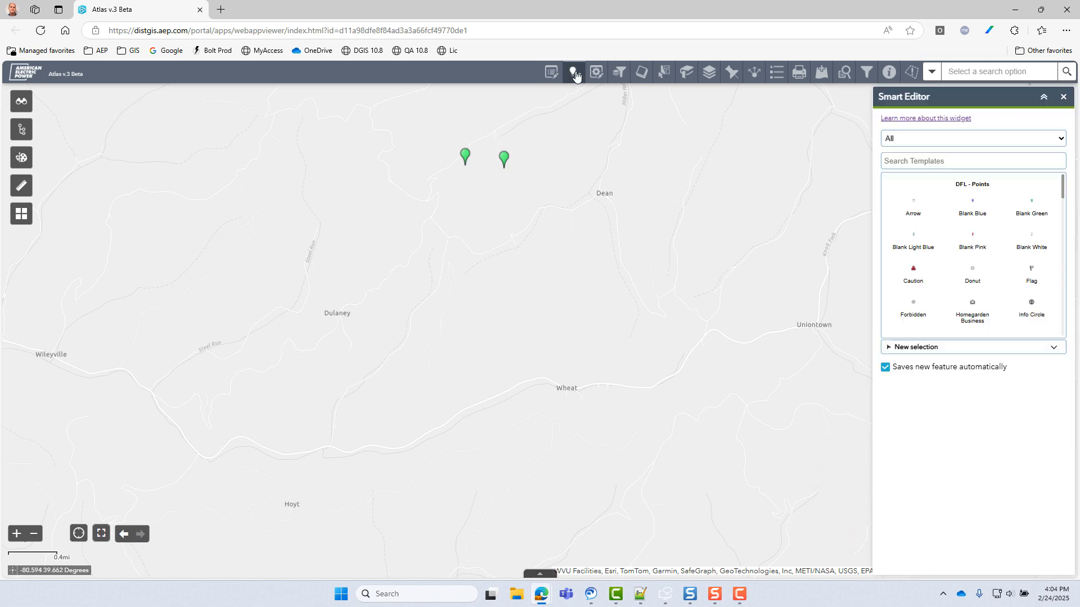
pyautogui.click(912, 273)
pyautogui.click(419, 213)
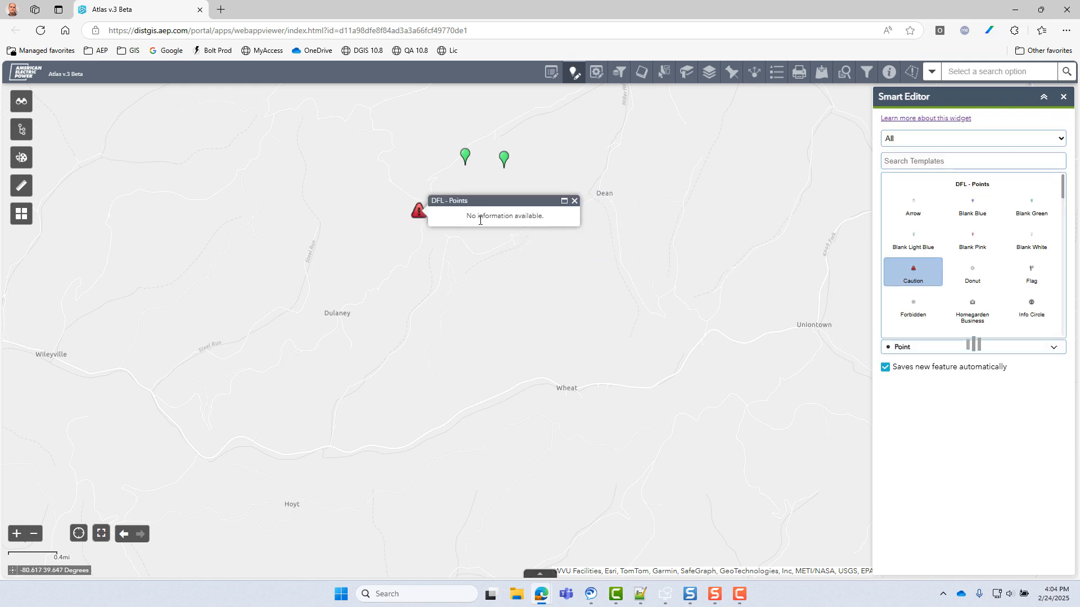
pyautogui.click(476, 239)
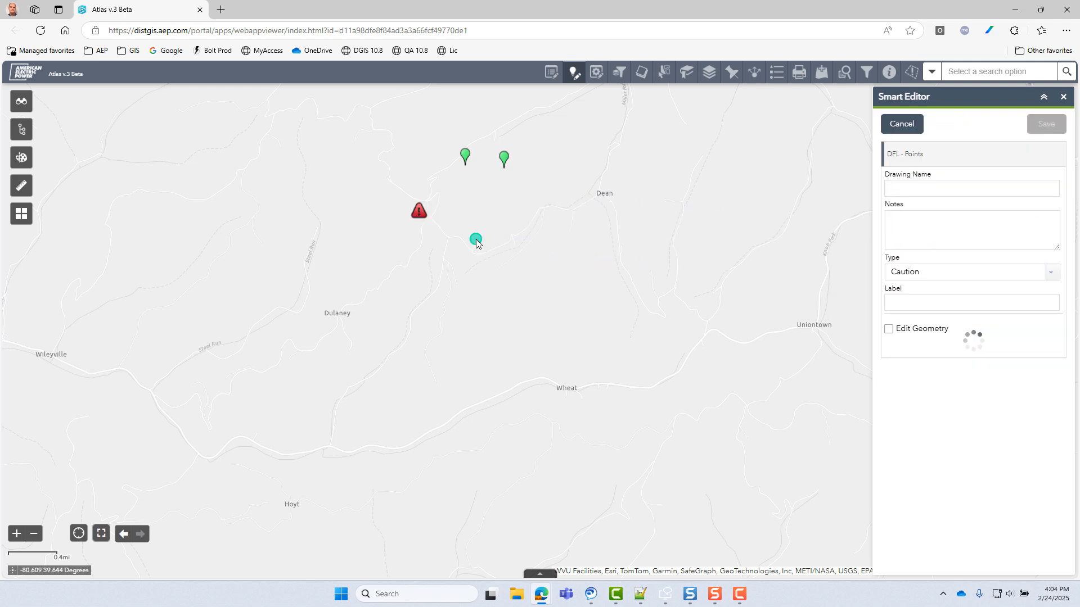
pyautogui.click(531, 213)
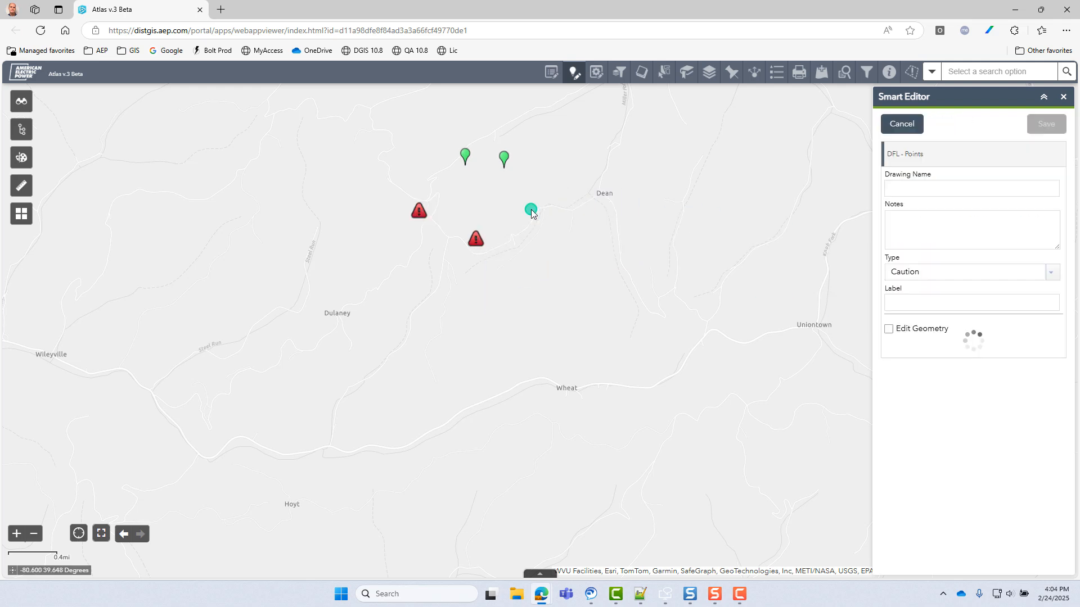
pyautogui.click(591, 243)
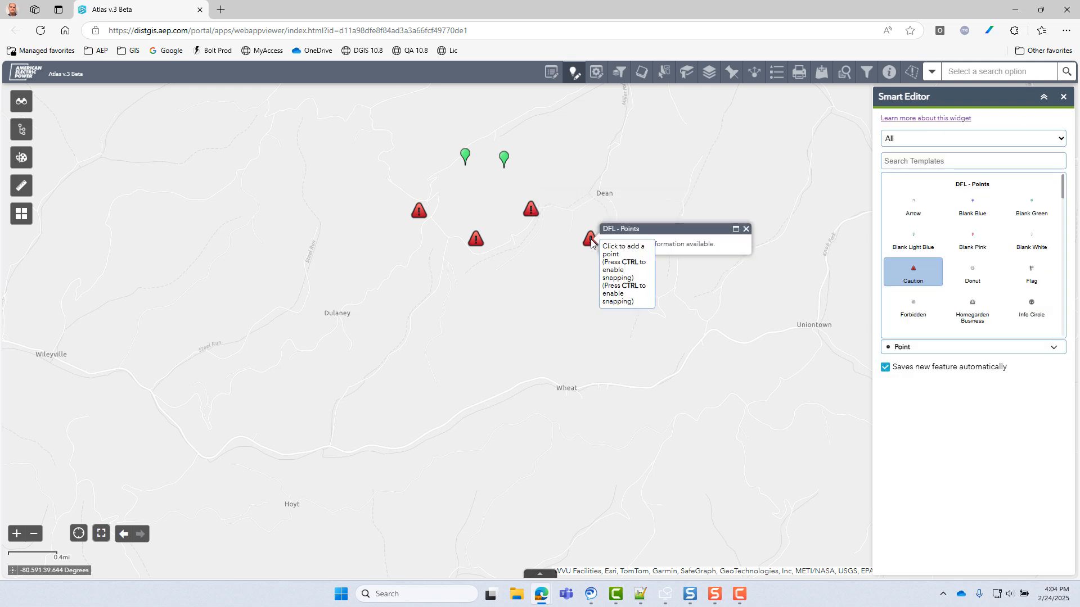
pyautogui.click(746, 230)
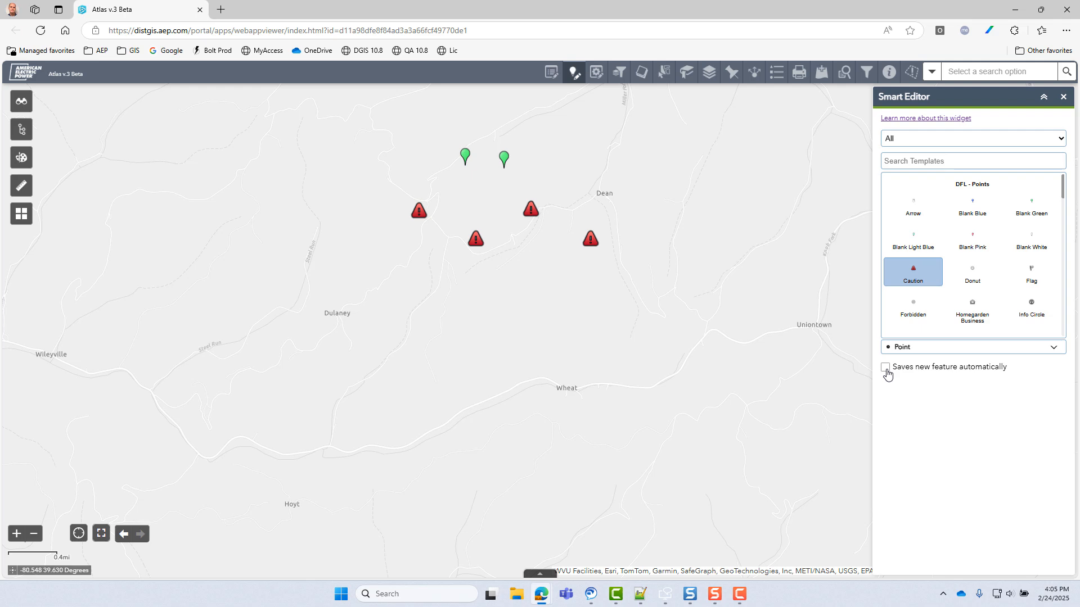
# - Place and save a Flag point just south of the Caution markers
pyautogui.click(1031, 271)
pyautogui.click(542, 269)
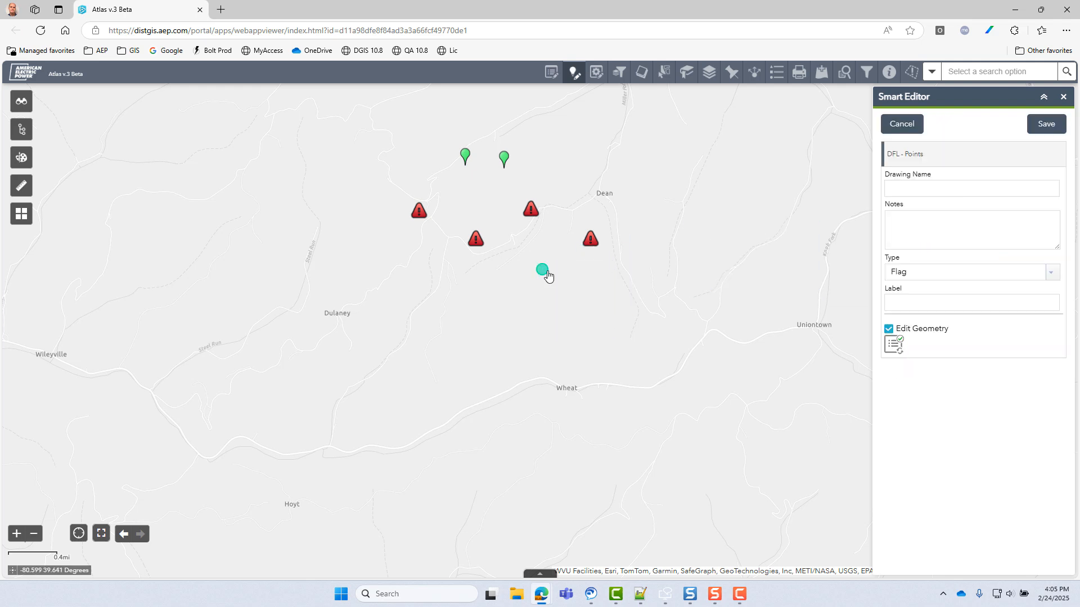
pyautogui.click(1012, 246)
pyautogui.moveTo(1044, 248); pyautogui.dragTo(1045, 274)
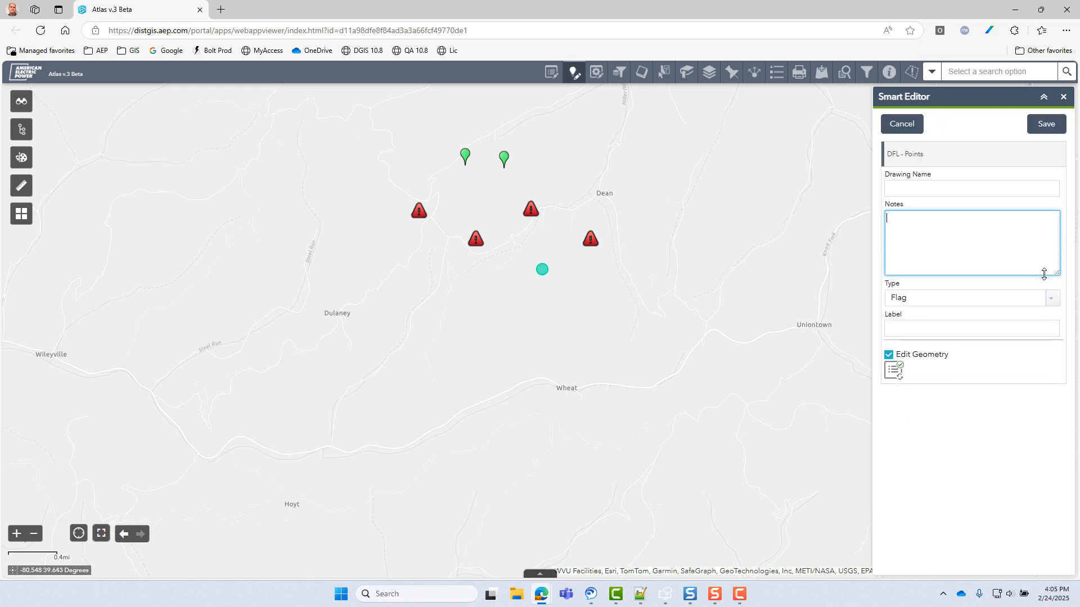
pyautogui.click(903, 328)
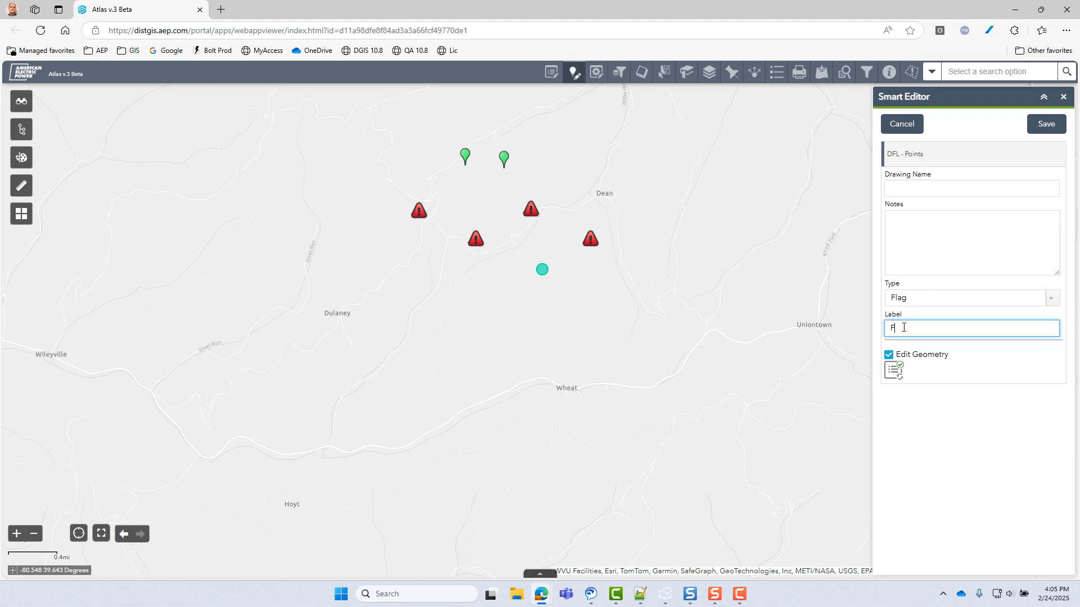
pyautogui.click(1046, 123)
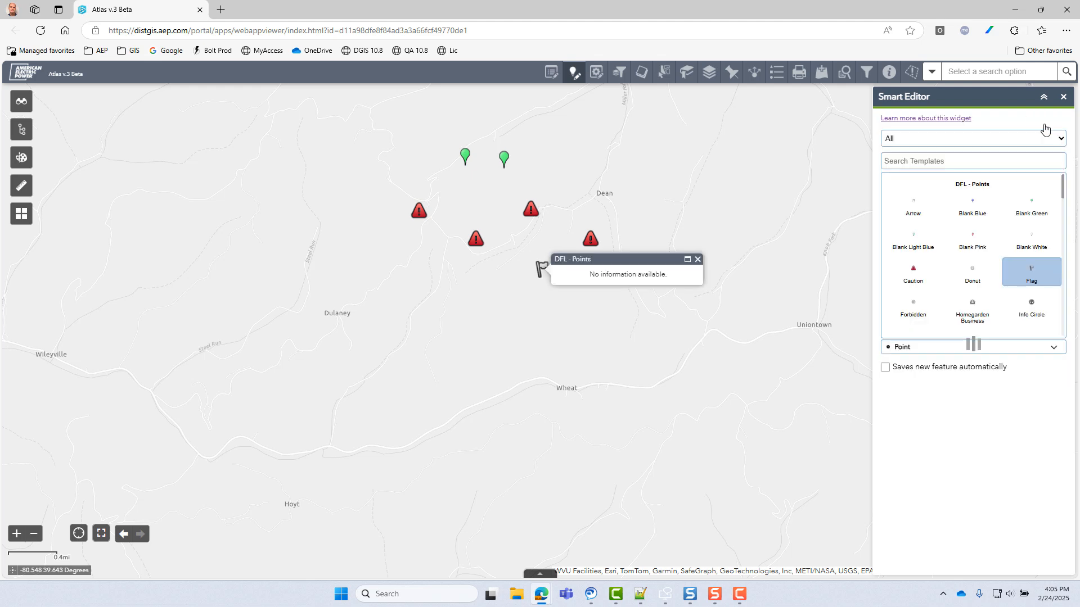
pyautogui.click(696, 260)
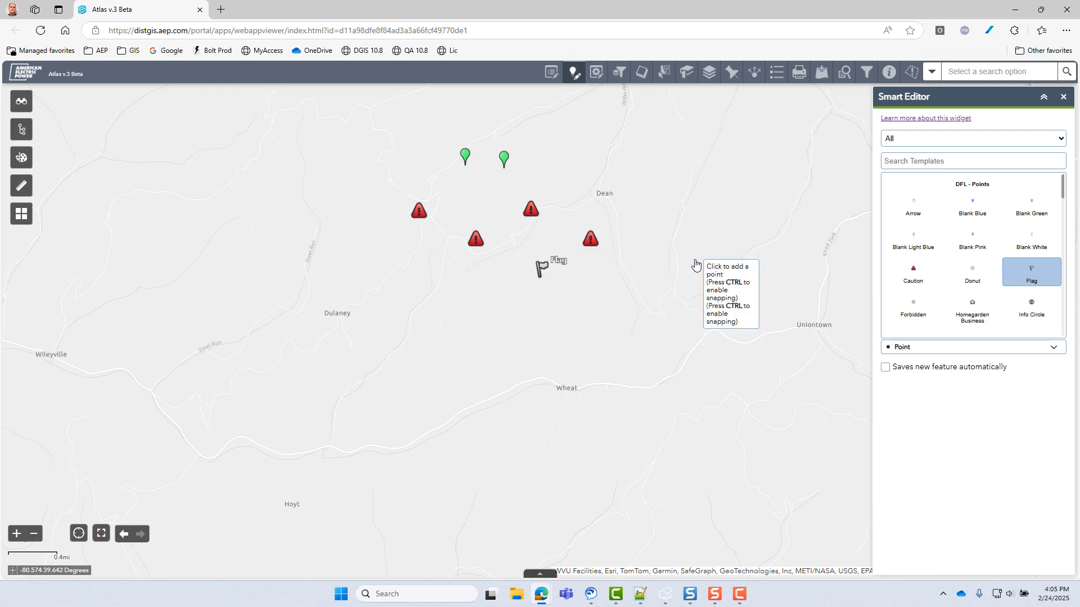
pyautogui.click(1034, 275)
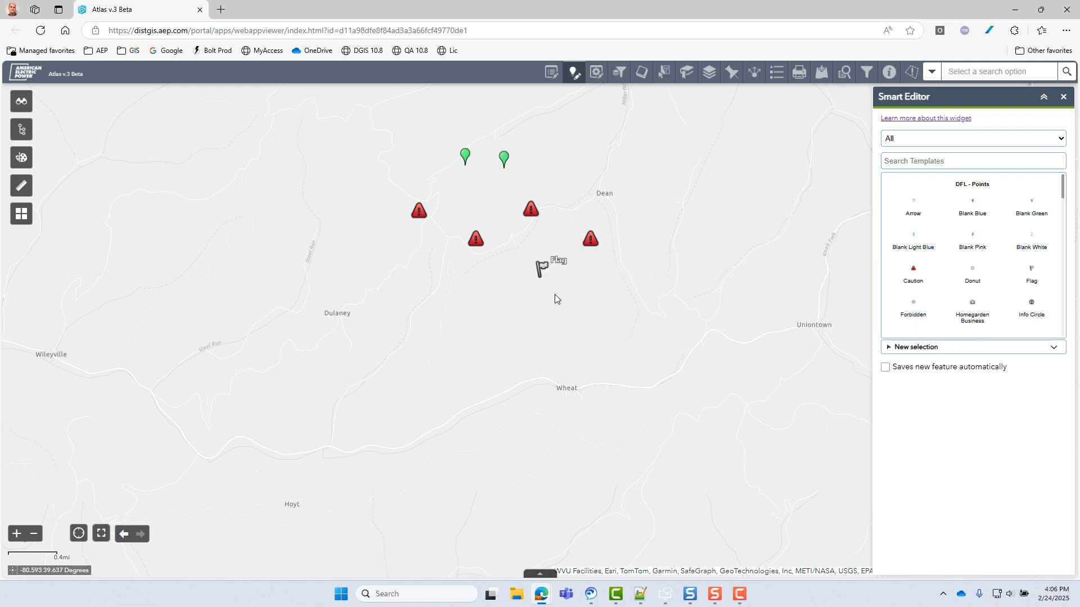
pyautogui.click(539, 278)
# - Move the Flag point west toward Dulaney, save it, and close Smart Editor
pyautogui.moveTo(541, 272)
pyautogui.mouseDown()
pyautogui.moveTo(448, 299)
pyautogui.moveTo(373, 273)
pyautogui.mouseUp()
pyautogui.click(1041, 125)
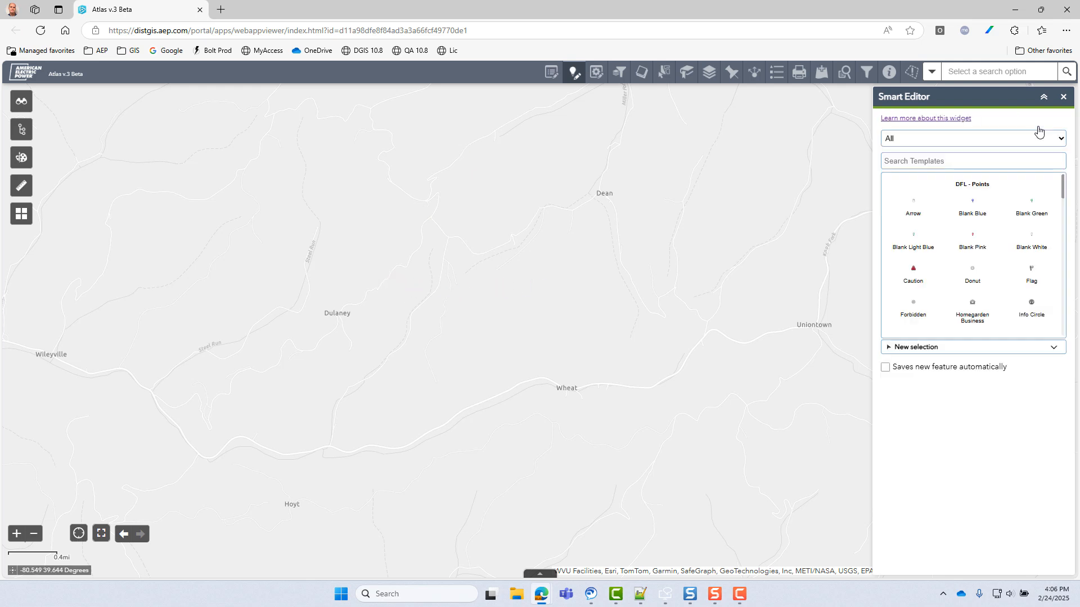
pyautogui.click(1064, 98)
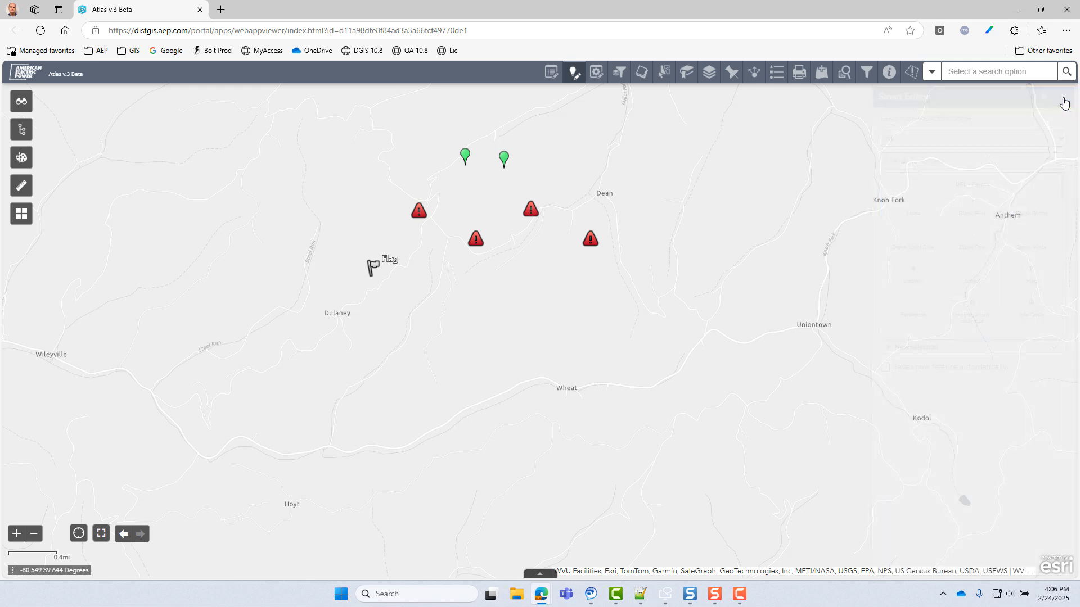
# - Inspect the green pin's details and actions, then reopen Smart Editor
pyautogui.click(504, 158)
pyautogui.click(563, 283)
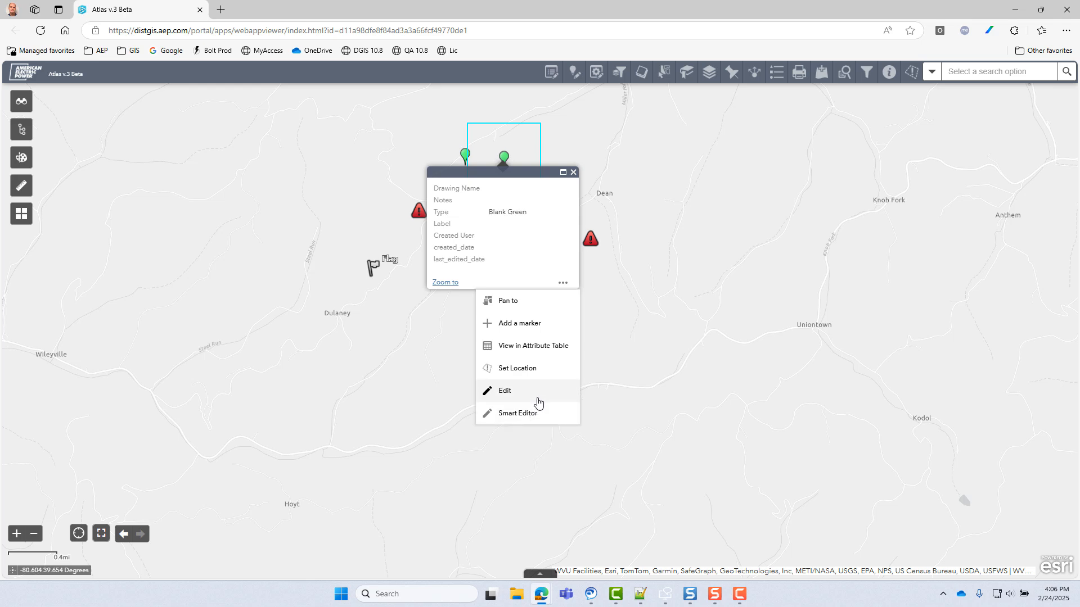
pyautogui.click(574, 173)
pyautogui.click(575, 72)
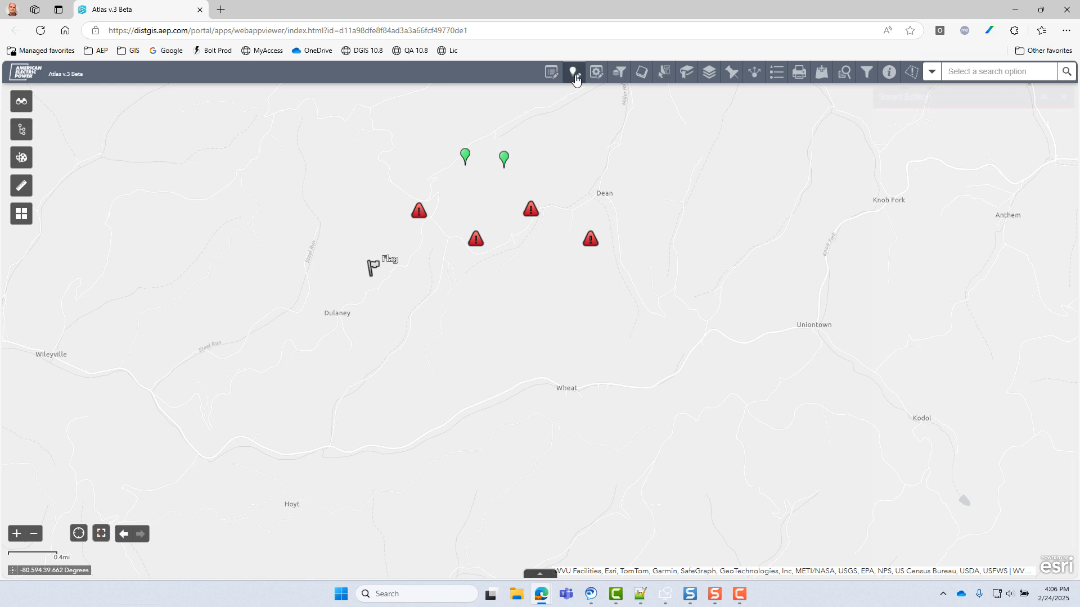
# - Draw and save a Blue Dash zigzag line south of the Caution markers toward Dulaney
pyautogui.click(894, 144)
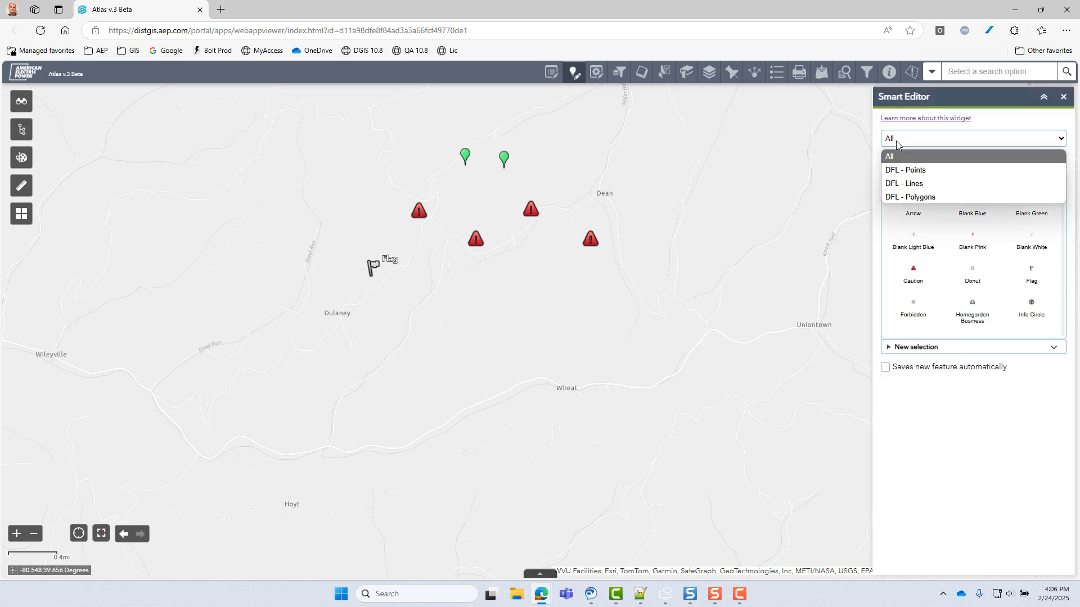
pyautogui.click(905, 183)
pyautogui.click(913, 190)
pyautogui.click(641, 270)
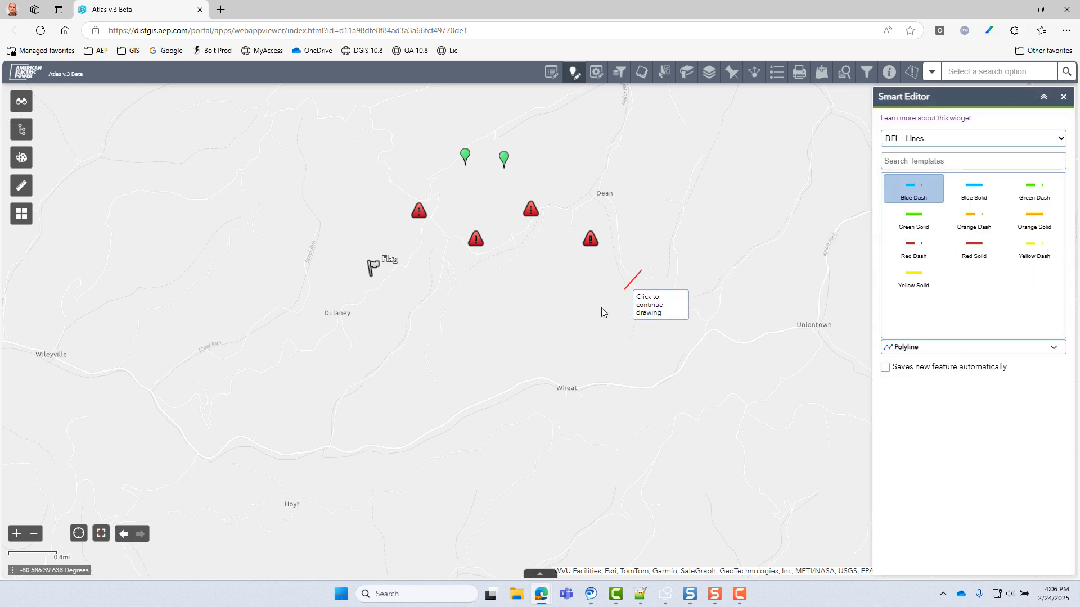
pyautogui.click(576, 339)
pyautogui.click(528, 280)
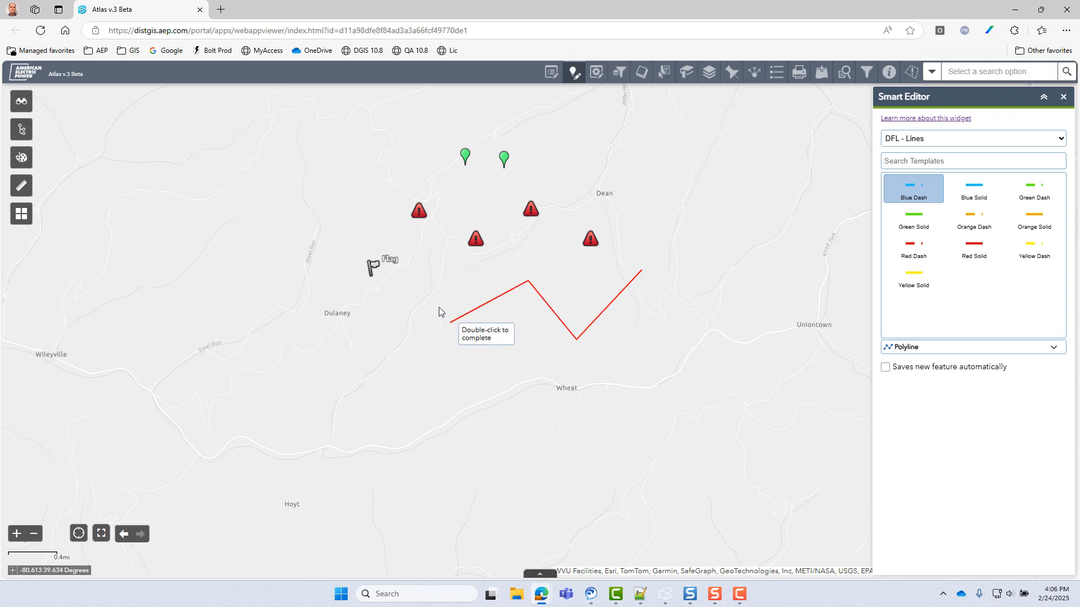
pyautogui.click(457, 334)
pyautogui.doubleClick(420, 278)
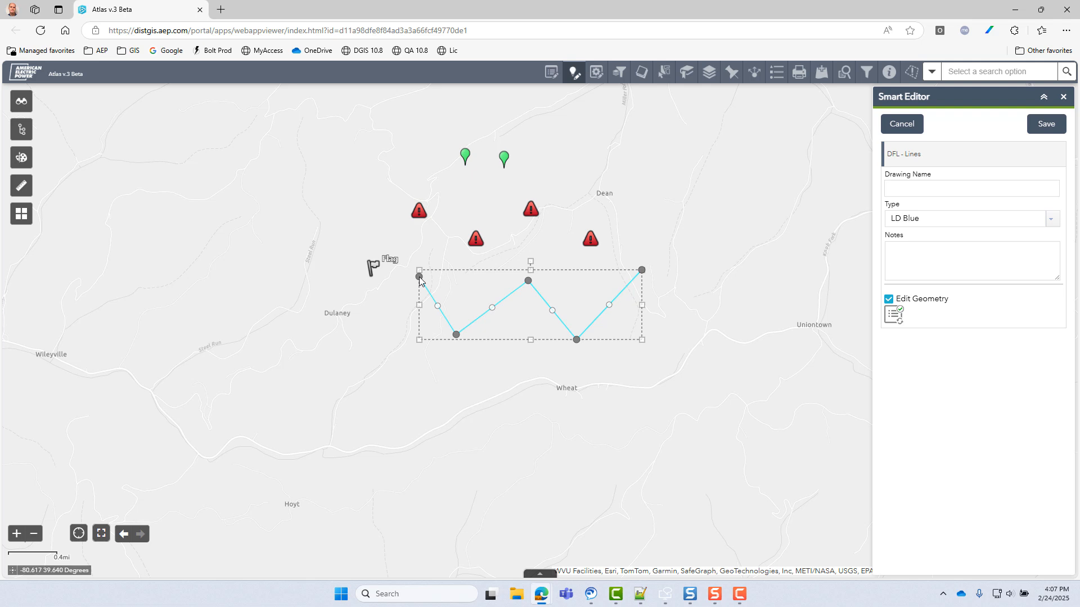
pyautogui.click(1040, 125)
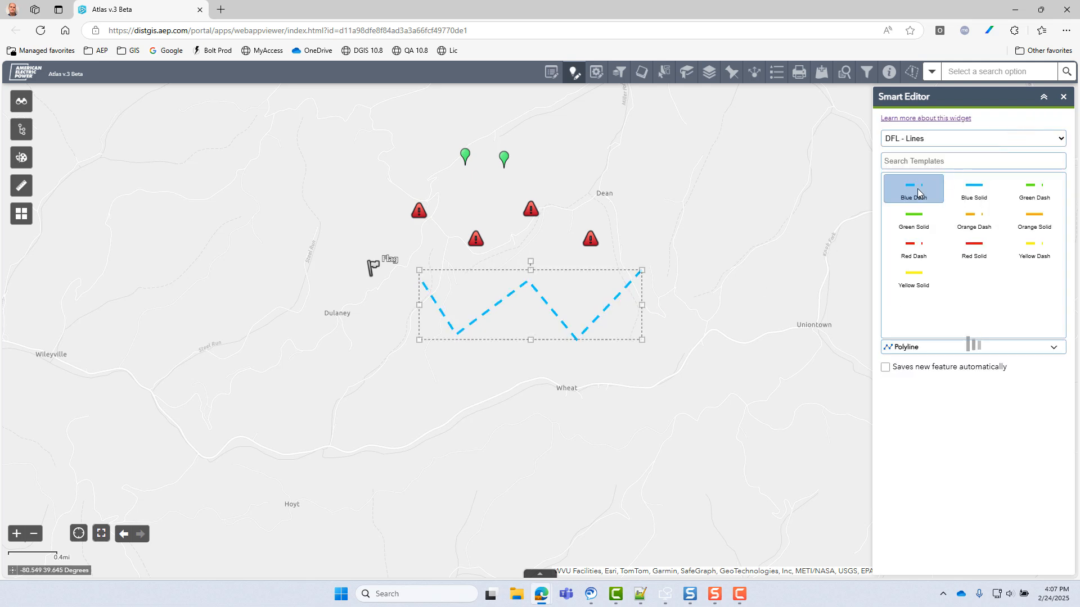
pyautogui.click(910, 197)
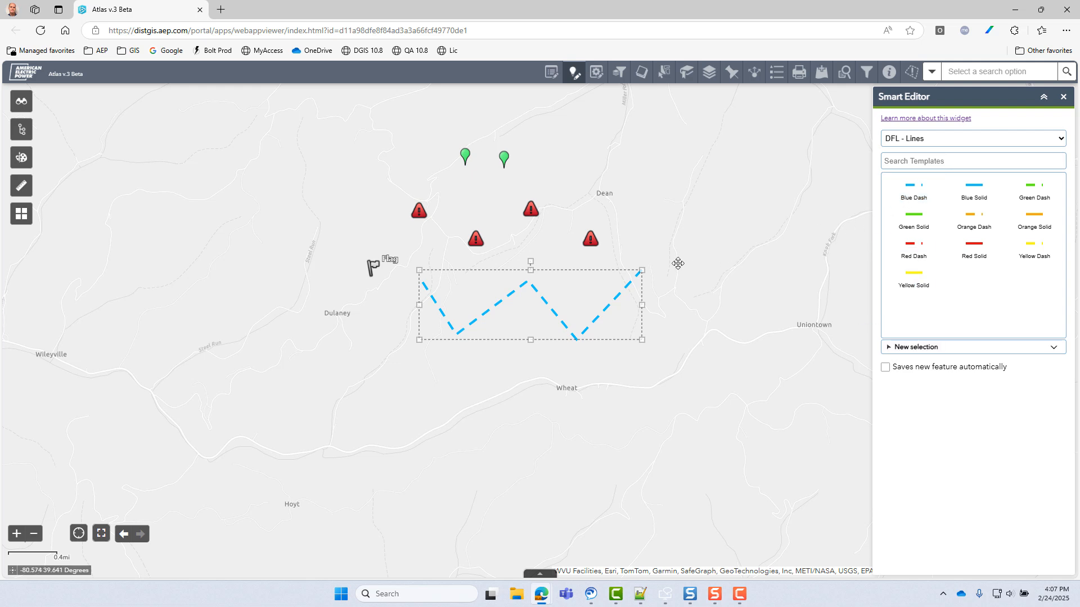
# - Draw a Red Solid polyline from northeast of Dean through the Caution markers westward
pyautogui.moveTo(705, 262); pyautogui.dragTo(675, 263)
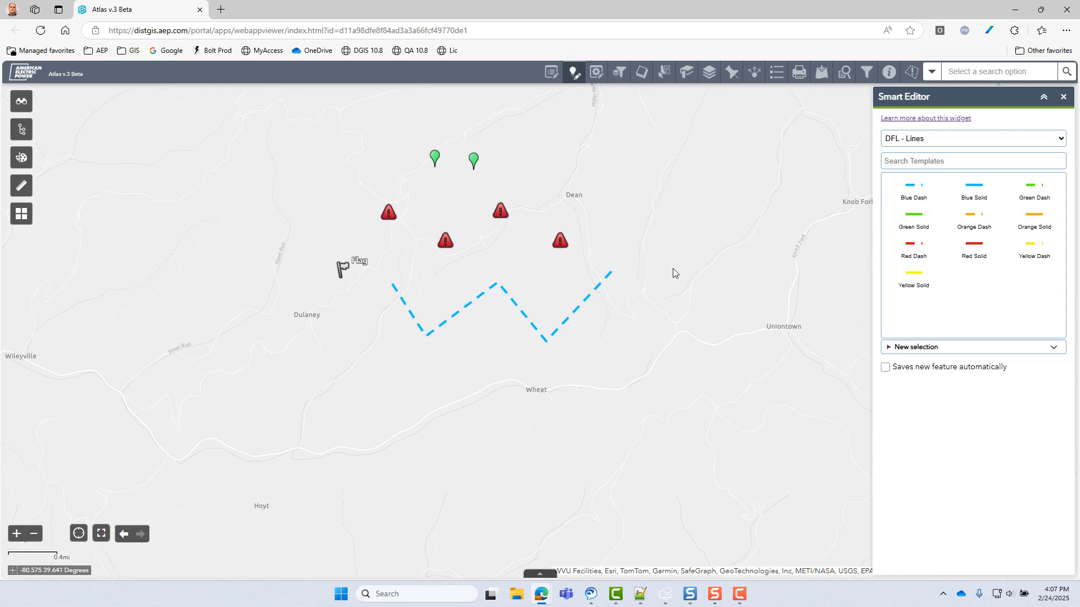
pyautogui.click(974, 248)
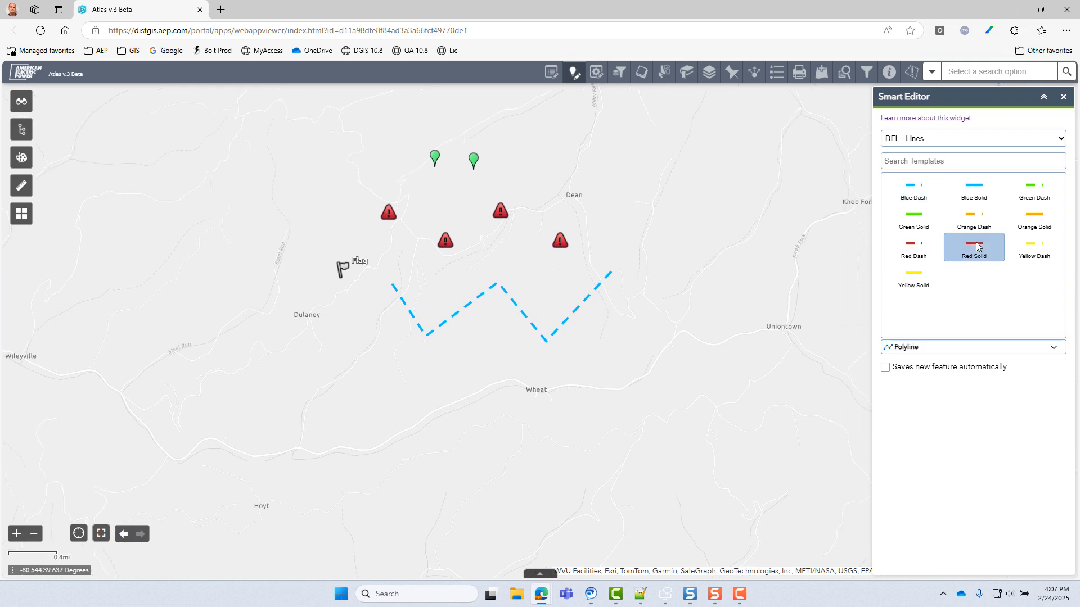
pyautogui.click(661, 180)
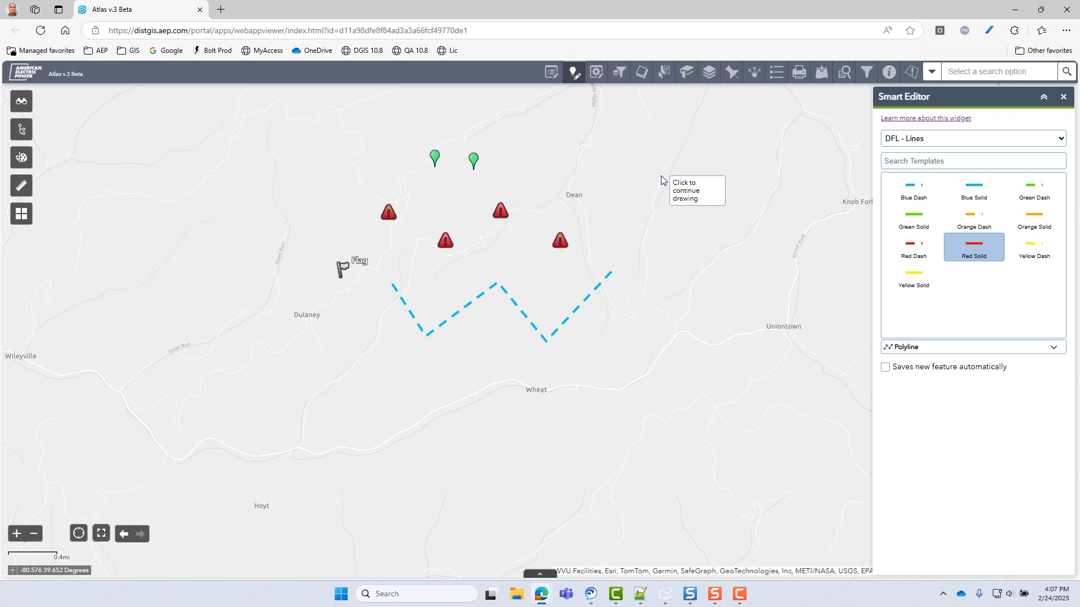
pyautogui.click(590, 147)
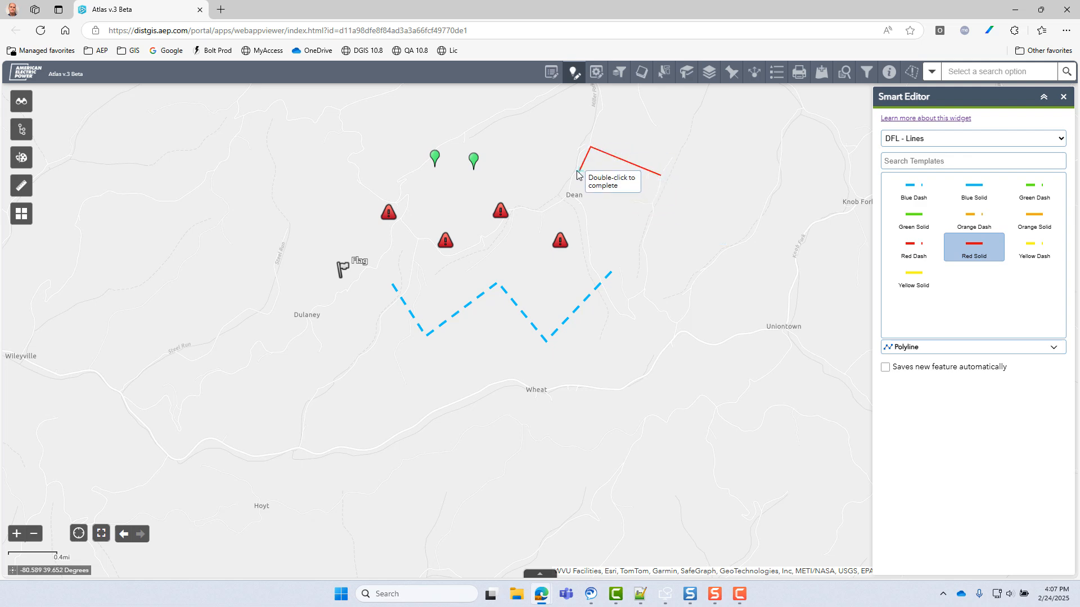
pyautogui.click(579, 171)
pyautogui.click(611, 272)
pyautogui.click(497, 283)
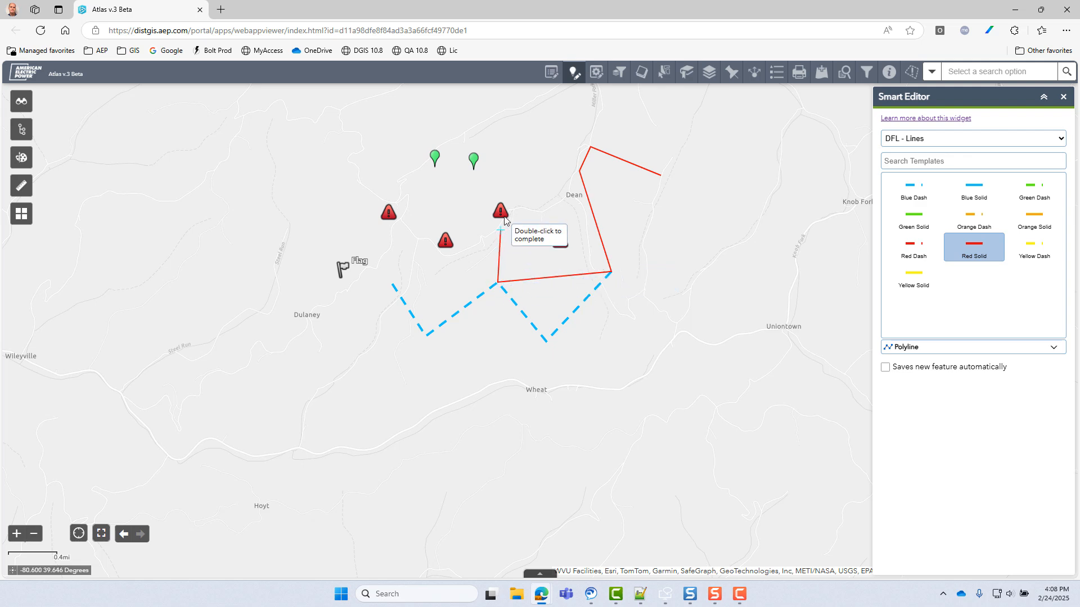
pyautogui.click(500, 212)
pyautogui.doubleClick(394, 283)
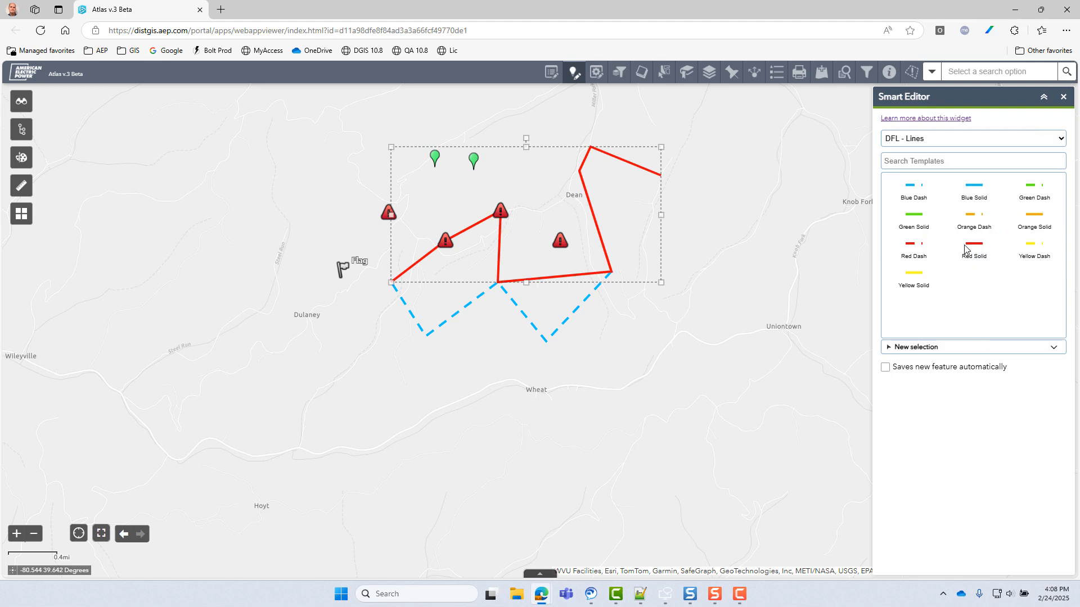
# - Draw an Orange Solid DFL - Polygons polygon around Wheat and save it
pyautogui.click(918, 140)
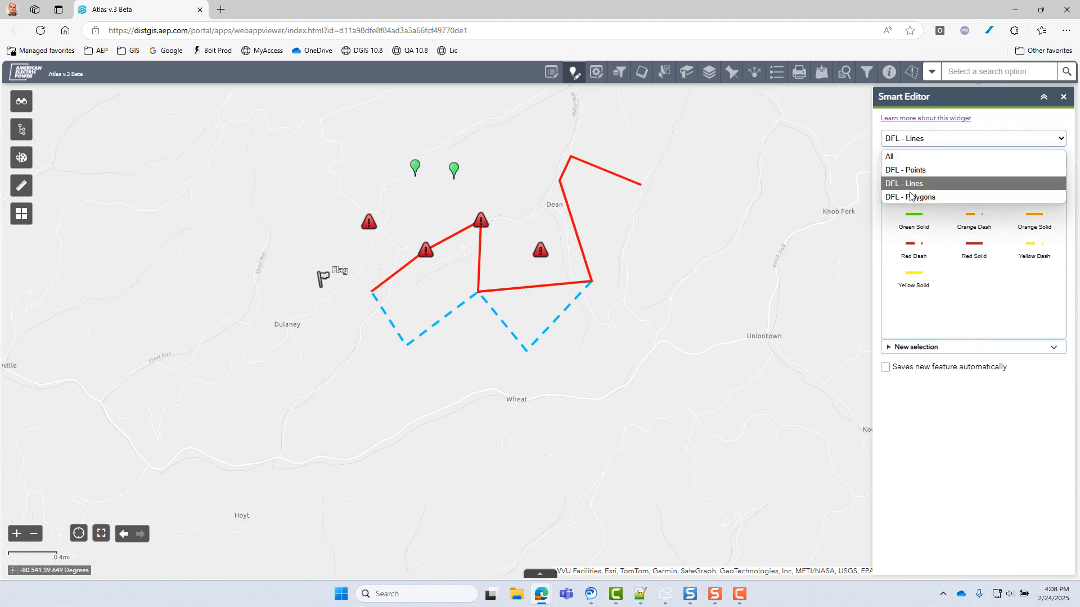
pyautogui.click(911, 199)
pyautogui.click(971, 275)
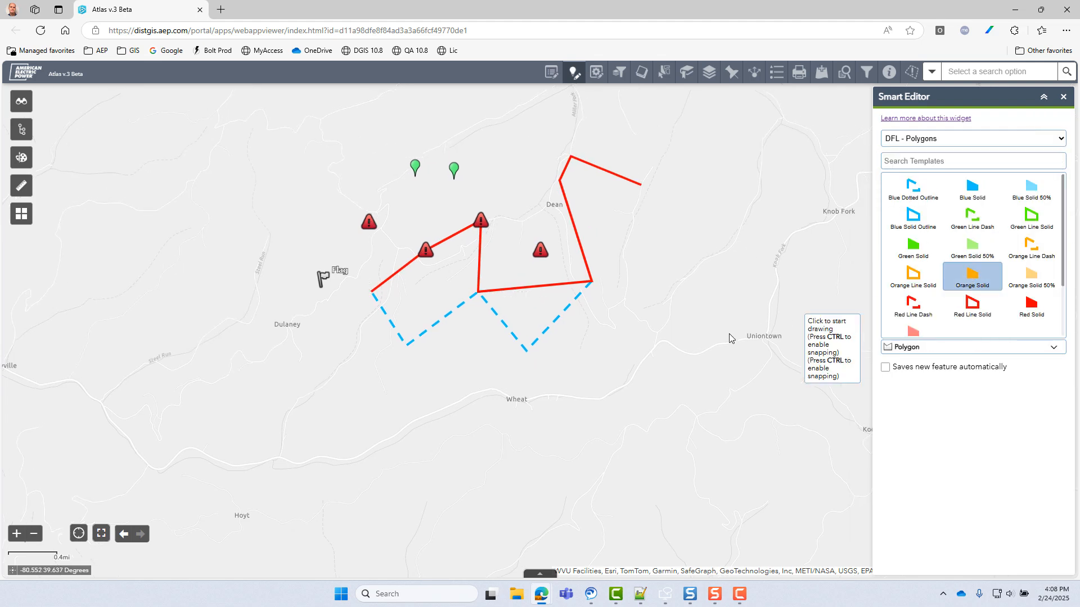
pyautogui.click(599, 349)
pyautogui.click(545, 400)
pyautogui.click(420, 390)
pyautogui.click(414, 436)
pyautogui.click(605, 477)
pyautogui.click(687, 465)
pyautogui.click(695, 370)
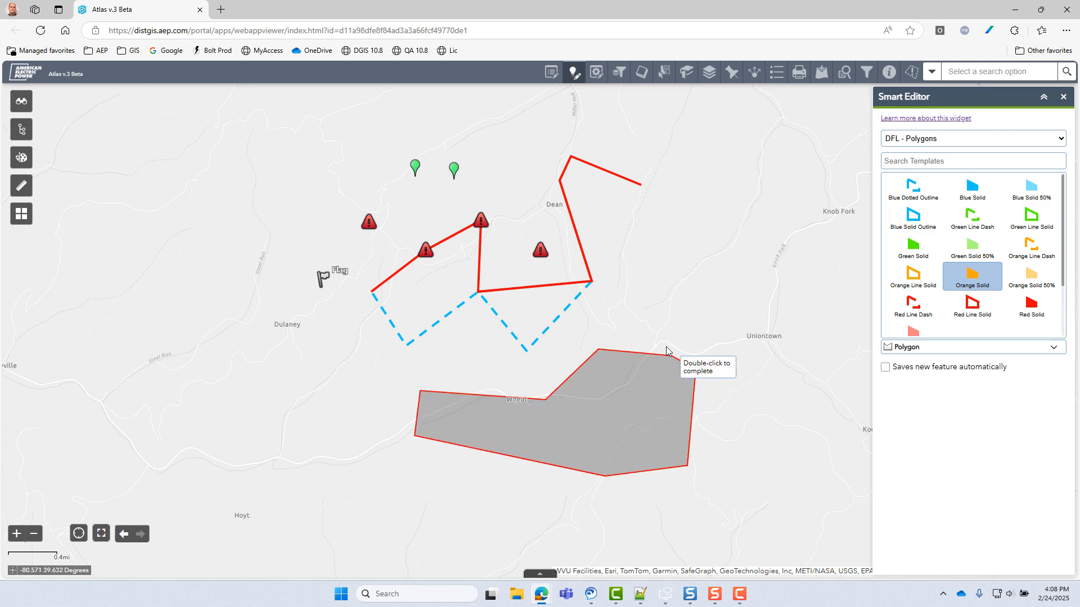
pyautogui.doubleClick(650, 321)
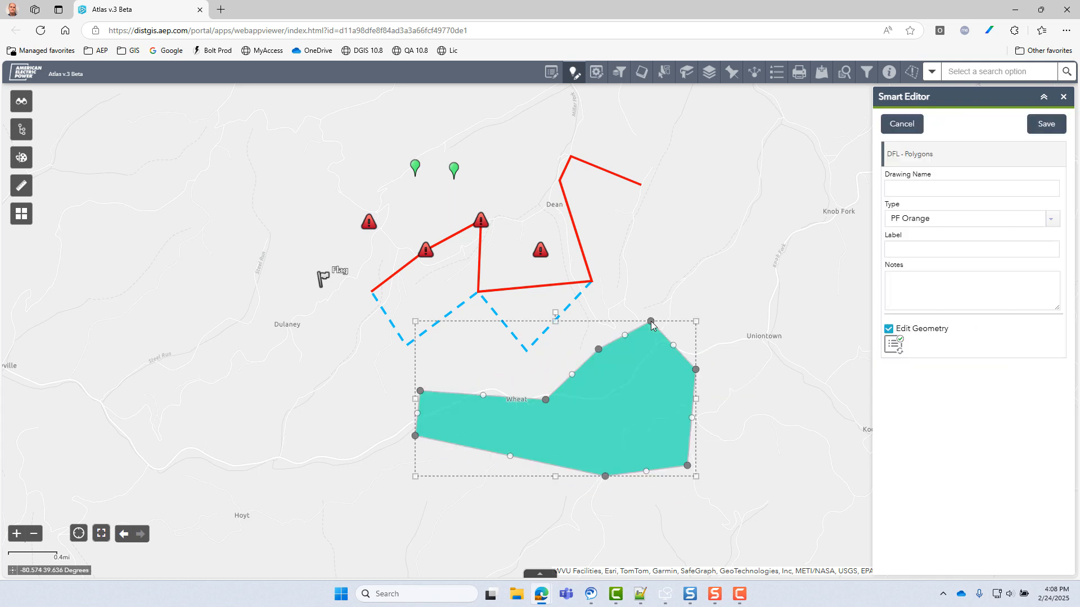
pyautogui.click(1045, 126)
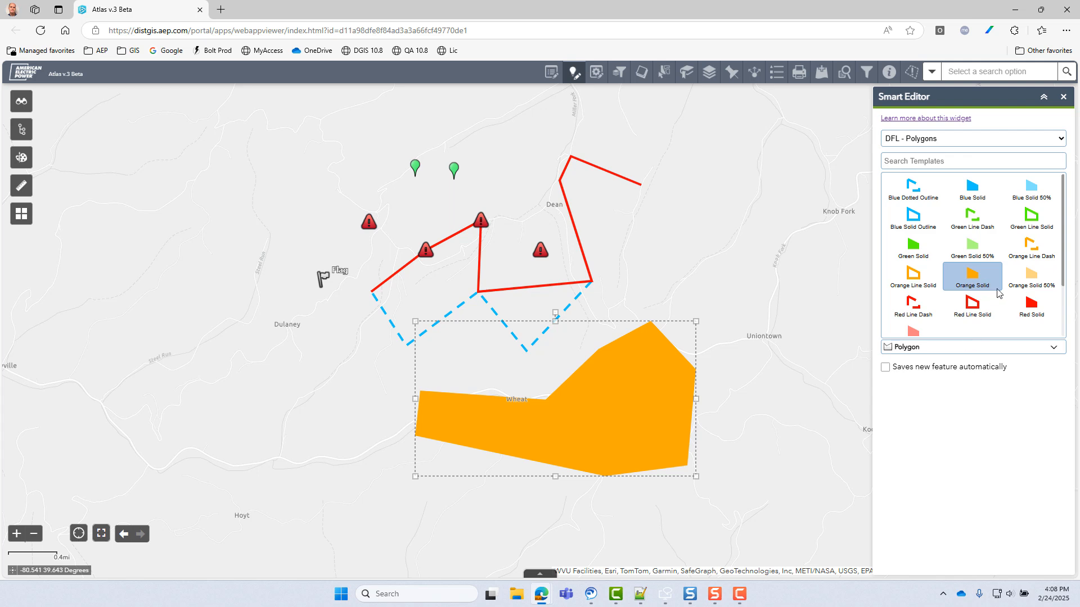
# - Draw a Red Solid circle over Uniontown and save it
pyautogui.click(1031, 310)
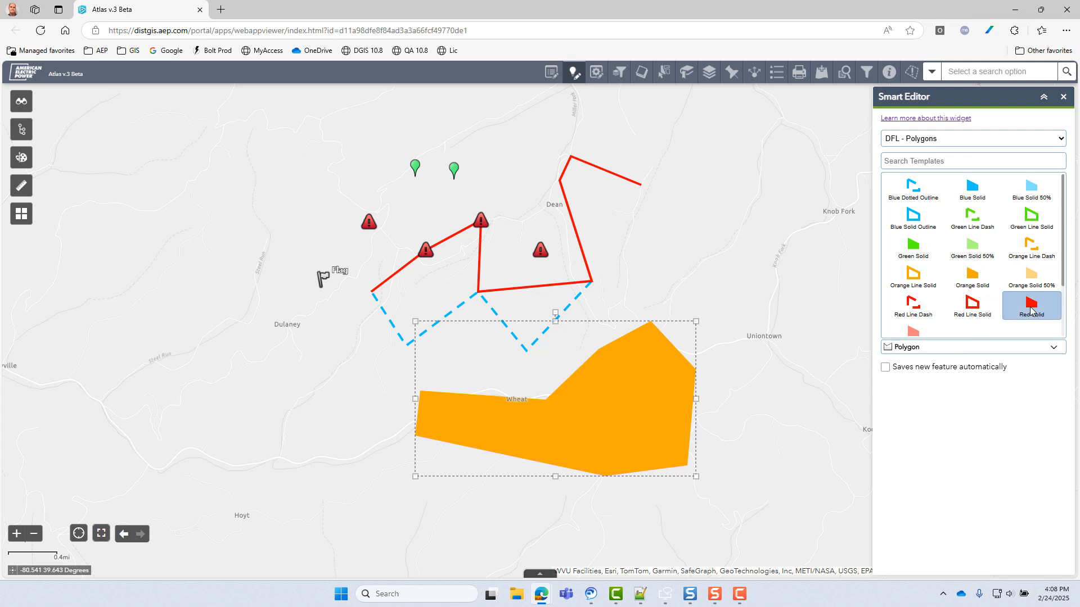
pyautogui.click(962, 354)
pyautogui.click(945, 464)
pyautogui.moveTo(729, 394); pyautogui.dragTo(786, 469)
pyautogui.click(1046, 124)
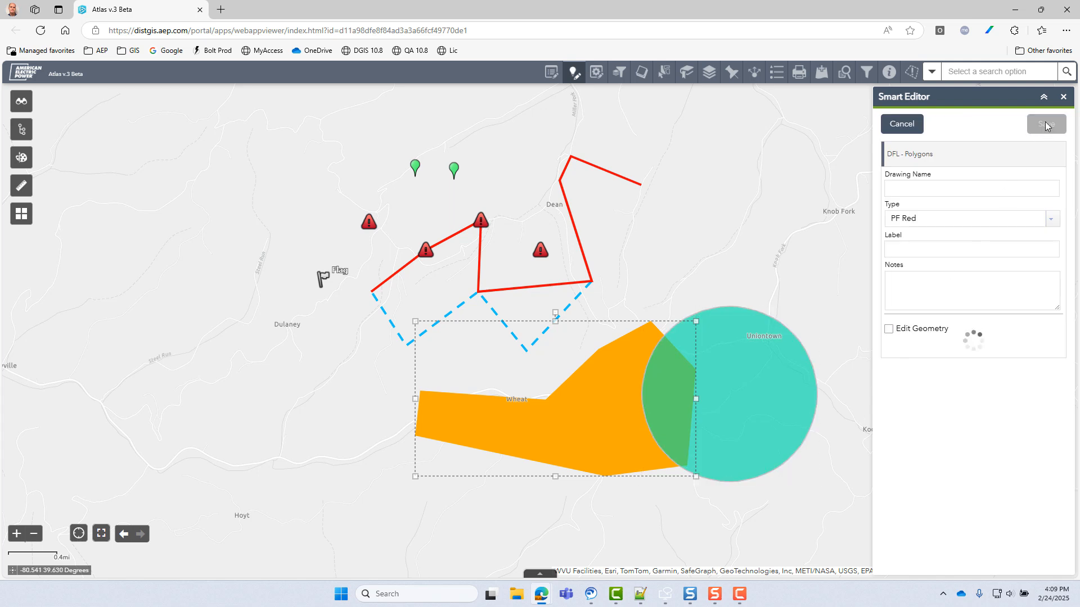
pyautogui.moveTo(839, 311); pyautogui.dragTo(762, 313)
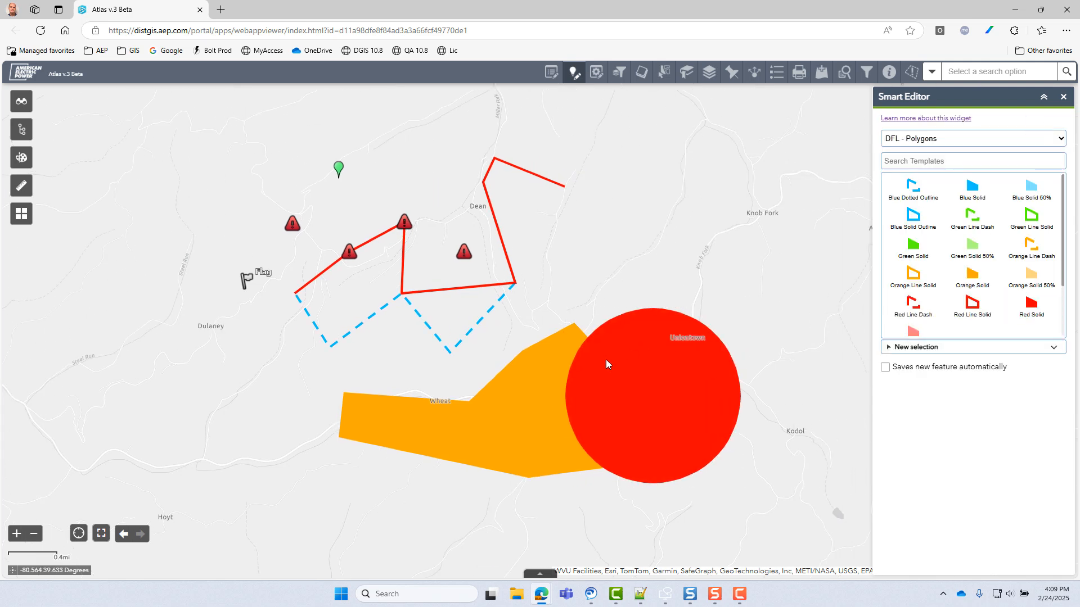
# - Change the Wheat polygon's type to PLD Yellow and save it
pyautogui.click(528, 399)
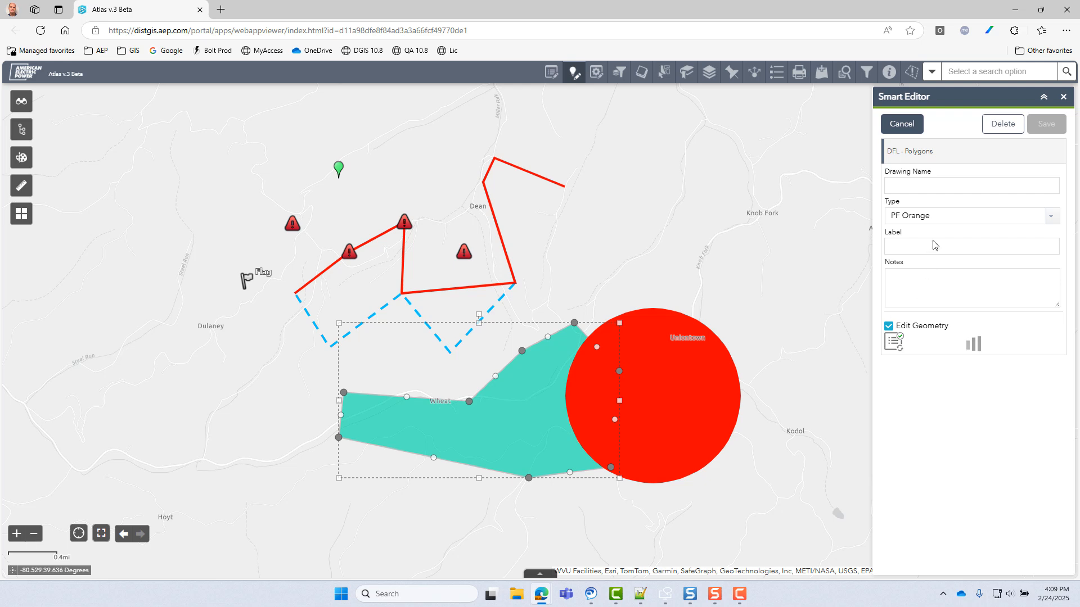
pyautogui.click(1051, 217)
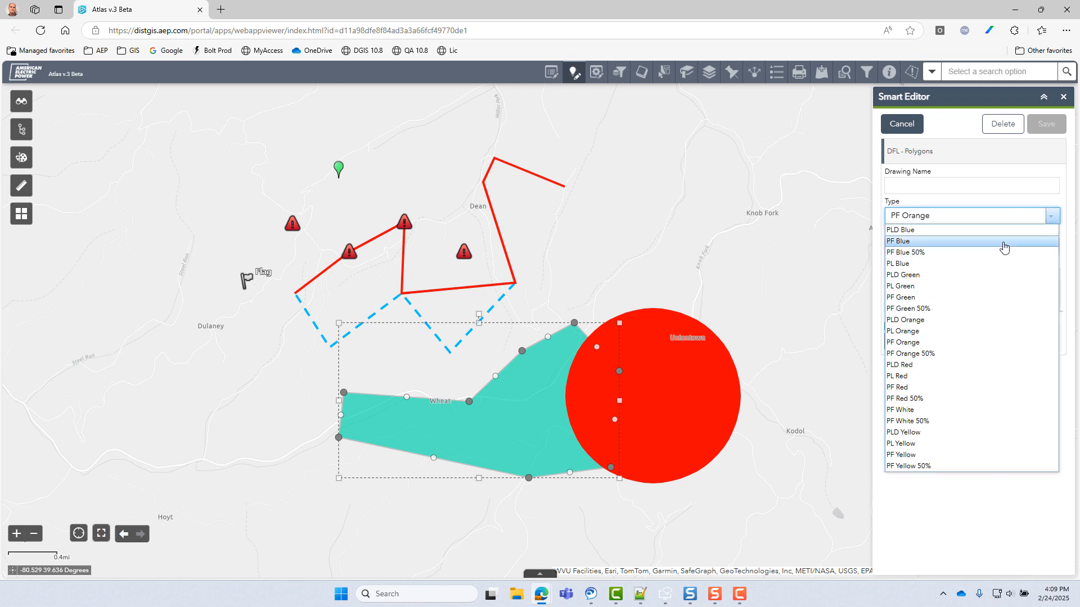
pyautogui.click(907, 432)
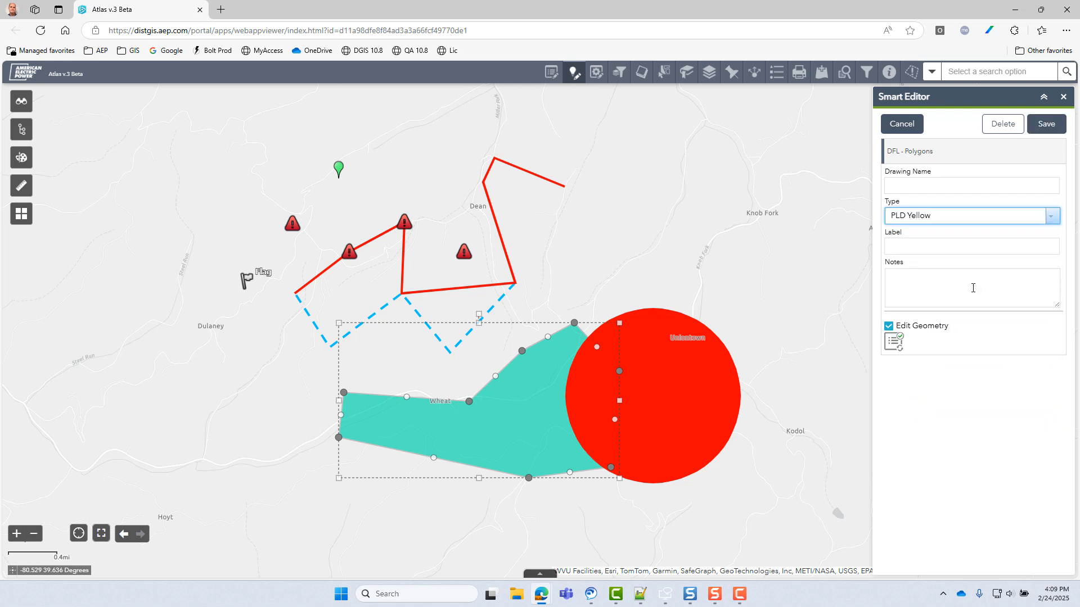
pyautogui.click(1041, 124)
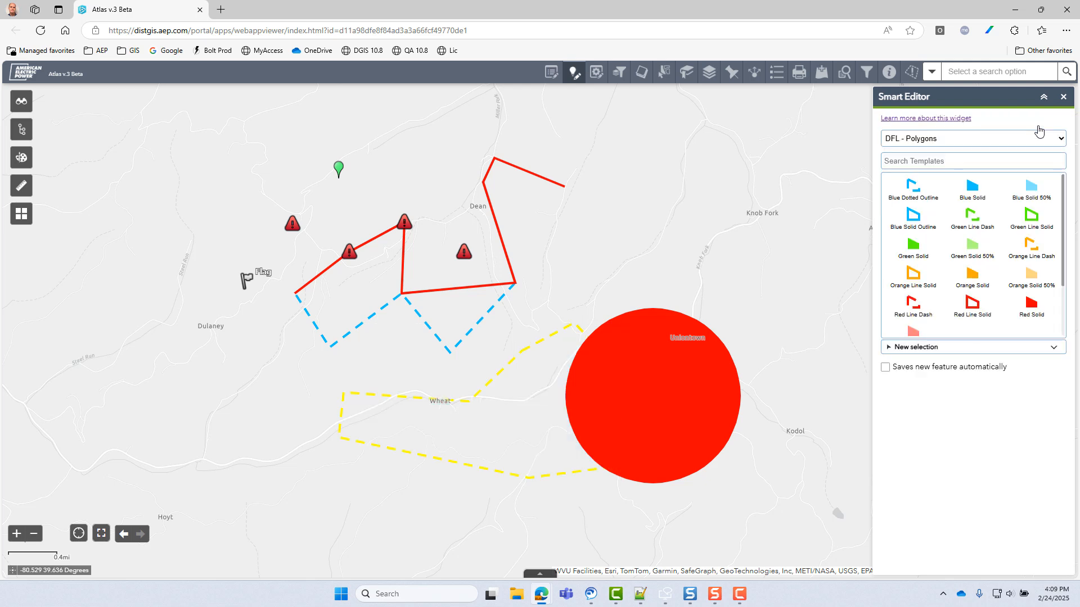
# - Set the polygon's type back to PF Orange and save
pyautogui.click(540, 348)
pyautogui.click(1047, 225)
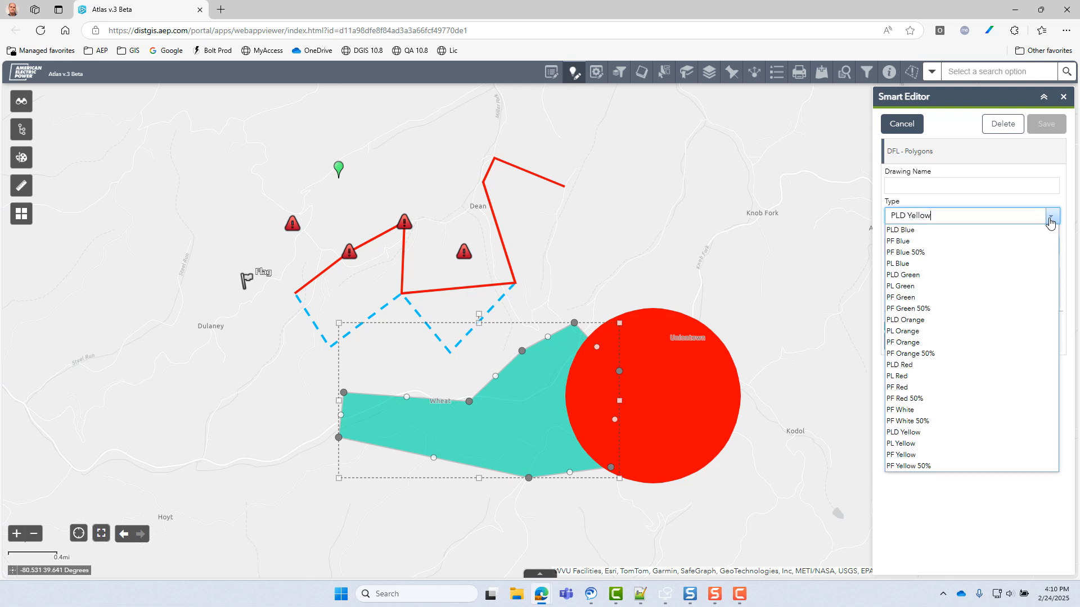
pyautogui.click(927, 341)
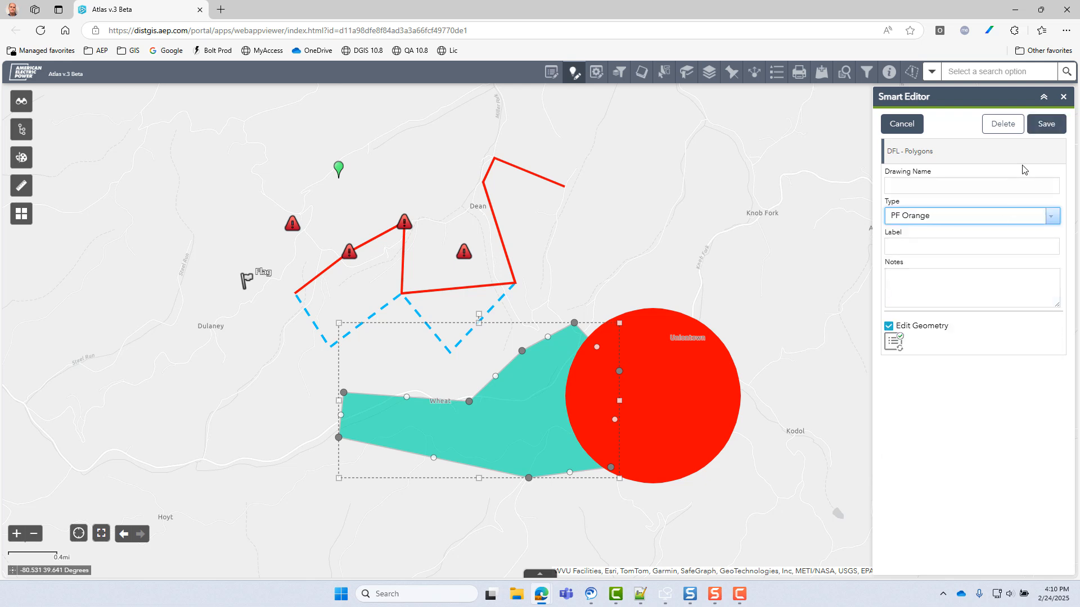
pyautogui.click(1044, 124)
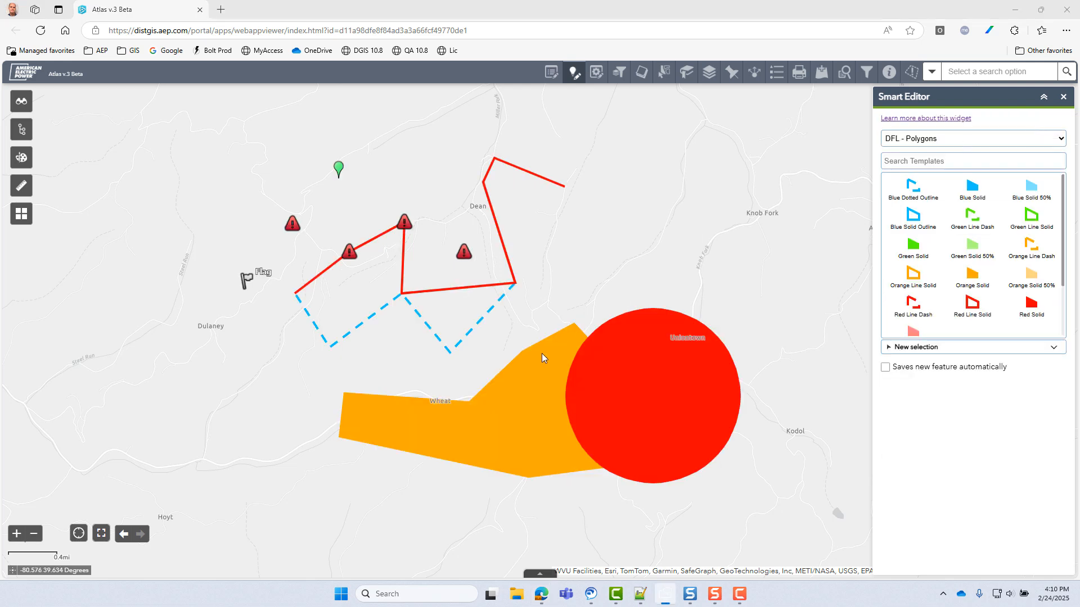
# - Reshape the polygon by dragging its vertices, rotate it, and save the new outline
pyautogui.click(525, 363)
pyautogui.moveTo(496, 376); pyautogui.dragTo(458, 361)
pyautogui.moveTo(470, 401); pyautogui.dragTo(413, 419)
pyautogui.moveTo(433, 457); pyautogui.dragTo(409, 489)
pyautogui.moveTo(478, 316); pyautogui.dragTo(595, 527)
pyautogui.click(1046, 126)
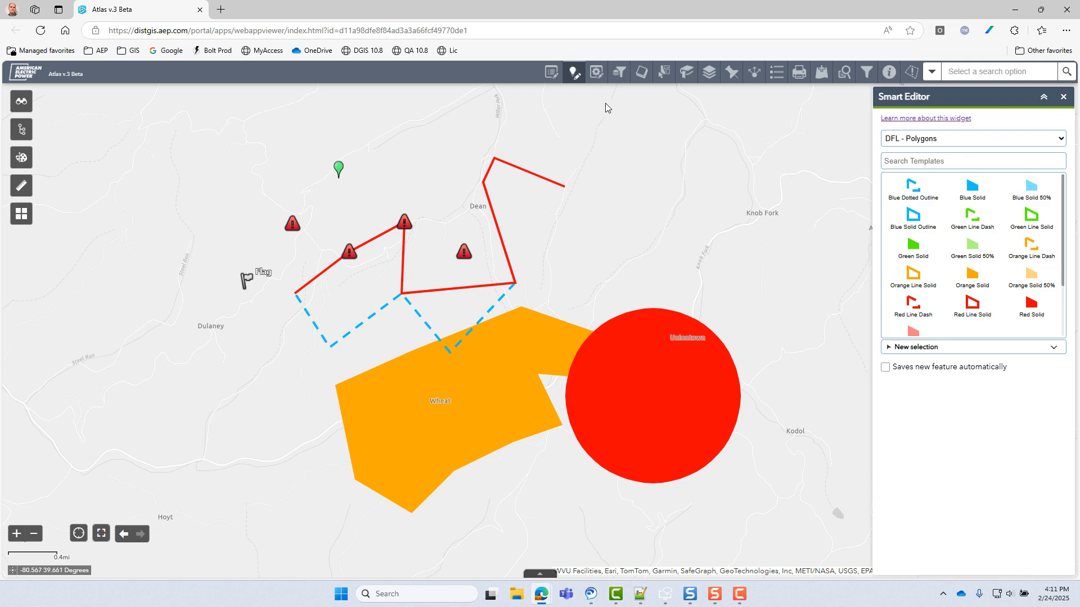
# - In the Edit widget, box-select the orange polygon and red circle and merge them
pyautogui.click(553, 77)
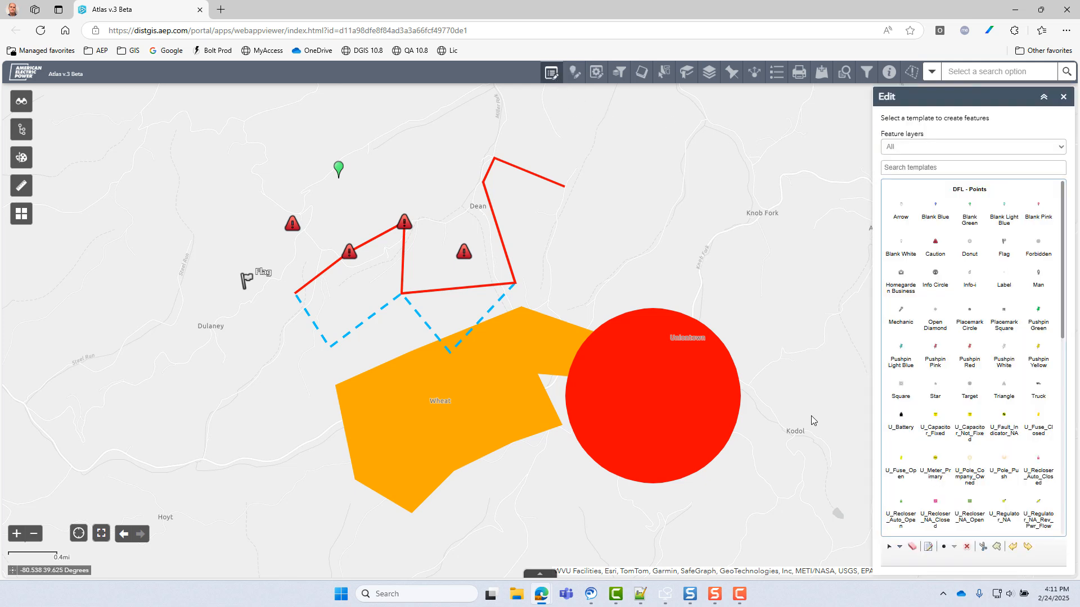
pyautogui.click(889, 547)
pyautogui.click(901, 548)
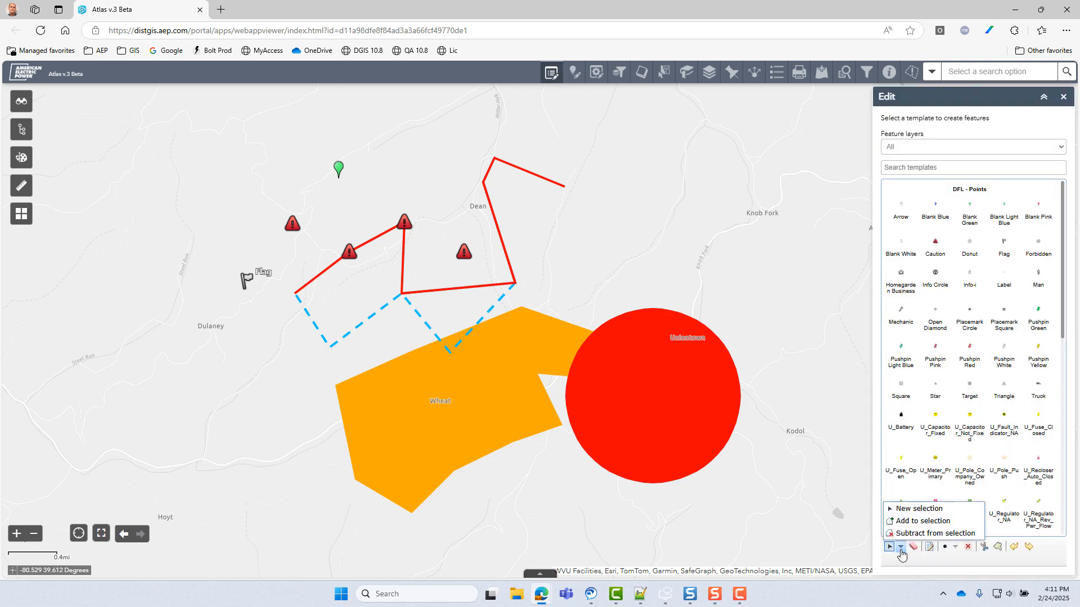
pyautogui.click(906, 510)
pyautogui.moveTo(661, 500); pyautogui.dragTo(513, 352)
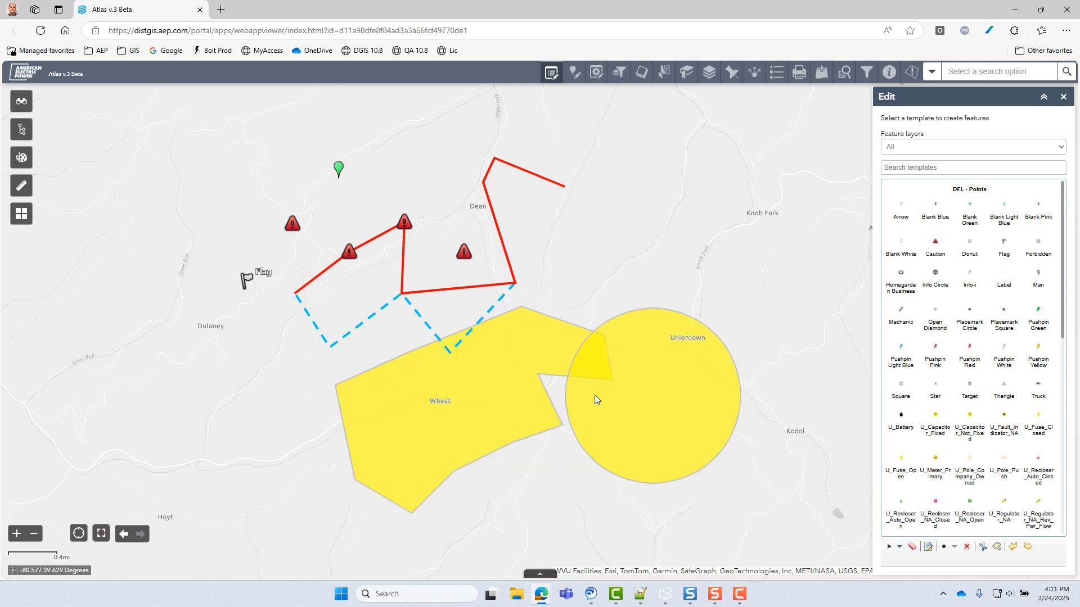
pyautogui.click(997, 548)
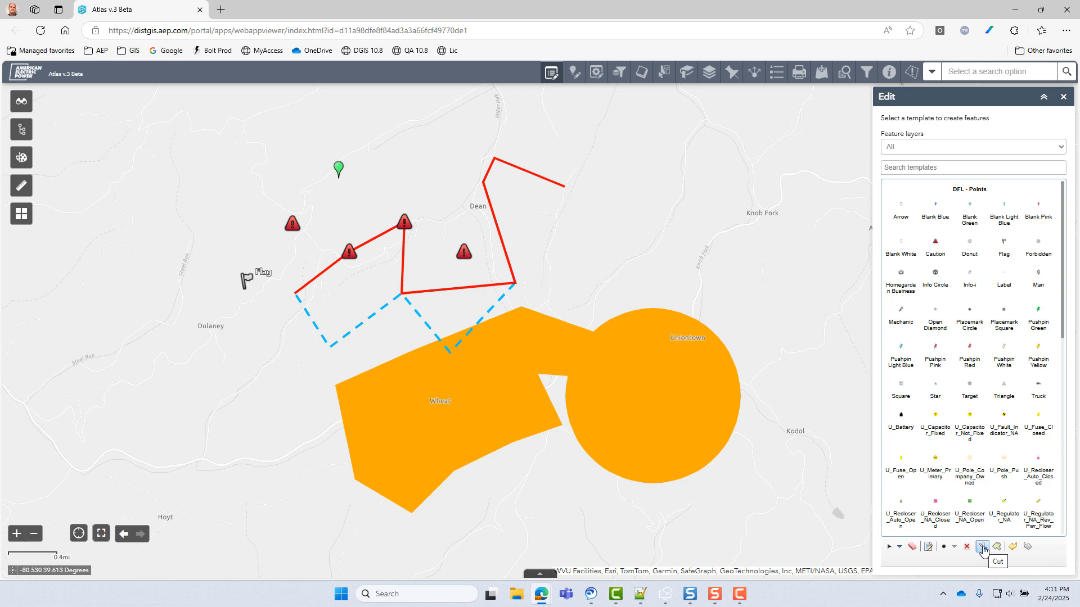
# - Cut the merged shape in two with a split line across it
pyautogui.click(982, 549)
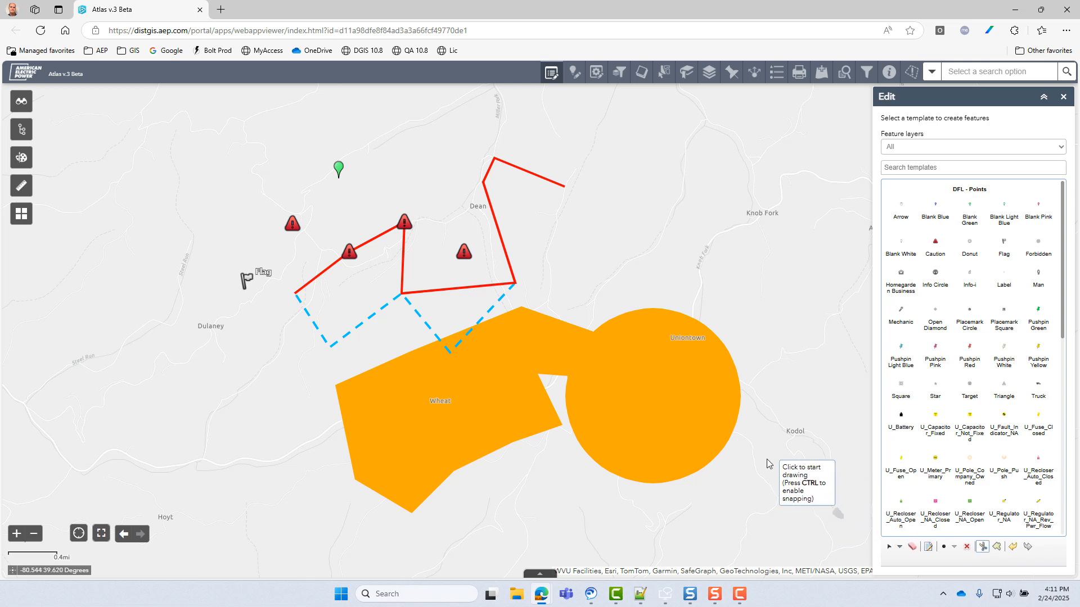
pyautogui.click(728, 468)
pyautogui.click(685, 392)
pyautogui.click(621, 416)
pyautogui.click(625, 366)
pyautogui.click(511, 340)
pyautogui.click(470, 376)
pyautogui.click(454, 451)
pyautogui.doubleClick(322, 445)
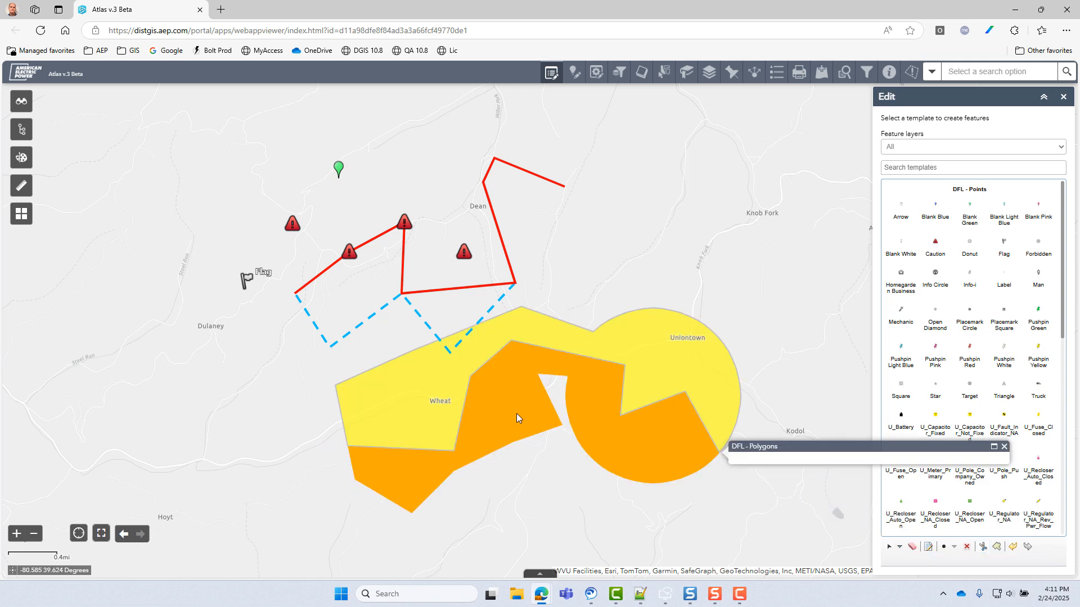
# - Drag the lower piece south, then box-select the upper piece and red lines
pyautogui.click(514, 410)
pyautogui.moveTo(514, 409); pyautogui.dragTo(502, 464)
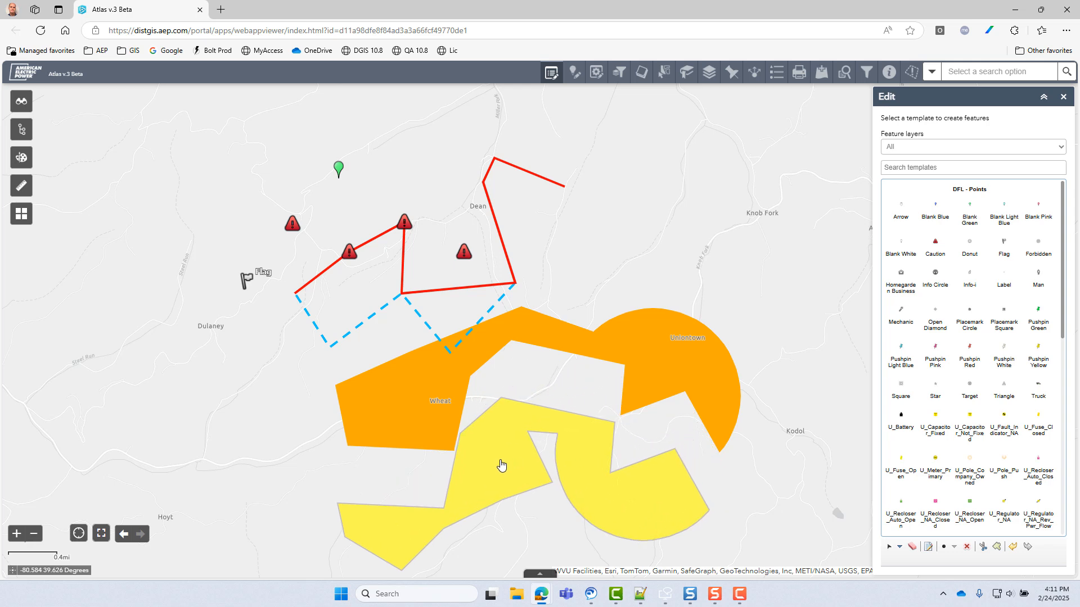
pyautogui.click(890, 553)
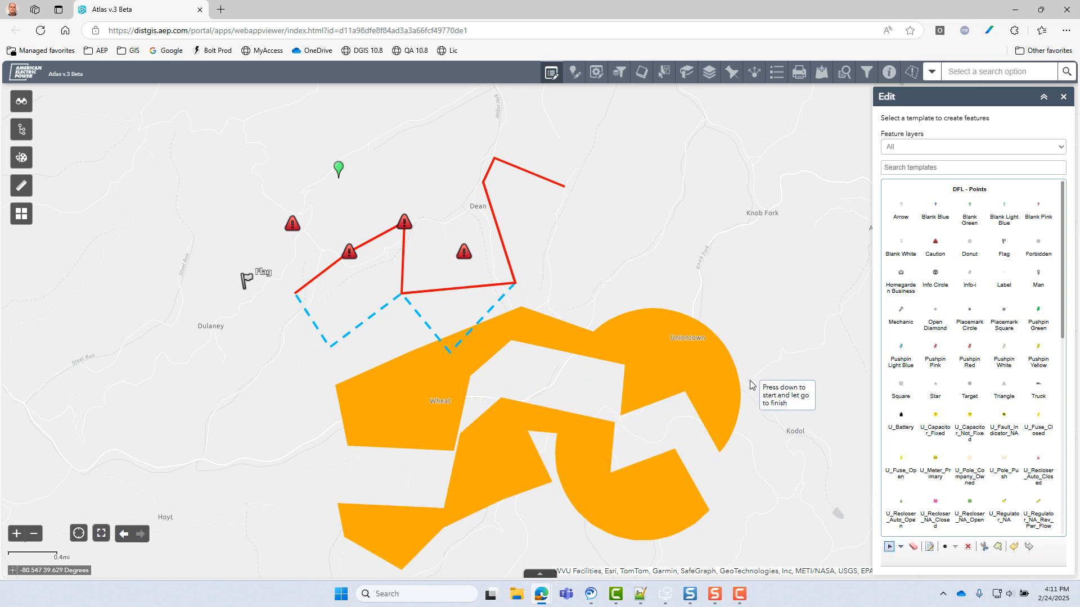
pyautogui.moveTo(762, 360); pyautogui.dragTo(538, 164)
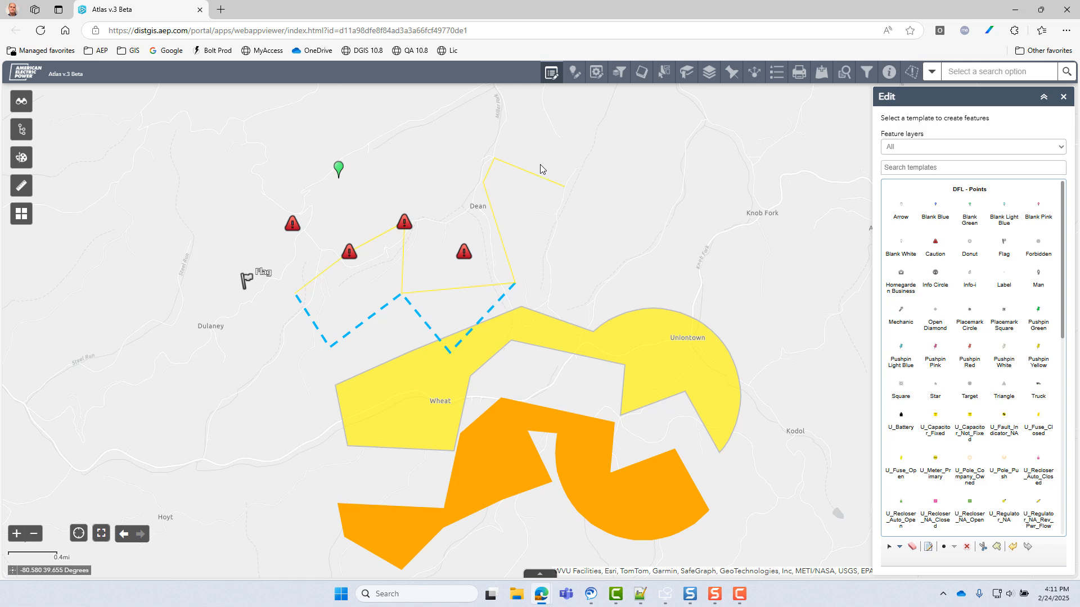
# - Add the Flag marker to the current selection
pyautogui.click(899, 547)
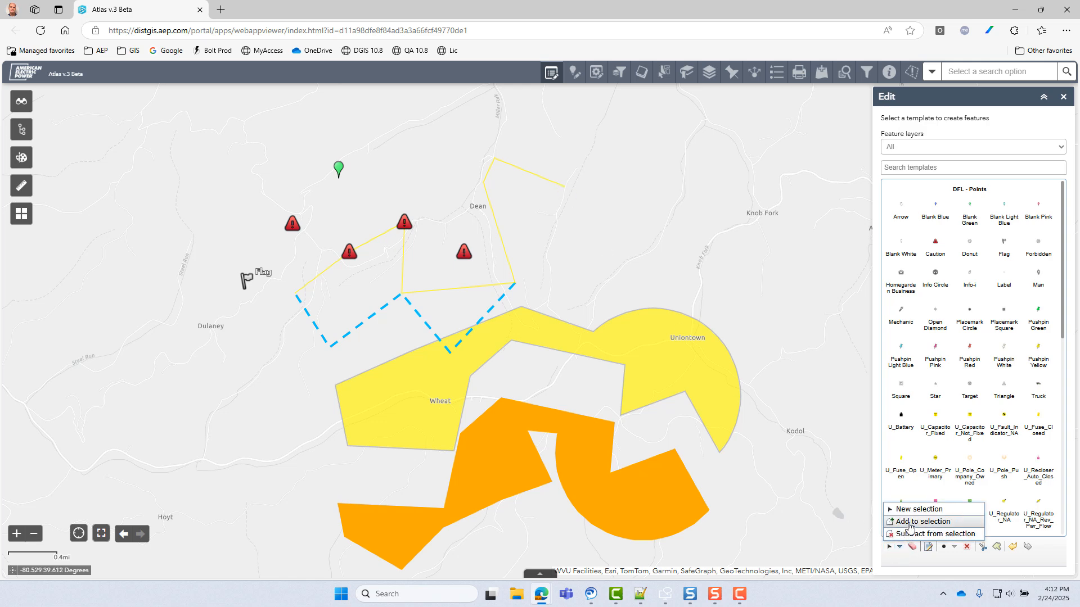
pyautogui.click(909, 523)
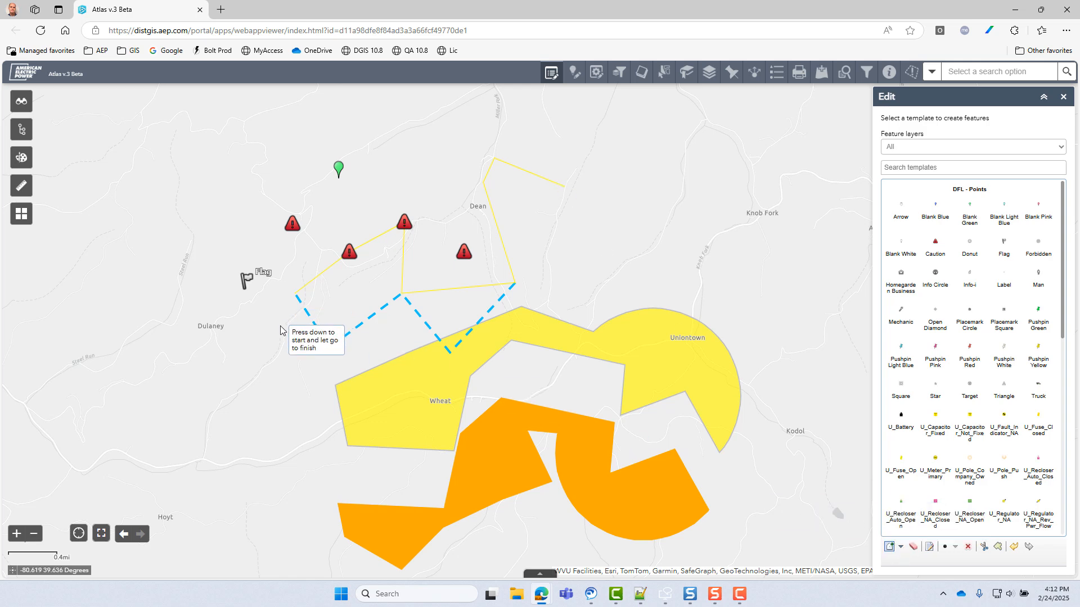
pyautogui.moveTo(281, 326); pyautogui.dragTo(211, 243)
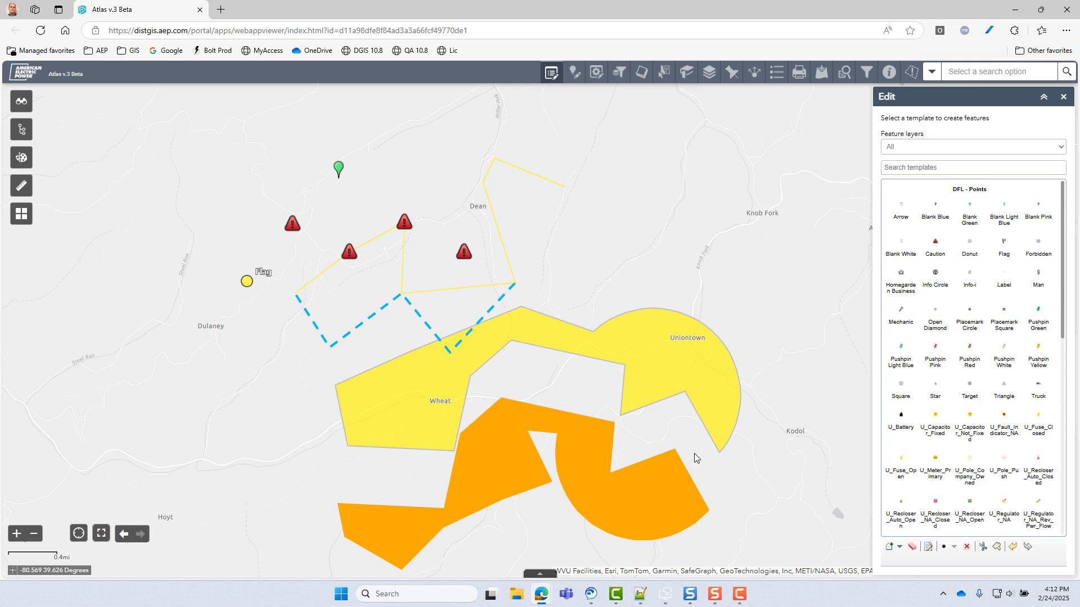
# - Remove the red lines from the selection, delete the upper piece and Flag, and show the attribute table
pyautogui.click(900, 547)
pyautogui.click(911, 537)
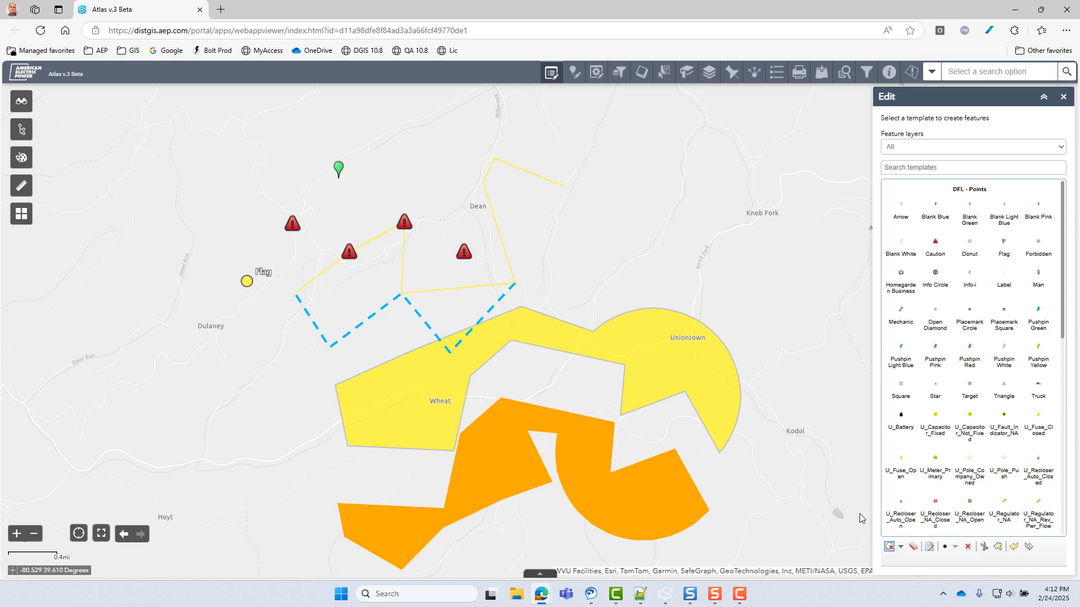
pyautogui.moveTo(572, 246); pyautogui.dragTo(530, 139)
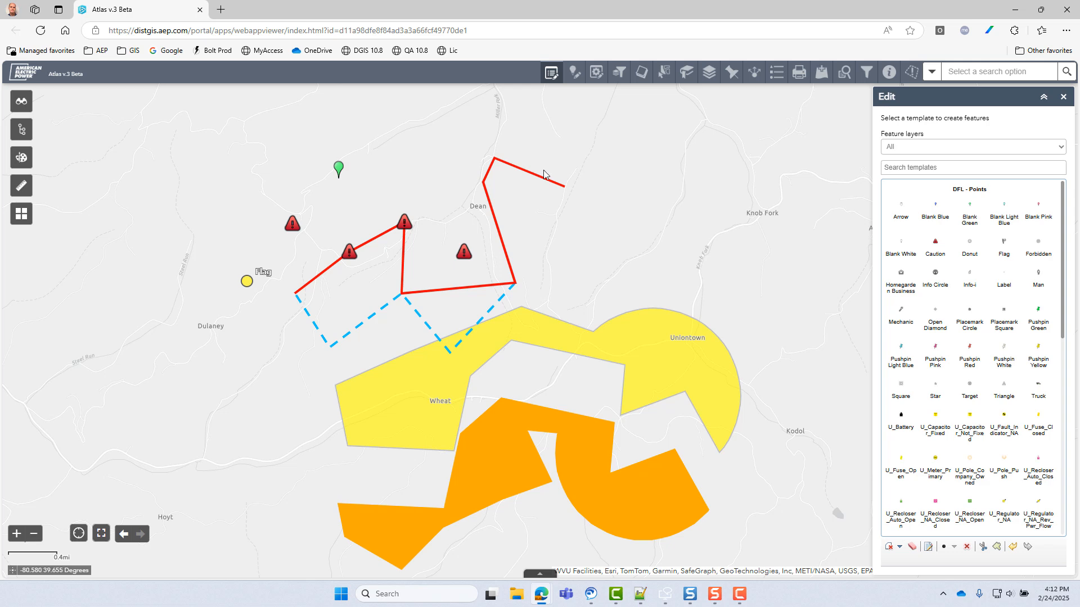
pyautogui.click(966, 547)
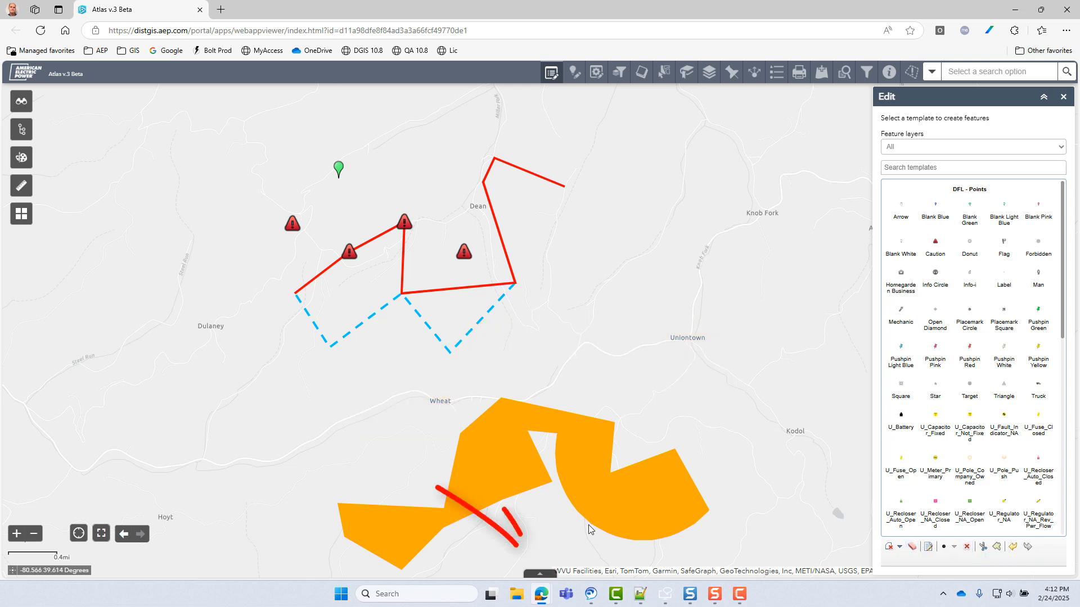
pyautogui.click(541, 575)
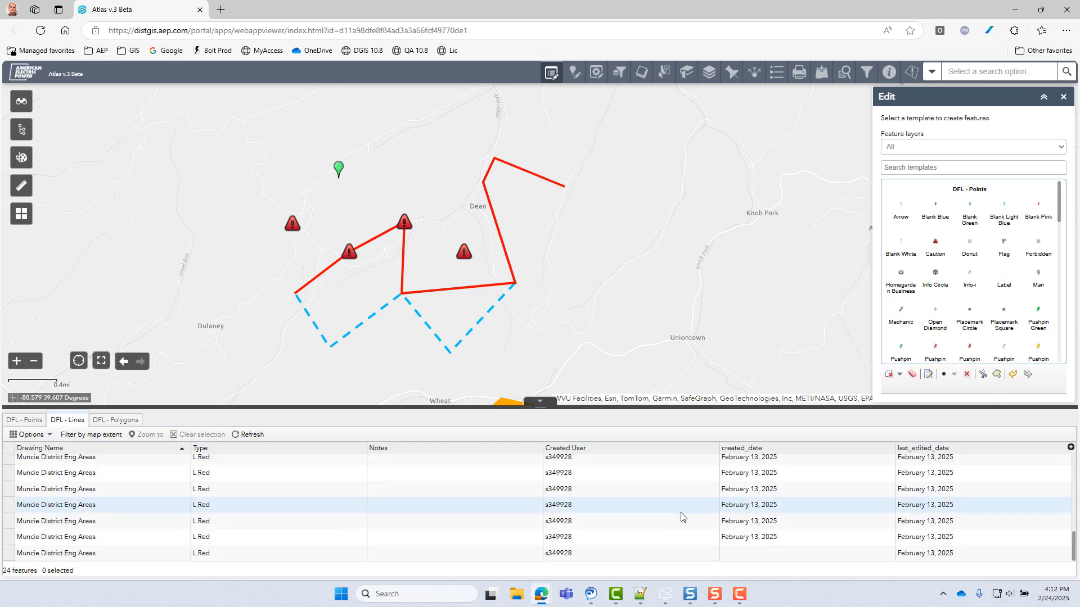
# - Collapse the DFL - Lines attribute table so the map fills the window
pyautogui.click(541, 403)
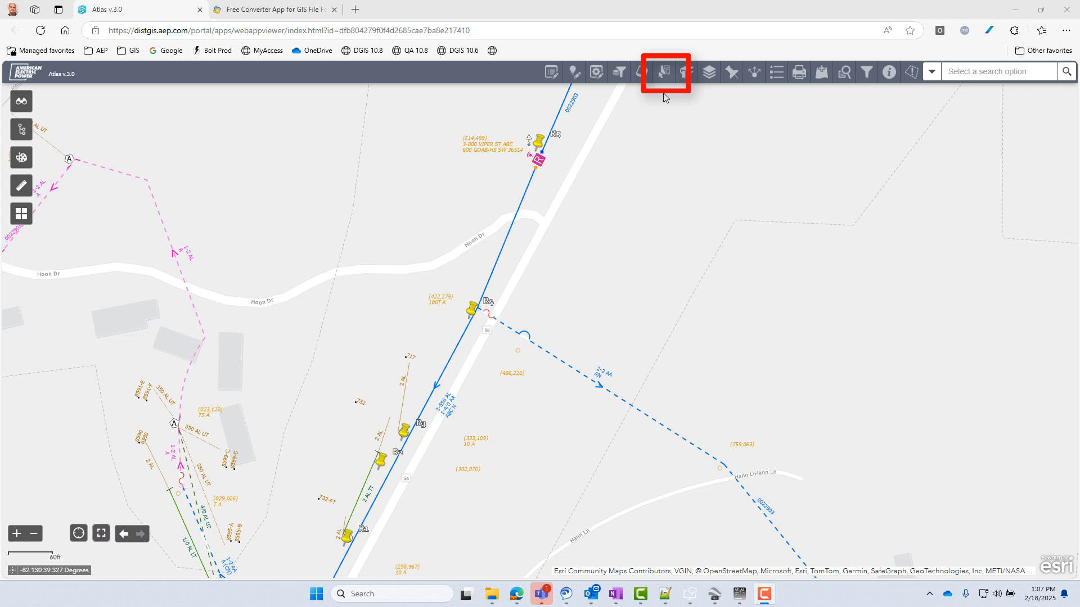
# - Use the Select widget to box-select the features across the visible map
pyautogui.click(664, 76)
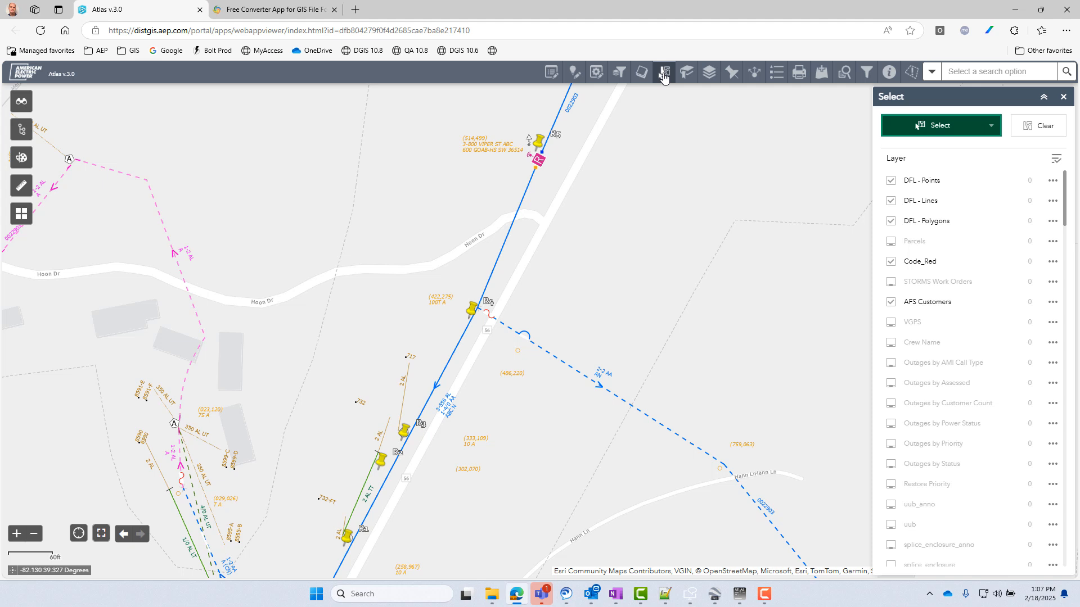
pyautogui.moveTo(604, 118); pyautogui.dragTo(304, 562)
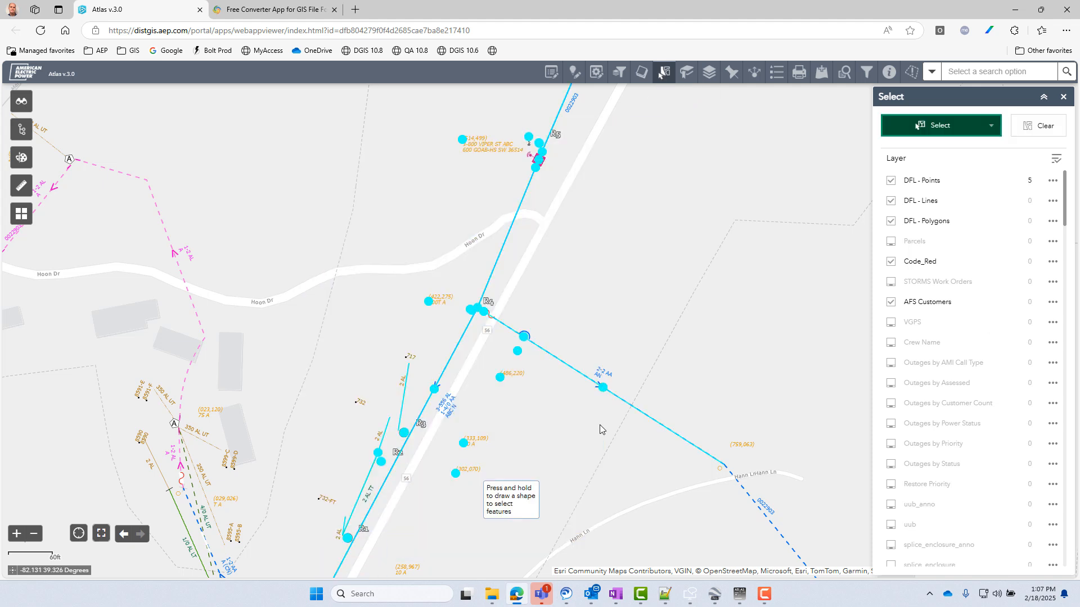
pyautogui.moveTo(1067, 211); pyautogui.dragTo(1066, 365)
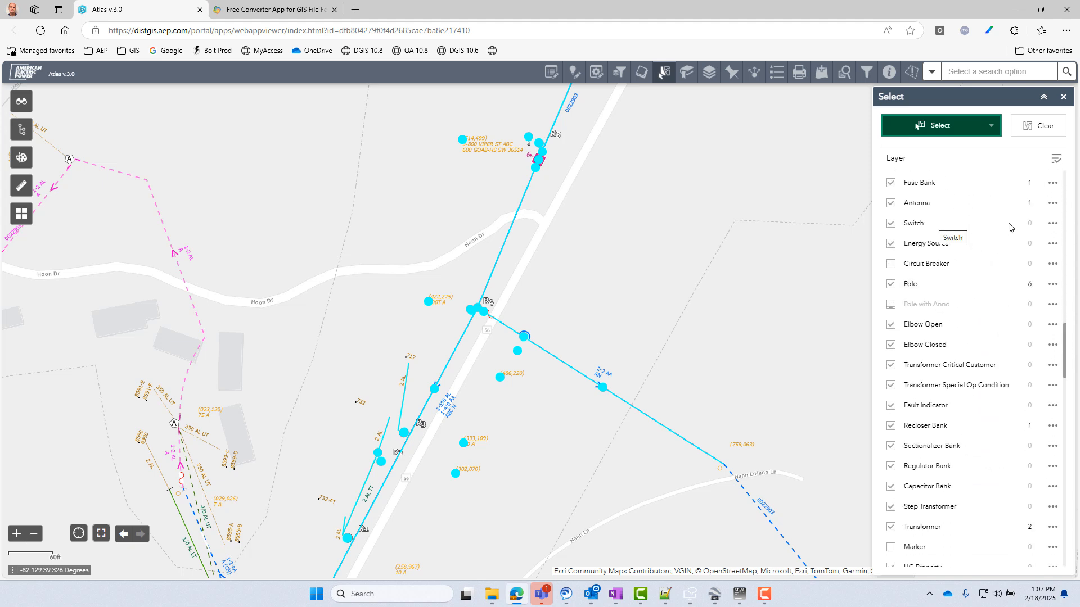
pyautogui.click(1067, 426)
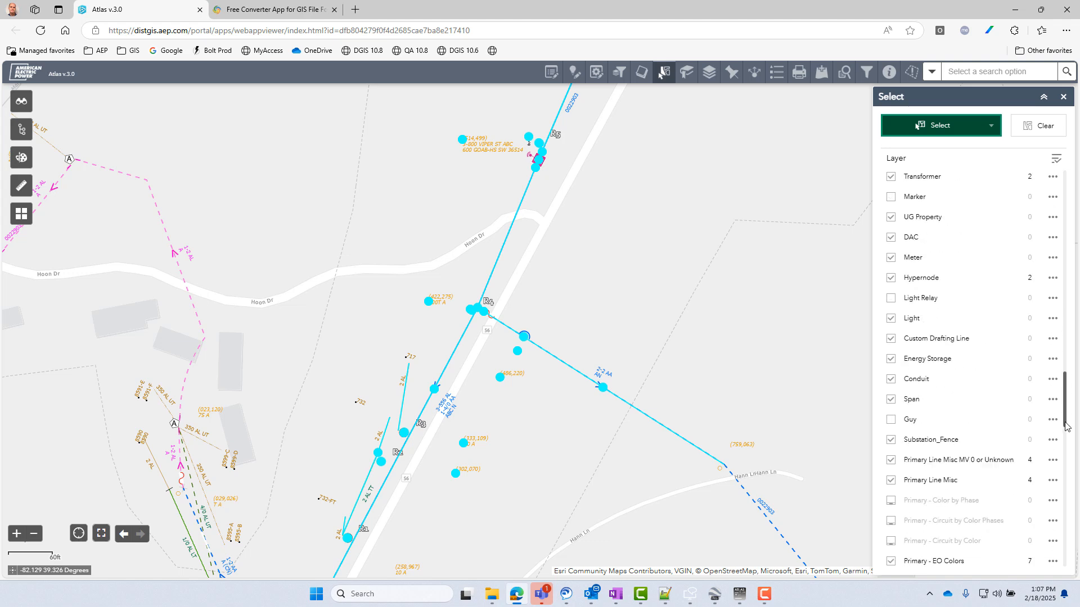
pyautogui.scroll(-3, 1067, 425)
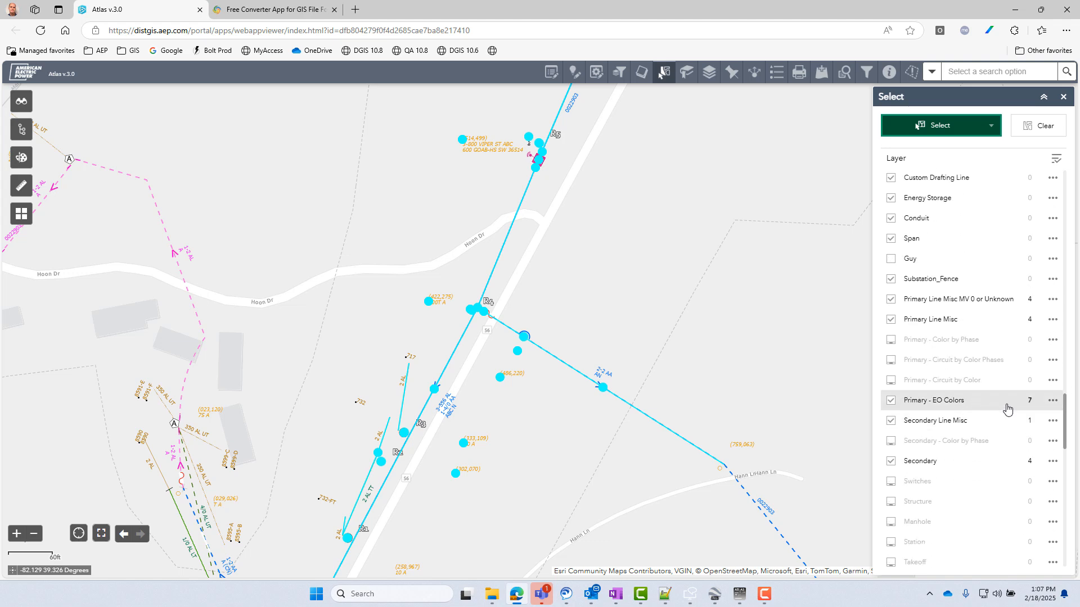
pyautogui.moveTo(1064, 415); pyautogui.dragTo(1076, 180)
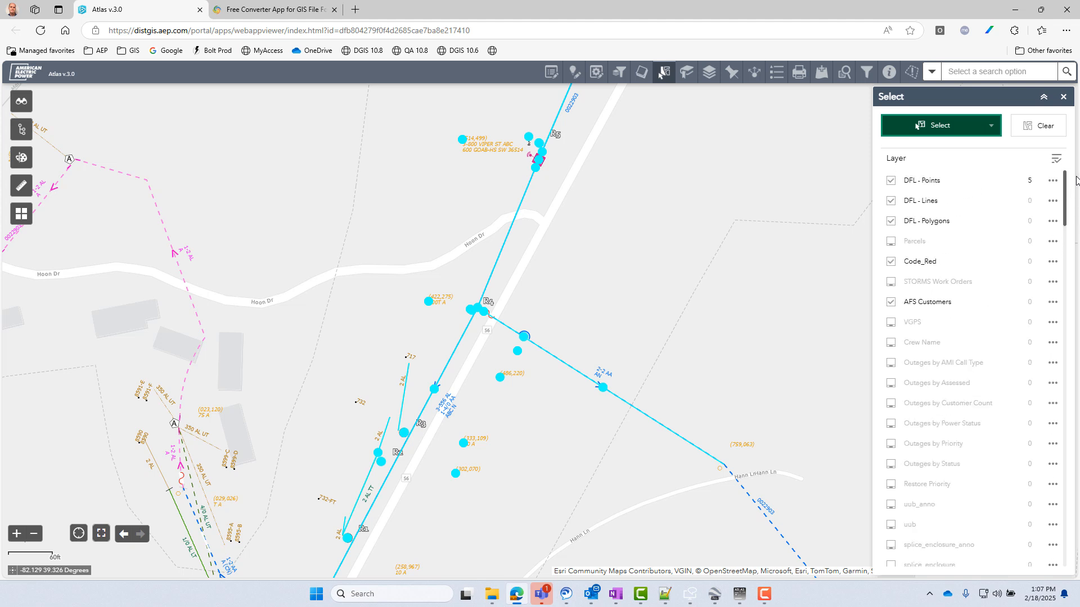
# - Export the five selected DFL - Points to features.geojson and restore the browser window
pyautogui.click(1052, 181)
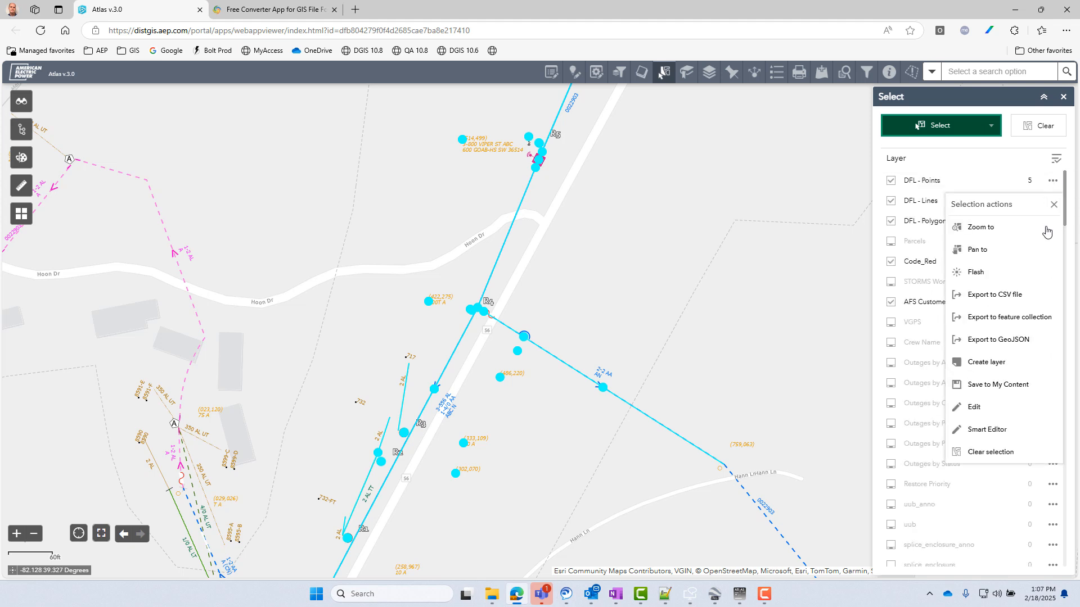
pyautogui.click(1011, 340)
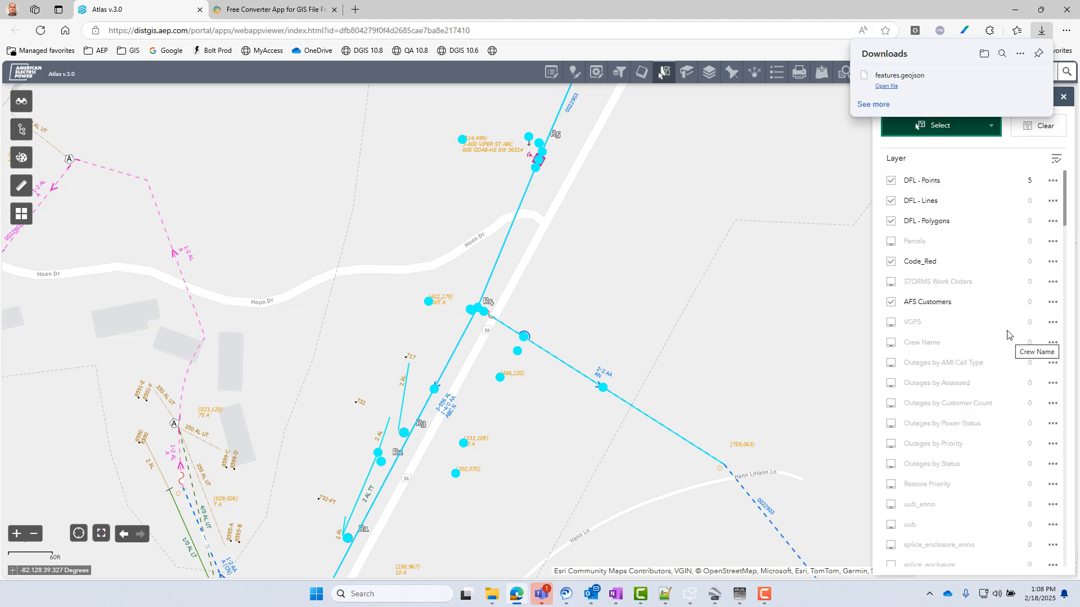
pyautogui.click(1041, 9)
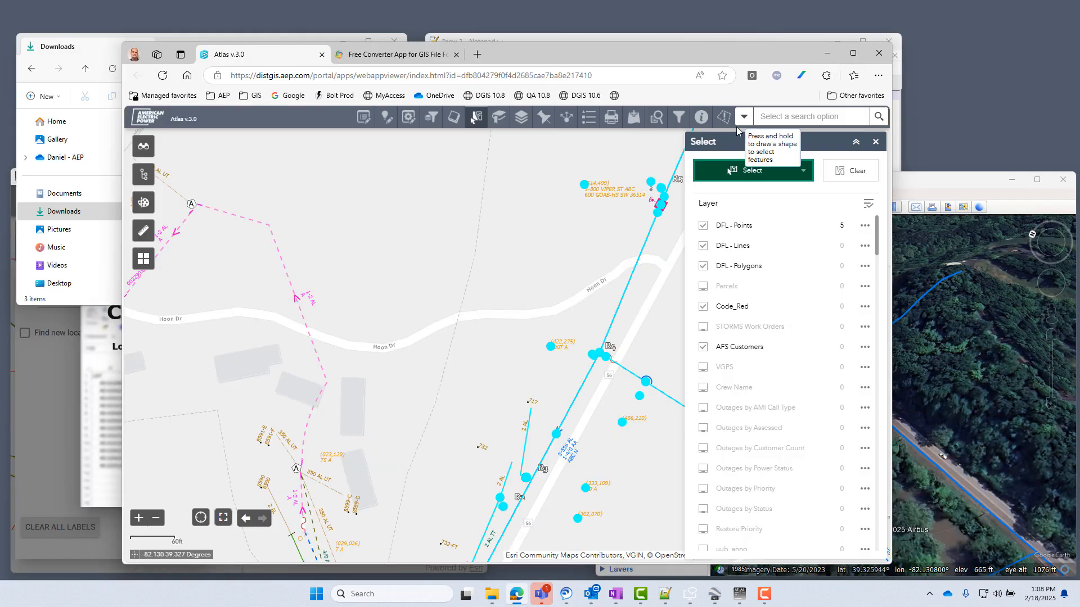
# - Rename features.geojson to Points.geojson and load it into Google Earth Pro's Temporary Places
pyautogui.click(114, 54)
pyautogui.click(900, 180)
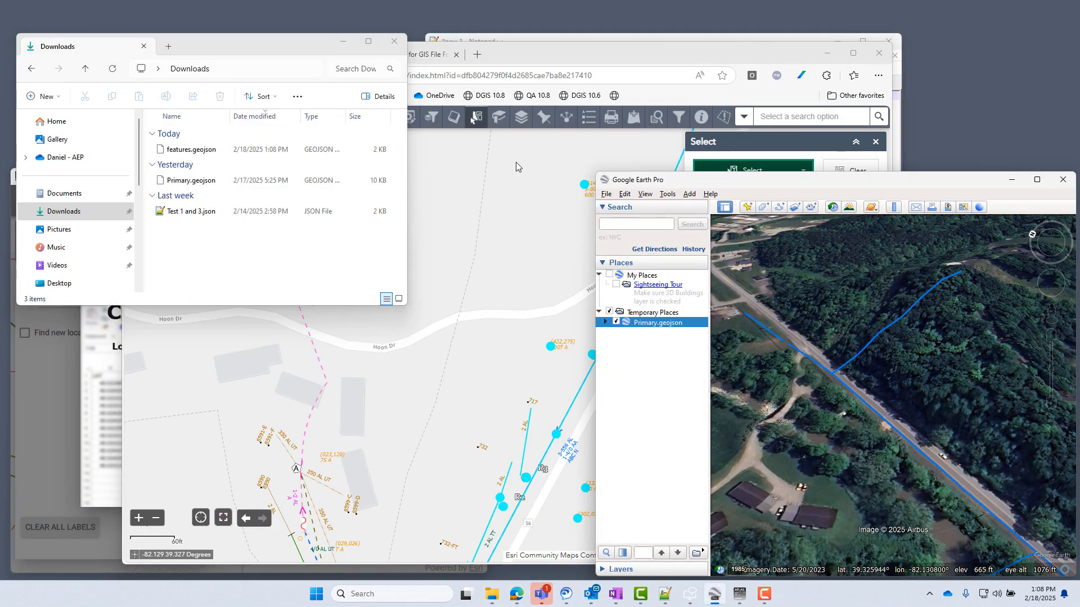
pyautogui.click(180, 150)
pyautogui.press('F2')
pyautogui.write('Poin')
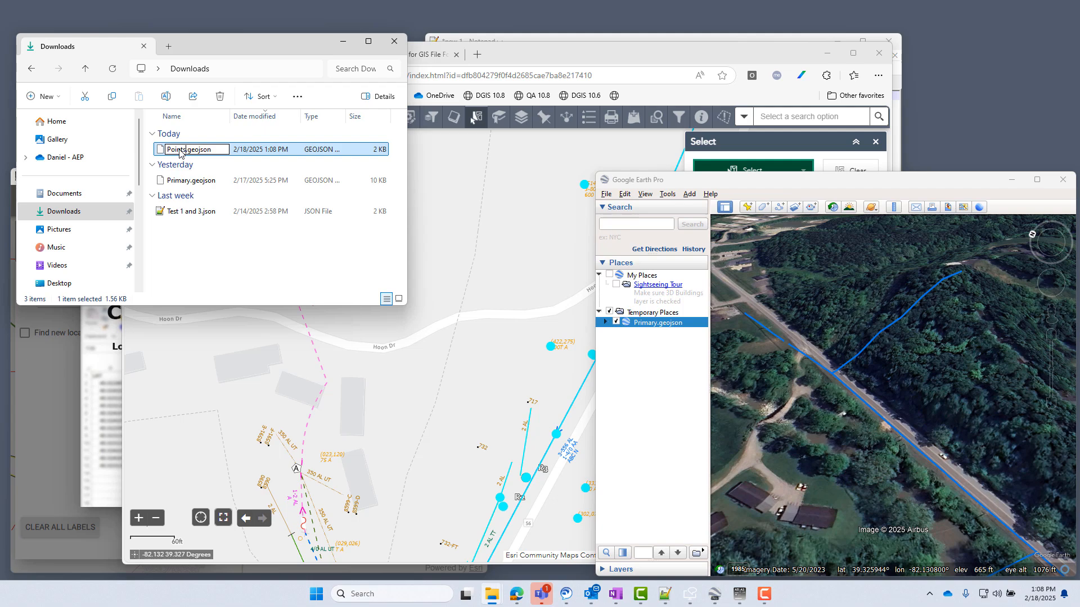
pyautogui.write('ts')
pyautogui.press('Return')
pyautogui.moveTo(180, 150); pyautogui.dragTo(655, 332)
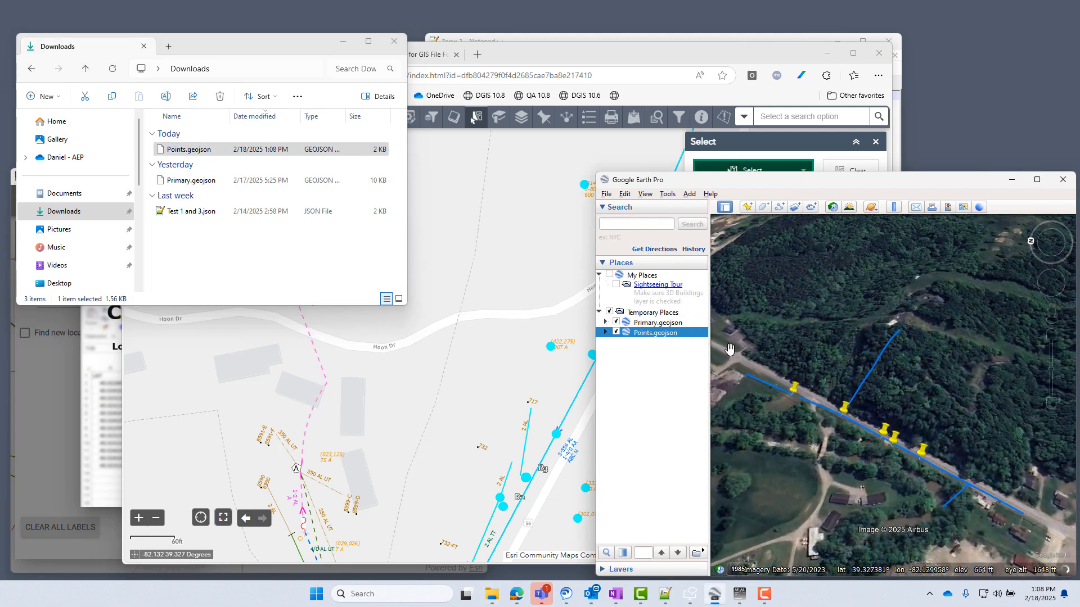
# - Upload Points.geojson to Aspose GIS Converter and convert it to CSV in Lat long - Wgs84
pyautogui.click(527, 59)
pyautogui.click(393, 54)
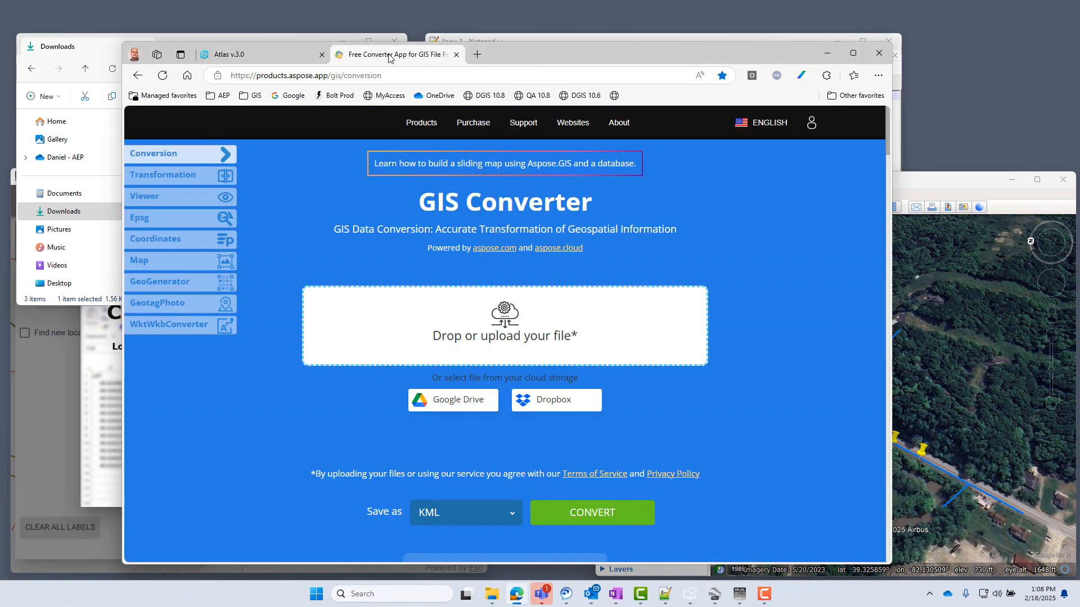
pyautogui.click(116, 108)
pyautogui.moveTo(191, 149); pyautogui.dragTo(564, 343)
pyautogui.scroll(-4, 566, 344)
pyautogui.click(505, 332)
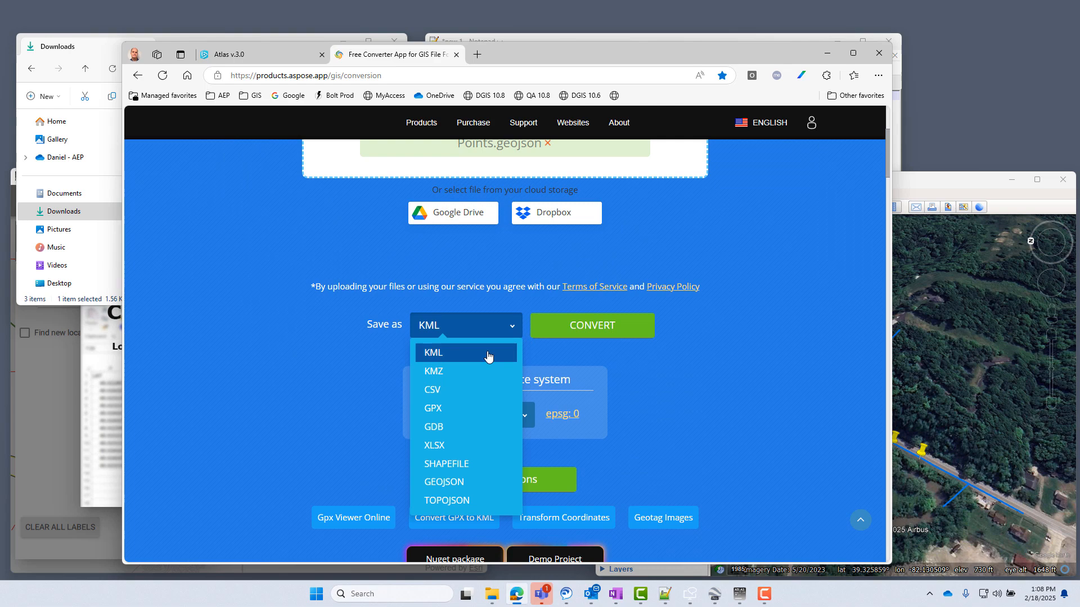
pyautogui.click(482, 390)
pyautogui.click(478, 423)
pyautogui.click(478, 444)
pyautogui.click(592, 325)
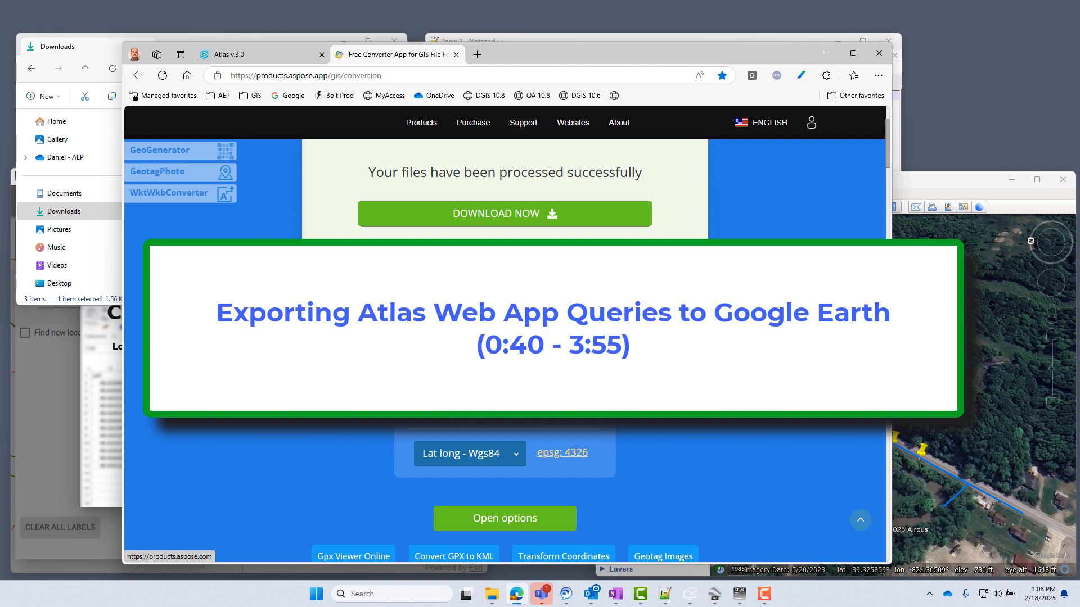
pyautogui.scroll(2, 584, 337)
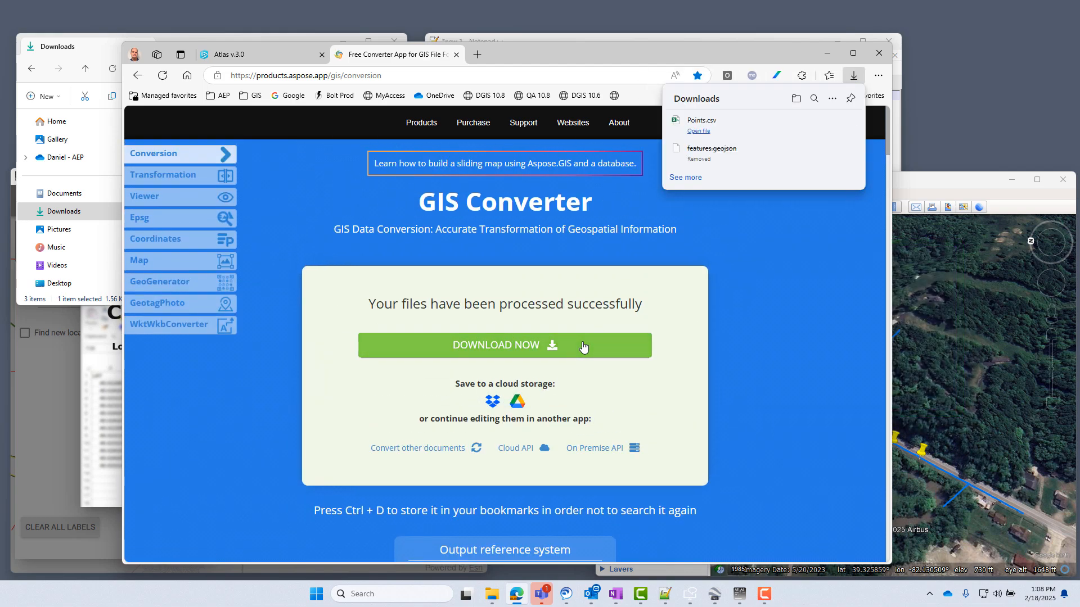
# - Open Points.csv in Excel and delete every column except label and WKT
pyautogui.click(827, 53)
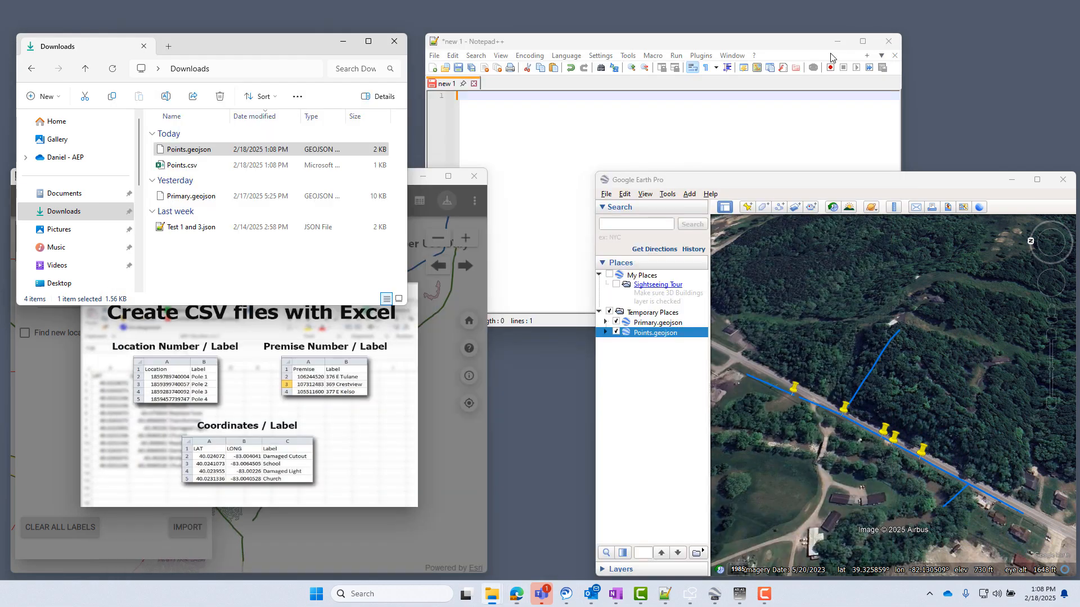
pyautogui.doubleClick(180, 167)
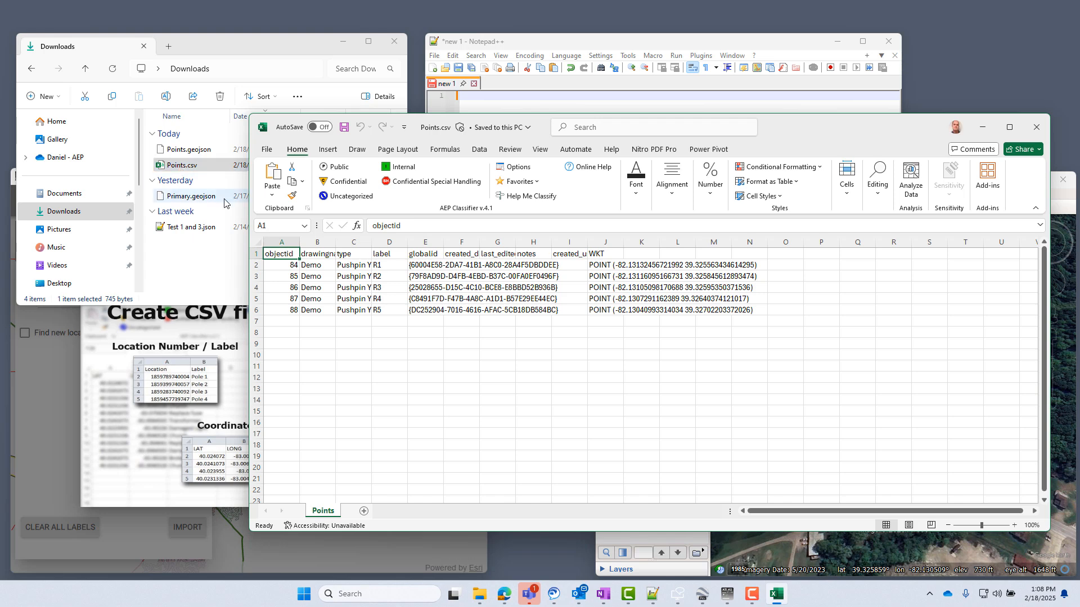
pyautogui.moveTo(281, 242); pyautogui.dragTo(499, 245)
pyautogui.rightClick(310, 242)
pyautogui.click(346, 377)
pyautogui.rightClick(499, 246)
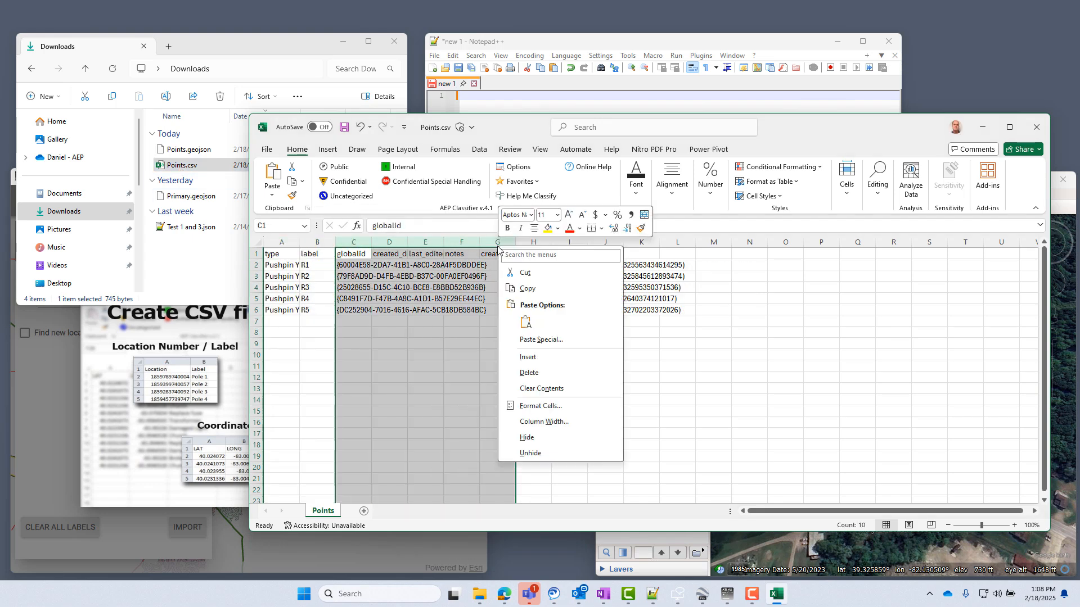
pyautogui.click(520, 371)
pyautogui.click(285, 242)
pyautogui.rightClick(285, 242)
pyautogui.click(315, 373)
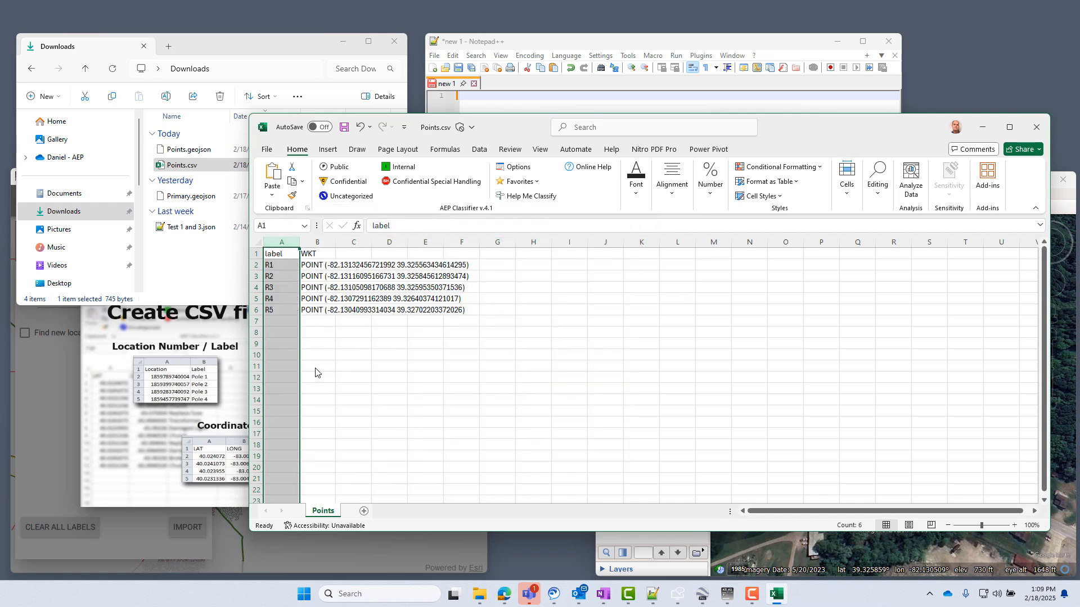
# - Split the WKT values into longitude and latitude with a Notepad++ macro, pasting them into B2:B6
pyautogui.moveTo(313, 265); pyautogui.dragTo(318, 312)
pyautogui.hotkey('ctrl', 'c')
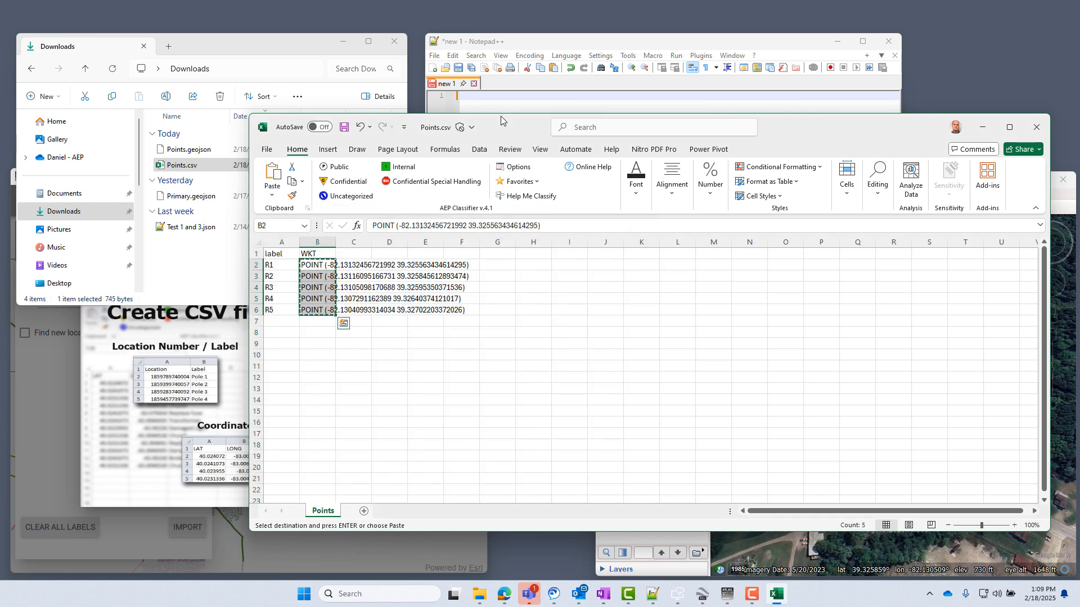
pyautogui.click(501, 105)
pyautogui.hotkey('ctrl', 'v')
pyautogui.click(652, 55)
pyautogui.click(662, 136)
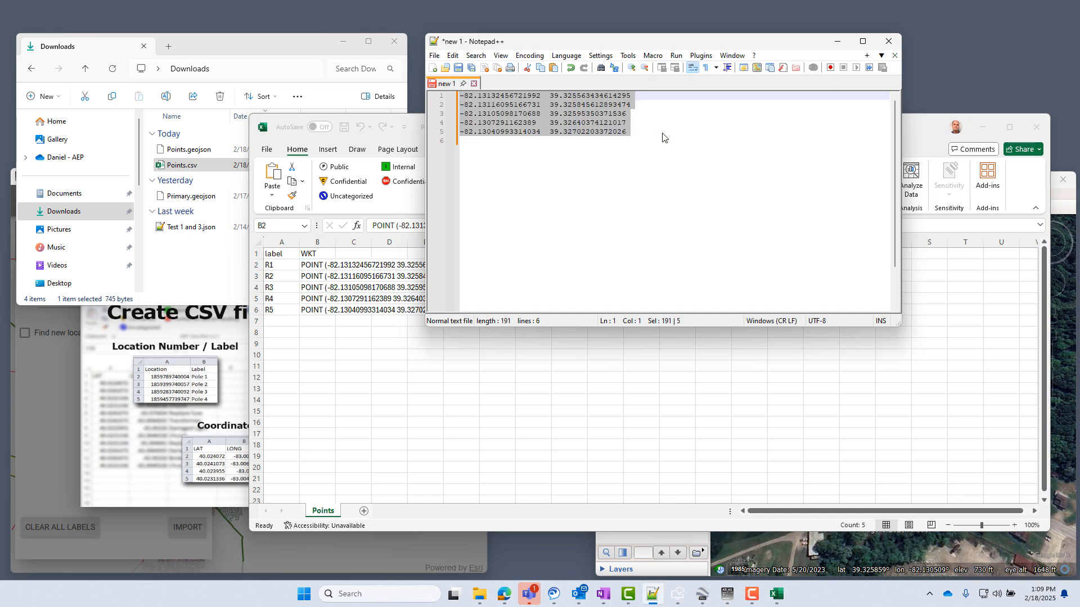
pyautogui.click(838, 40)
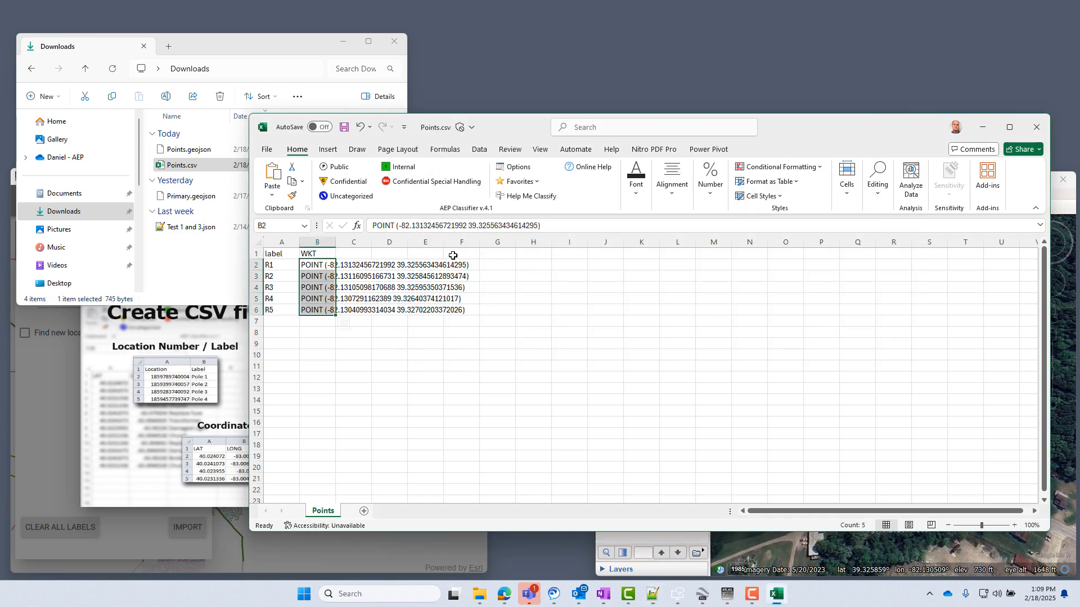
pyautogui.hotkey('ctrl', 'v')
pyautogui.doubleClick(338, 241)
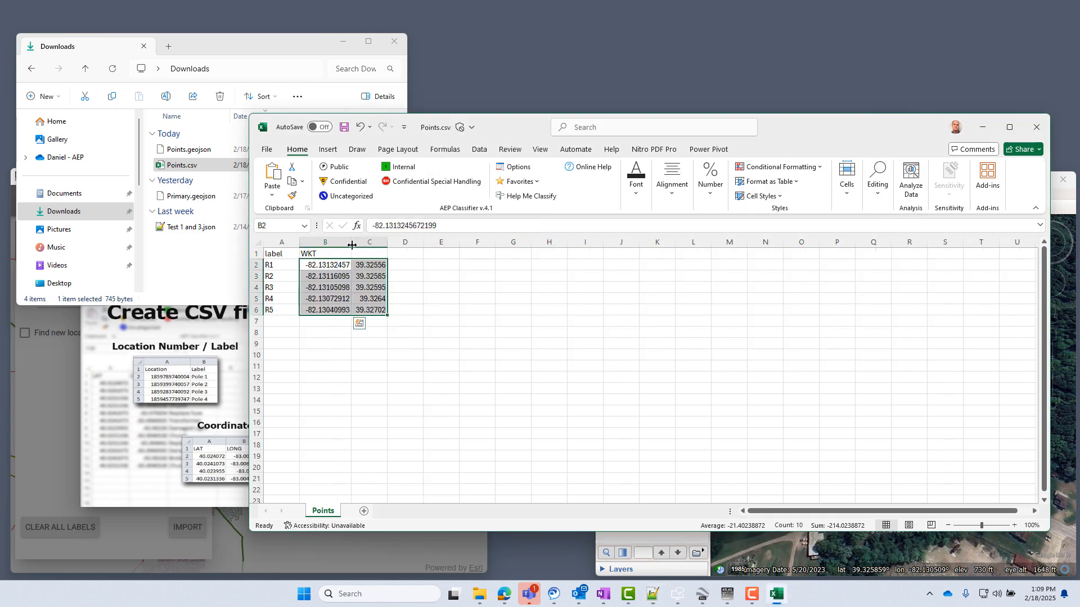
pyautogui.moveTo(511, 123); pyautogui.dragTo(604, 128)
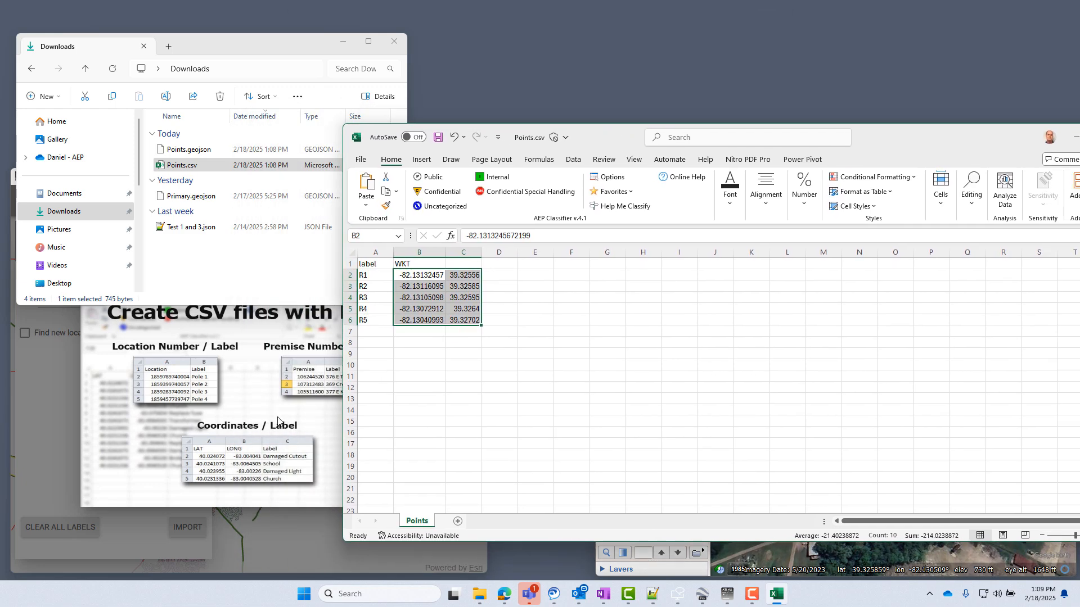
# - Rename the headers to Label, LONG and LAT
pyautogui.click(465, 356)
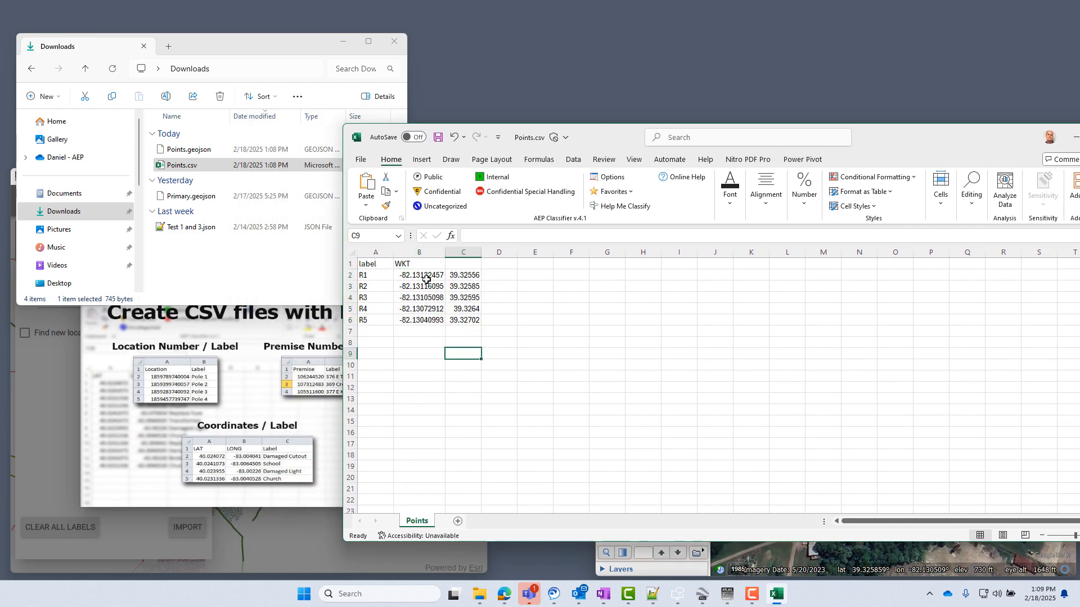
pyautogui.click(379, 267)
pyautogui.moveTo(469, 237); pyautogui.dragTo(462, 239)
pyautogui.write('L')
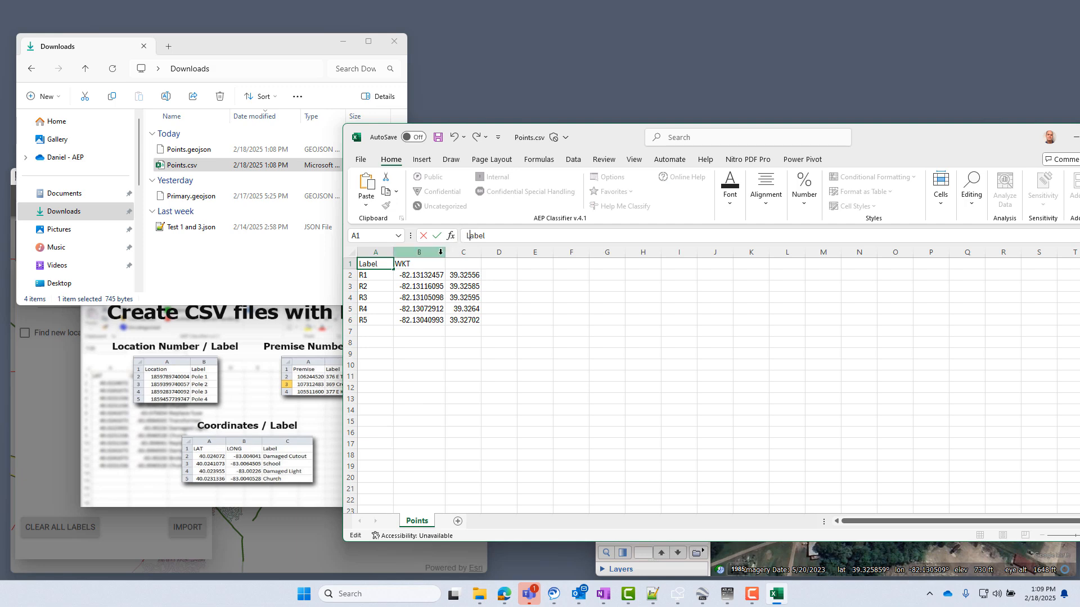
pyautogui.click(428, 265)
pyautogui.write('LONG')
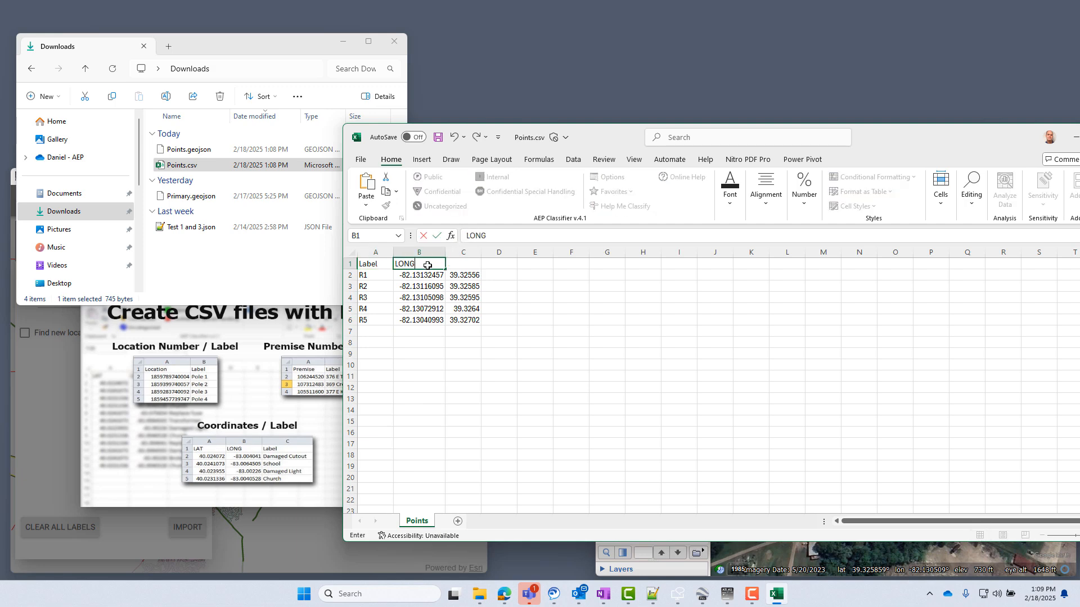
pyautogui.click(465, 263)
pyautogui.write('LAT')
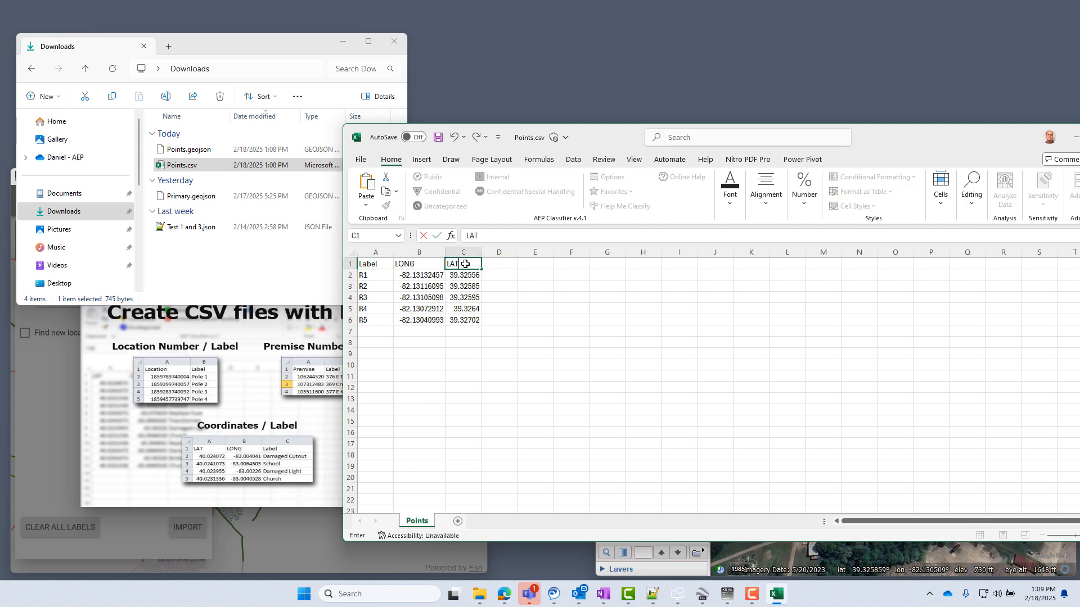
pyautogui.click(464, 353)
# - Reorder the columns to LAT, LONG, Label and delete the empty column
pyautogui.moveTo(375, 265); pyautogui.dragTo(498, 313)
pyautogui.moveTo(464, 264); pyautogui.dragTo(369, 303)
pyautogui.rightClick(467, 252)
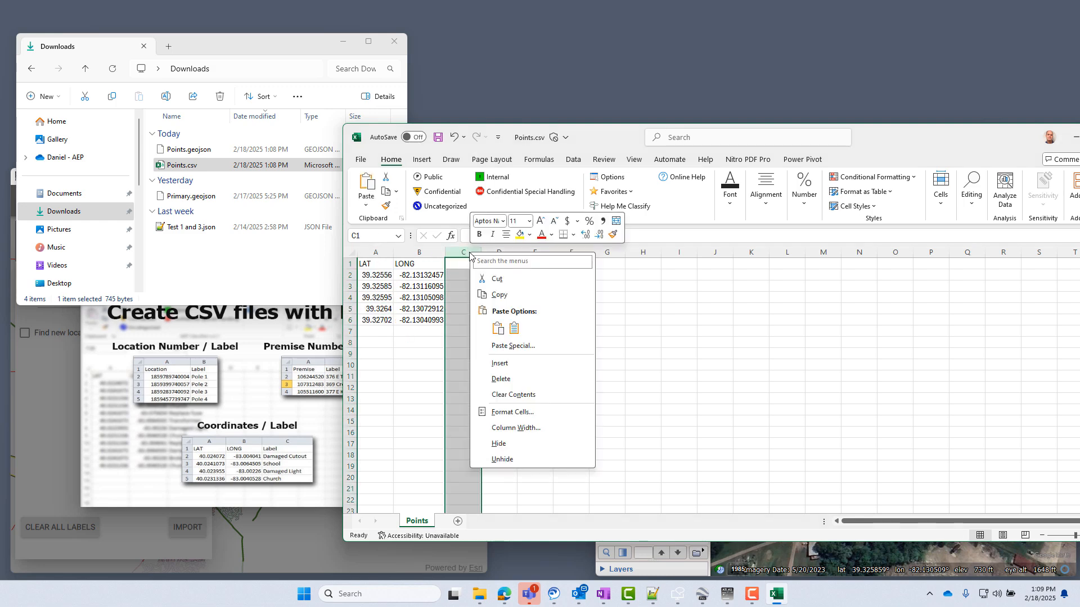
pyautogui.click(492, 381)
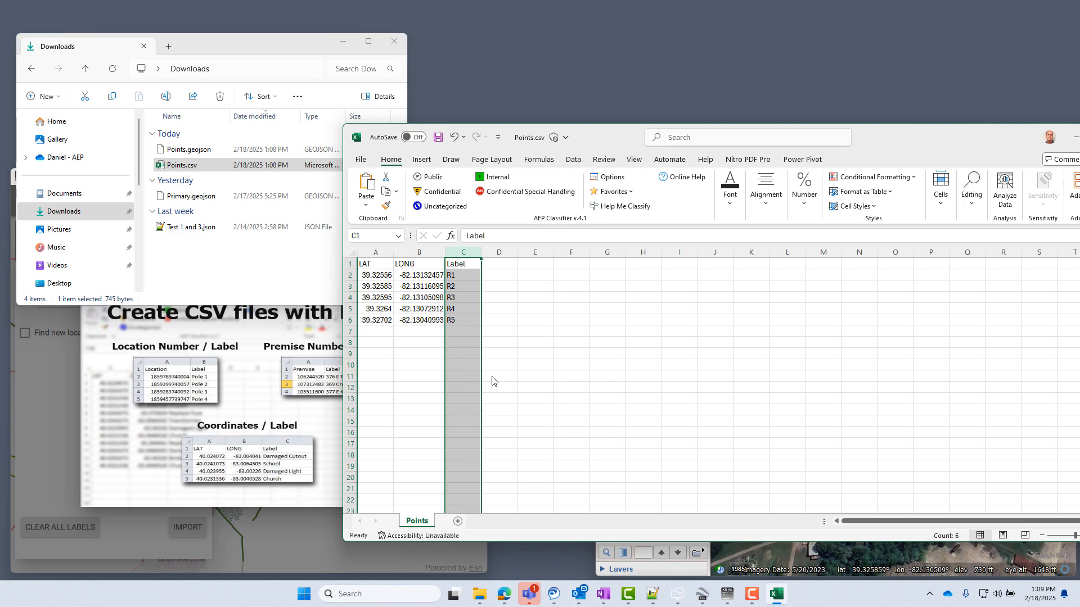
# - Save Points.csv with the AEP Public classification
pyautogui.click(360, 160)
pyautogui.click(383, 365)
pyautogui.click(803, 476)
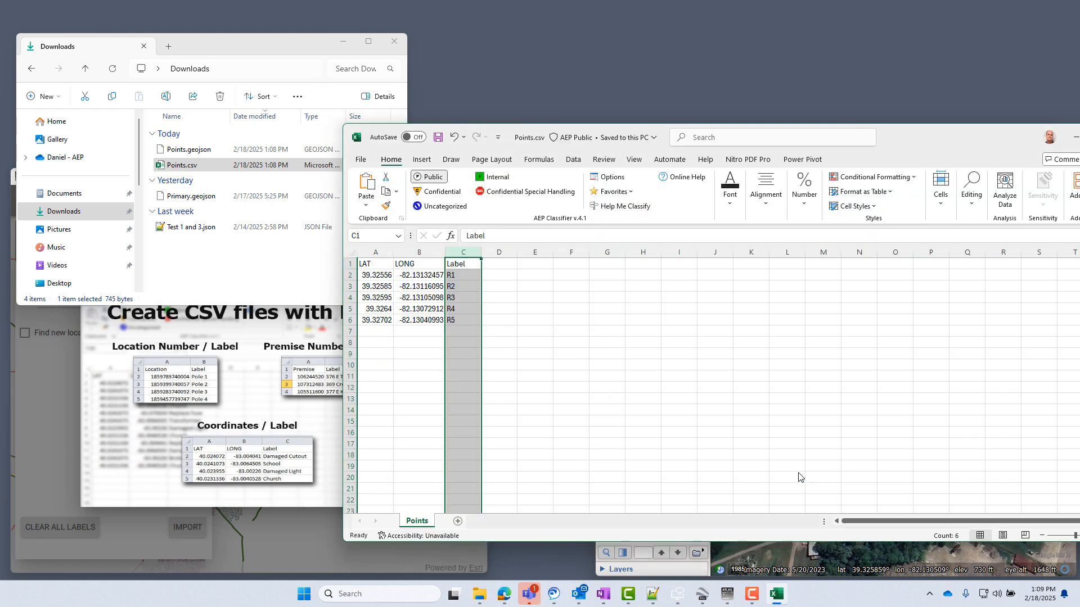
# - Load Points.csv from Downloads into the AEP Atlas Import panel and import its points R1–R5
pyautogui.click(312, 547)
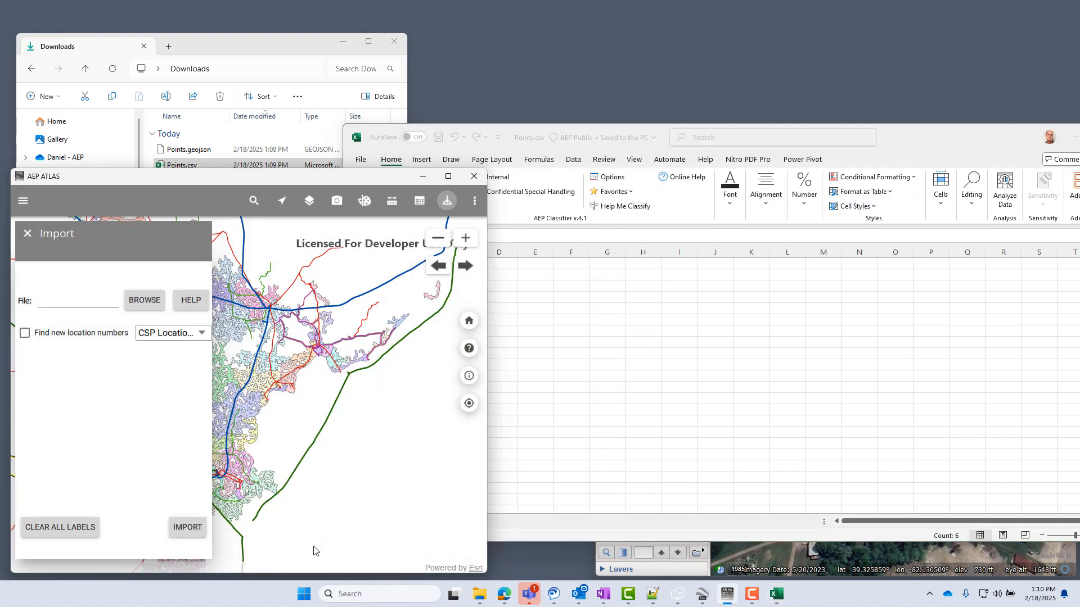
pyautogui.click(149, 305)
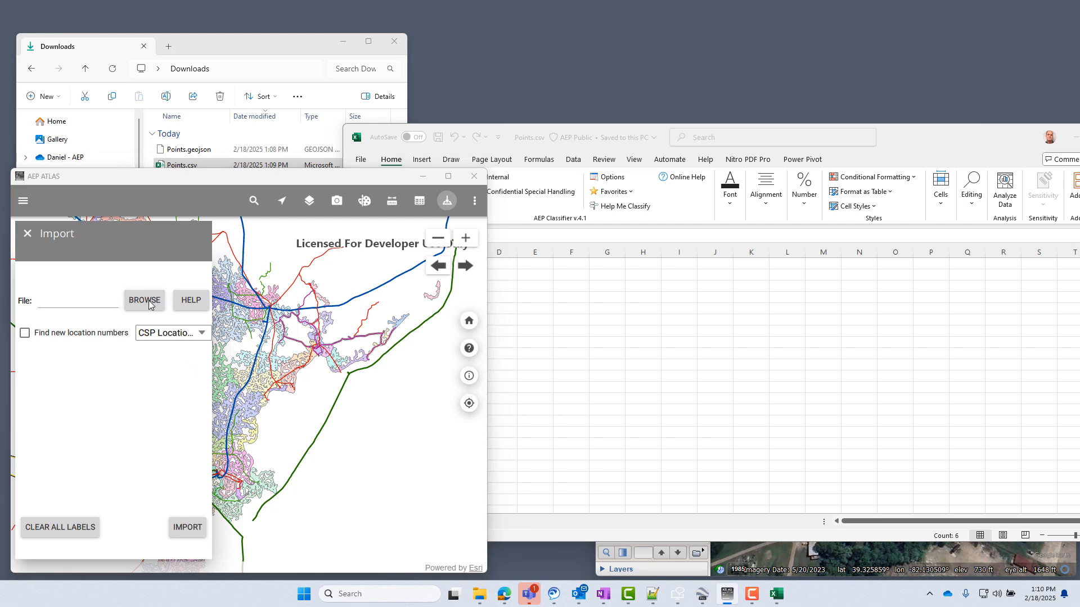
pyautogui.click(360, 291)
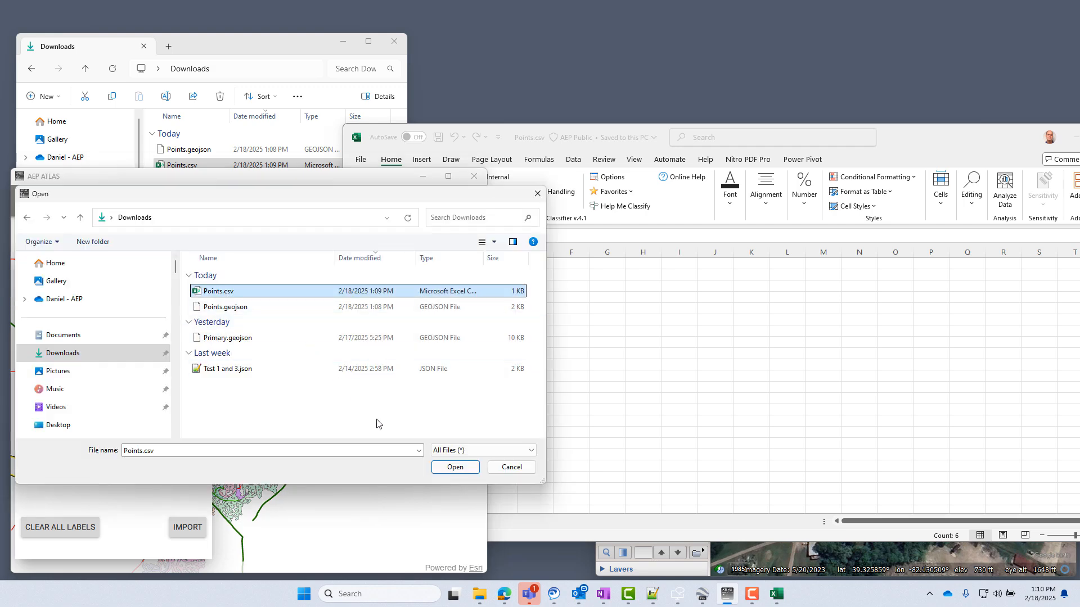
pyautogui.click(449, 470)
pyautogui.click(181, 530)
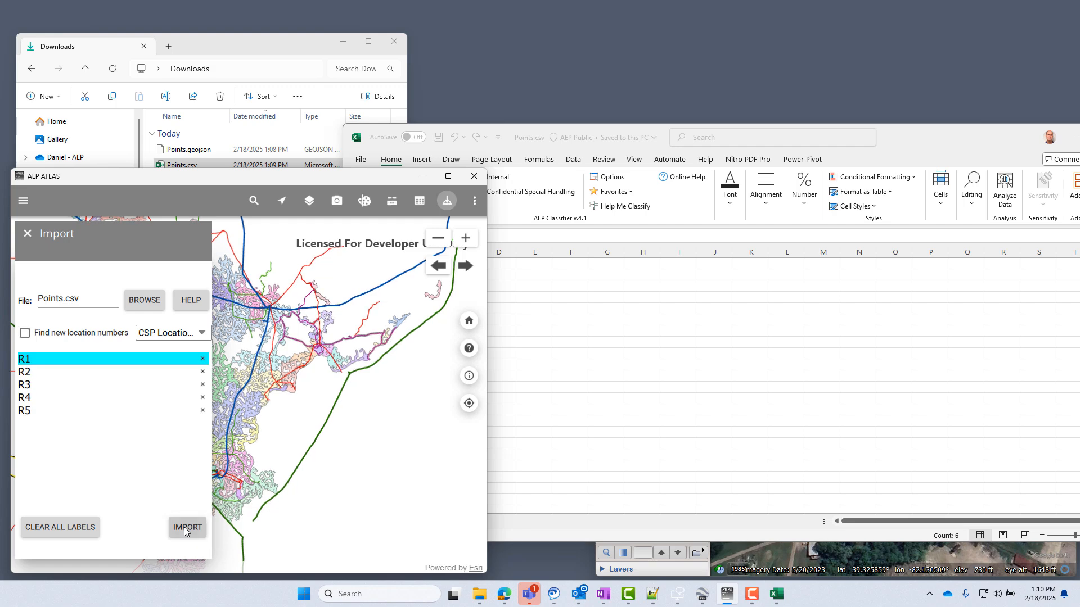